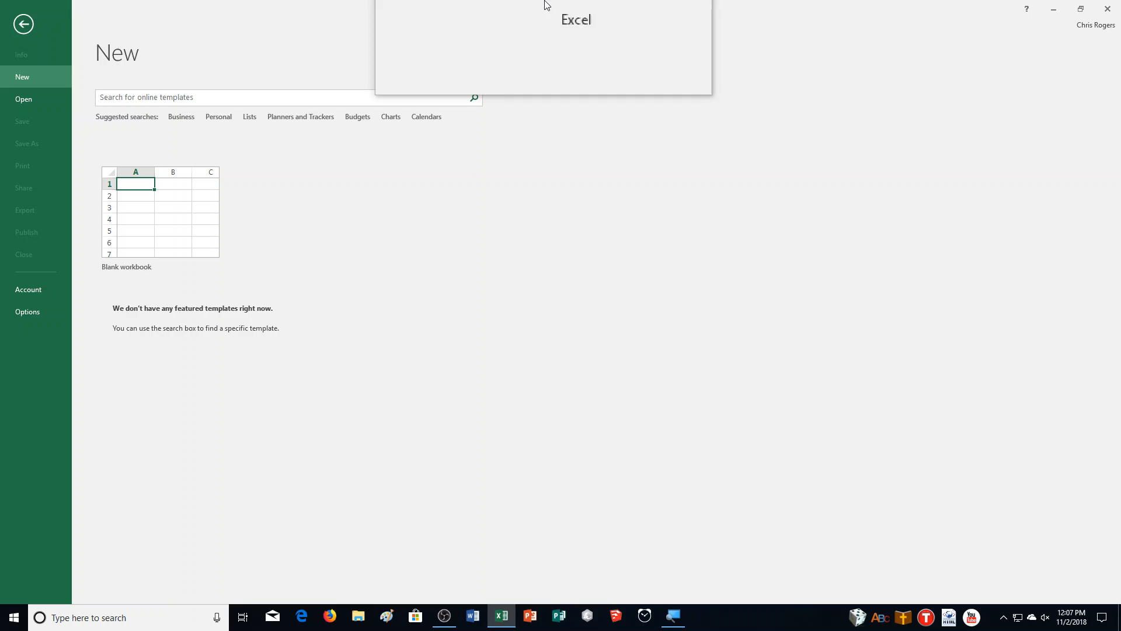
Step: Create a new blank workbook
{"action": "left_click_drag", "start_coordinate": [547, 5], "coordinate": [625, 392]}
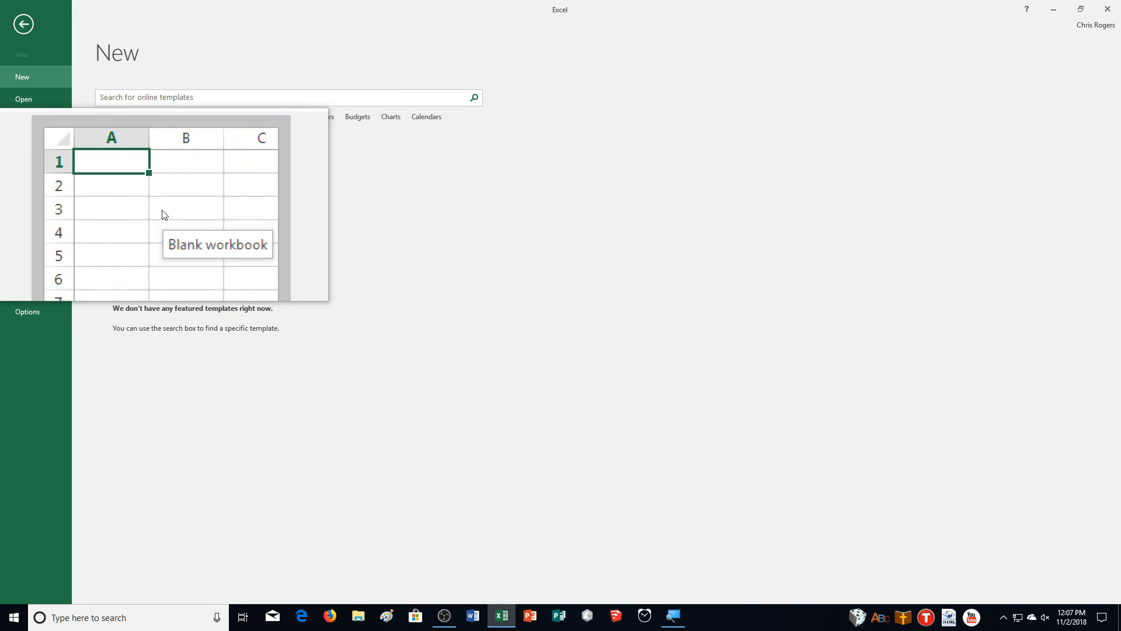
{"action": "left_click", "coordinate": [145, 248]}
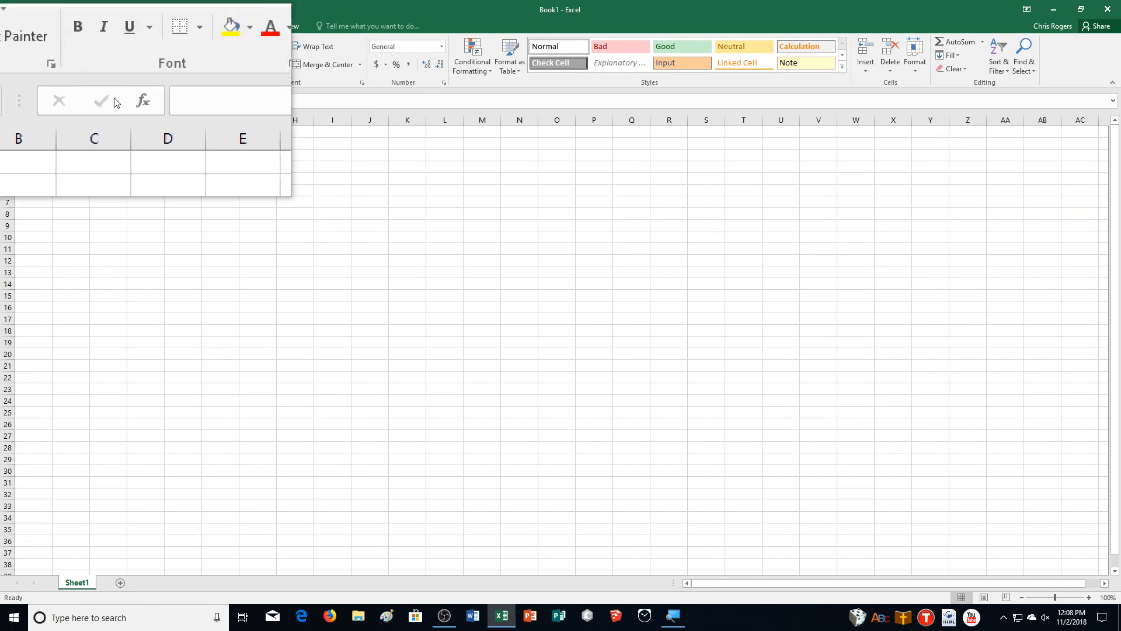
Step: Save the workbook in the CA Demonstration folder under Documents, named e01p2July_ followed by the author's name
{"action": "left_click", "coordinate": [13, 31]}
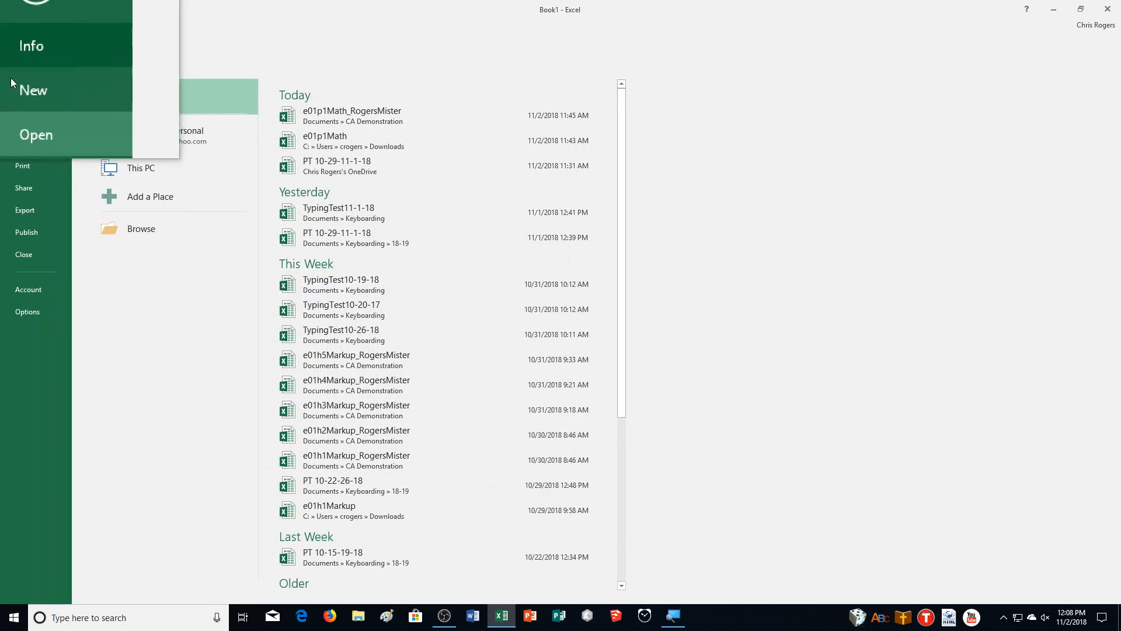
{"action": "left_click", "coordinate": [37, 141]}
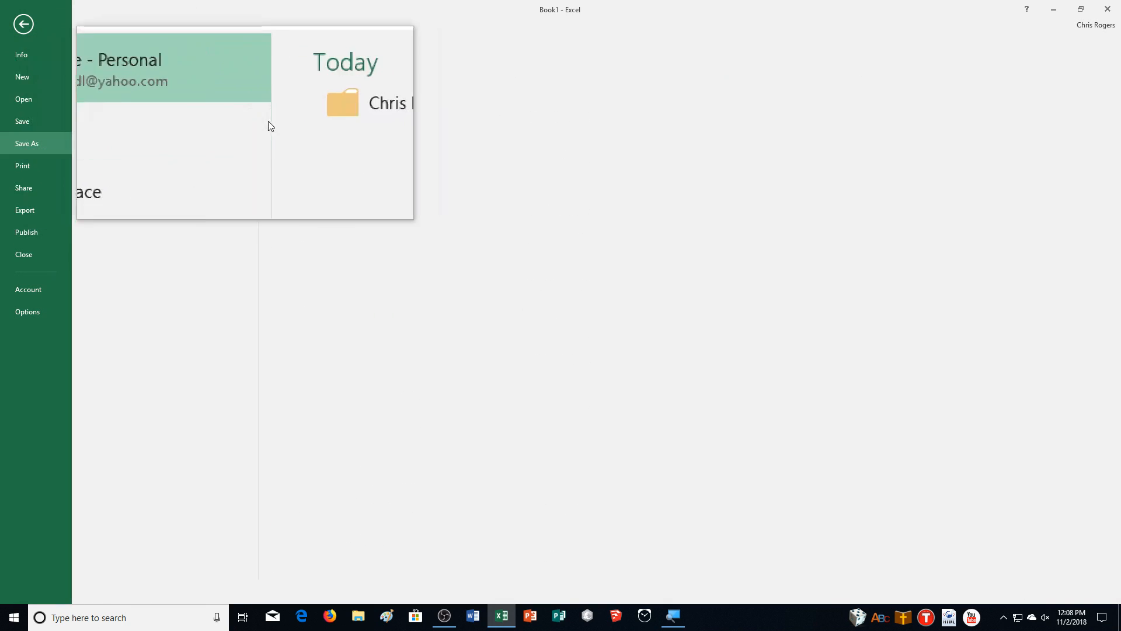
{"action": "left_click", "coordinate": [113, 199]}
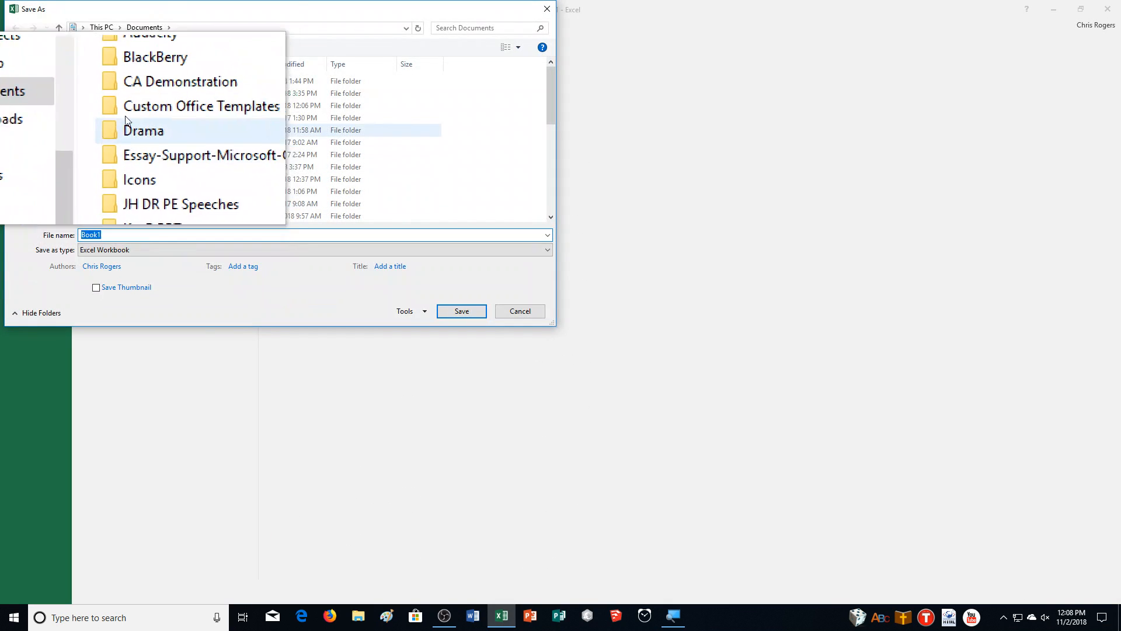
{"action": "double_click", "coordinate": [125, 118]}
{"action": "left_click", "coordinate": [11, 31]}
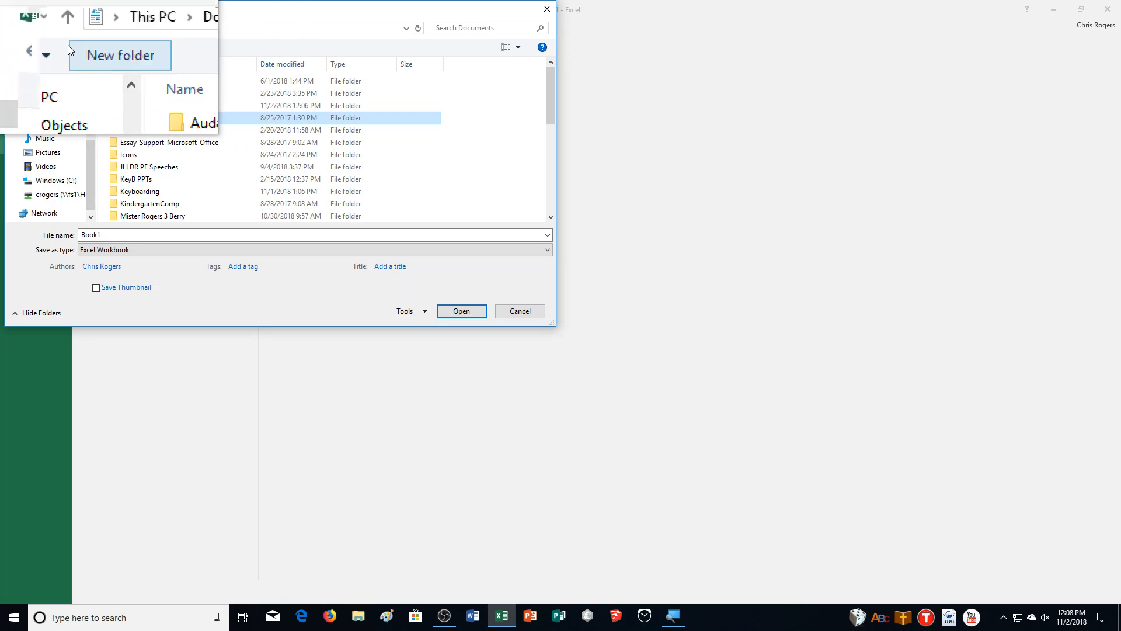
{"action": "double_click", "coordinate": [140, 105]}
{"action": "left_click", "coordinate": [108, 235]}
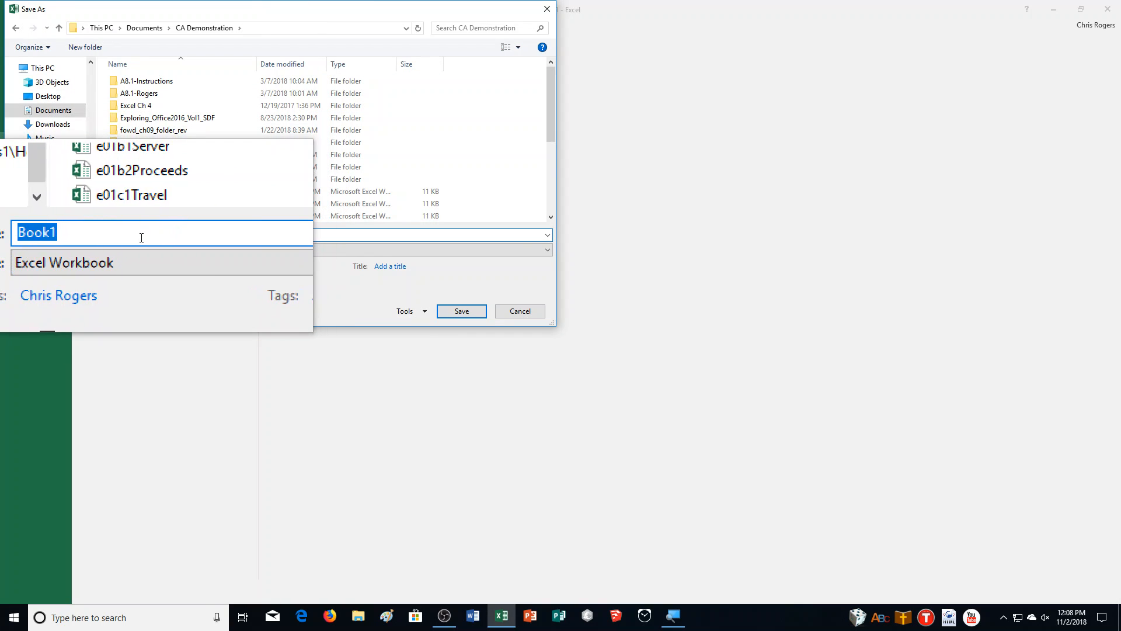
{"action": "type", "text": "e01"}
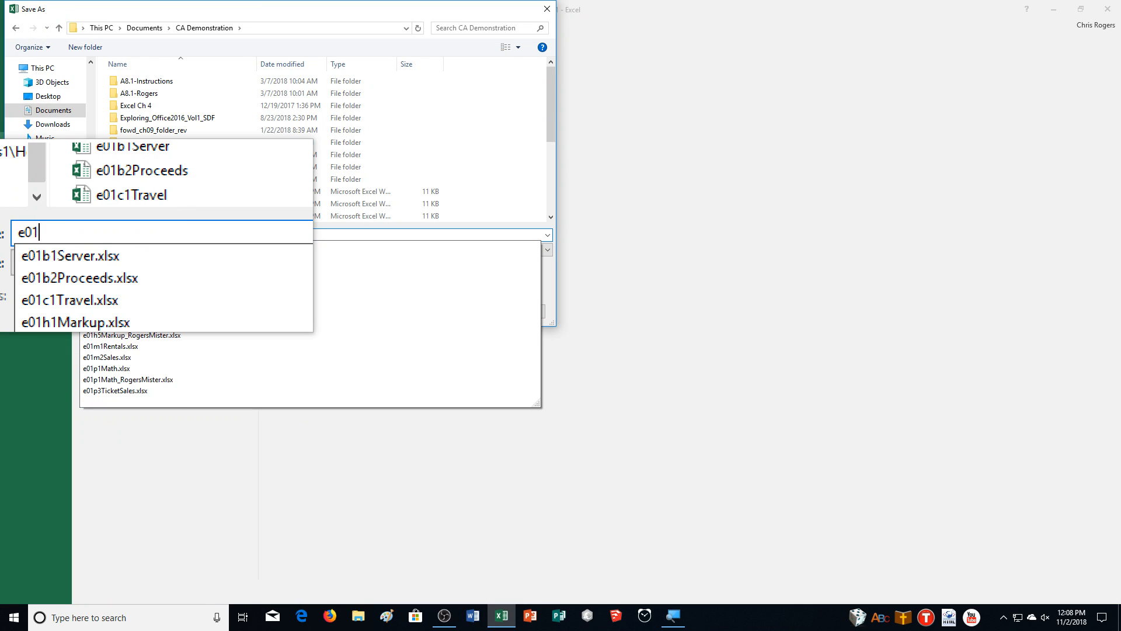
{"action": "type", "text": "p2July_"}
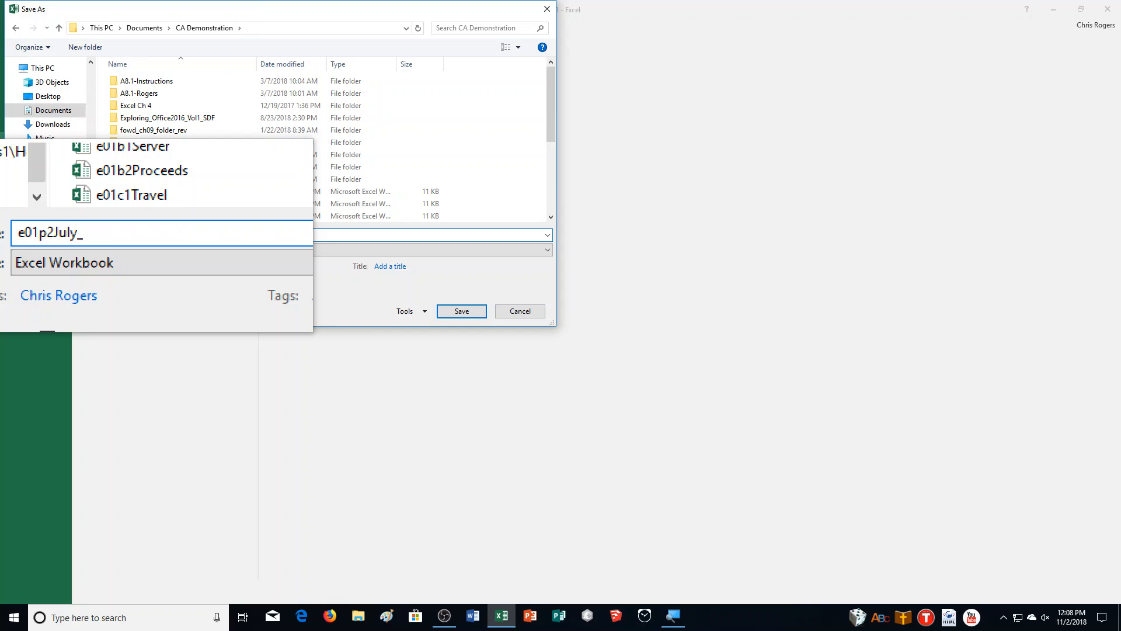
{"action": "type", "text": "RogersMister"}
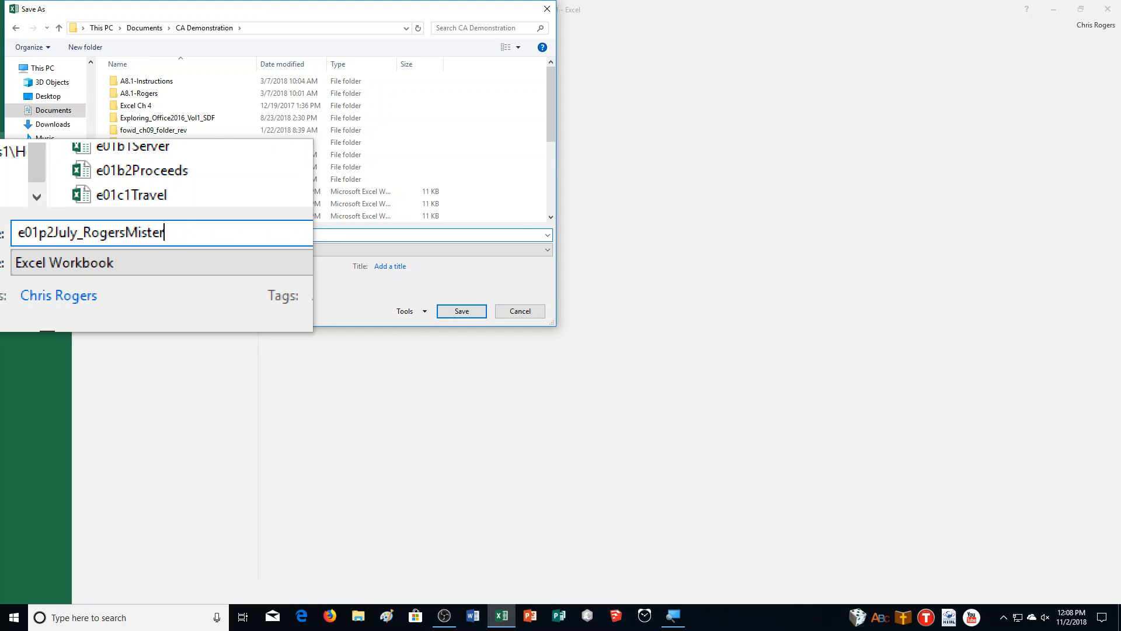
{"action": "key", "text": "Return"}
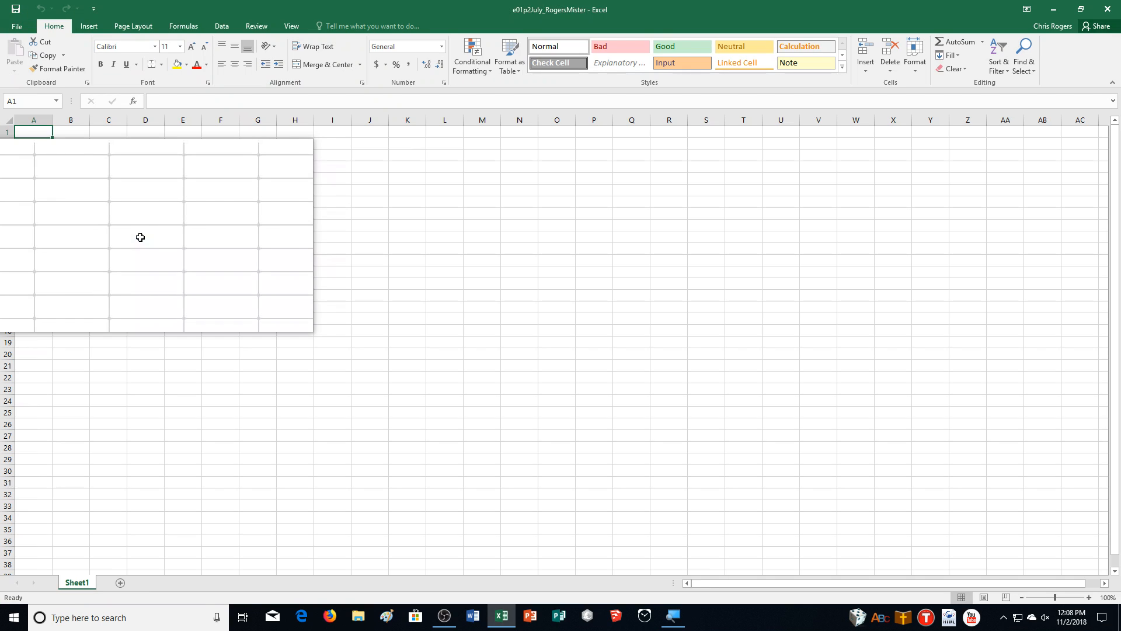
Step: Try to enter July 2018 as the calendar title in cell A1
{"action": "left_click", "coordinate": [1090, 602]}
{"action": "left_click", "coordinate": [1091, 602]}
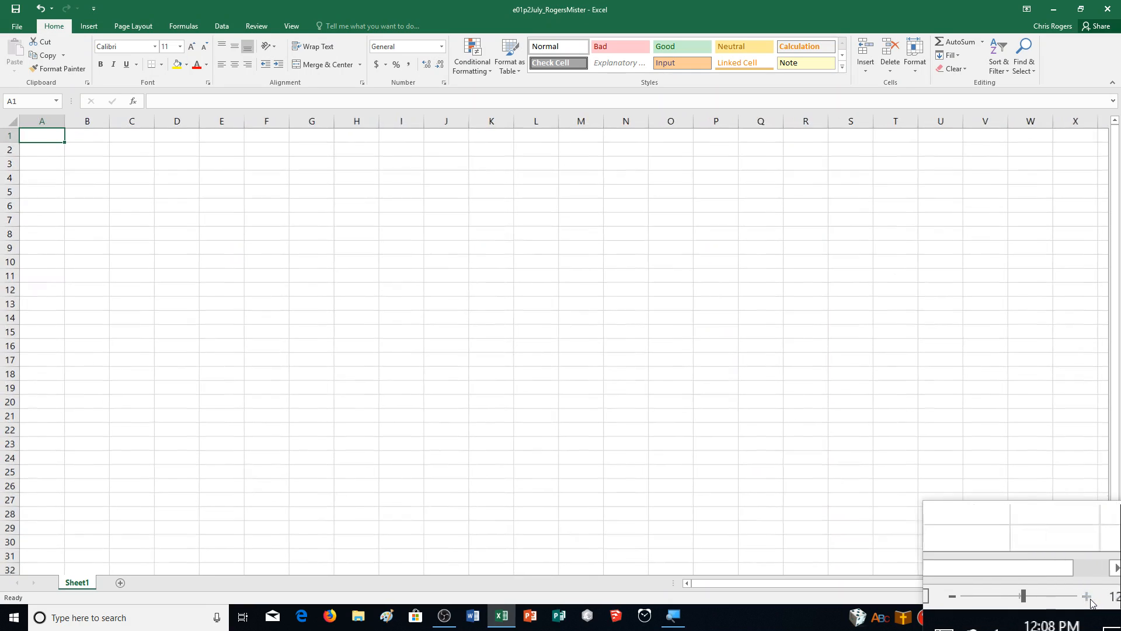
{"action": "left_click", "coordinate": [1090, 601]}
{"action": "left_click", "coordinate": [1089, 601]}
{"action": "left_click", "coordinate": [1090, 601]}
{"action": "left_click", "coordinate": [1090, 602]}
{"action": "left_click", "coordinate": [1089, 602]}
{"action": "left_click", "coordinate": [1090, 602]}
{"action": "left_click", "coordinate": [1090, 602]}
{"action": "left_click", "coordinate": [1090, 601]}
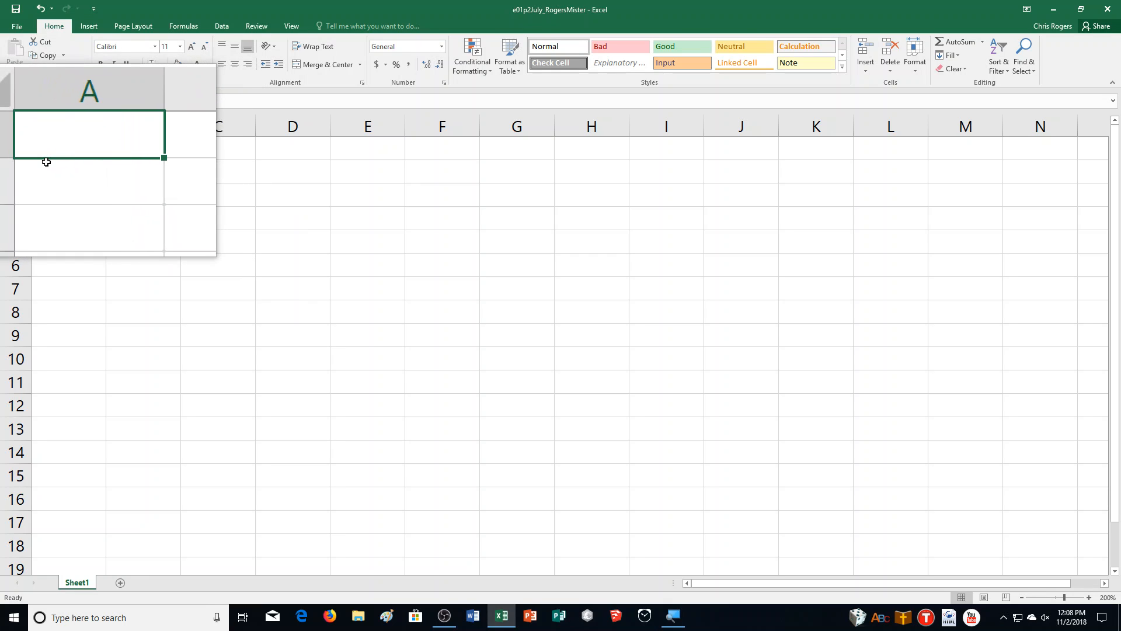
{"action": "type", "text": "July 2018"}
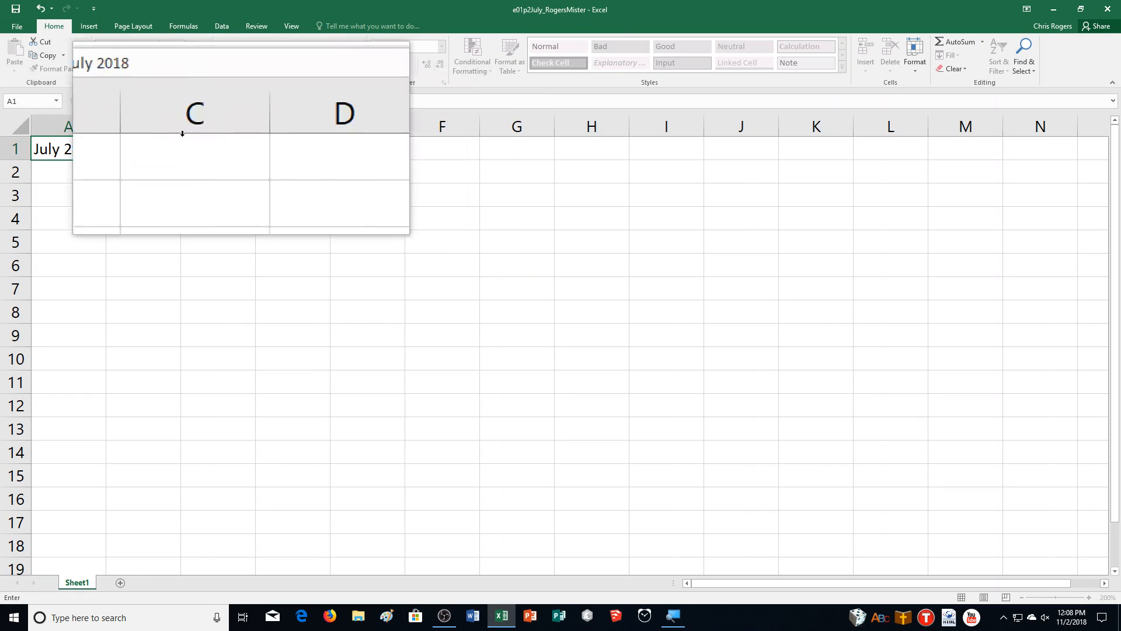
{"action": "left_click", "coordinate": [126, 104]}
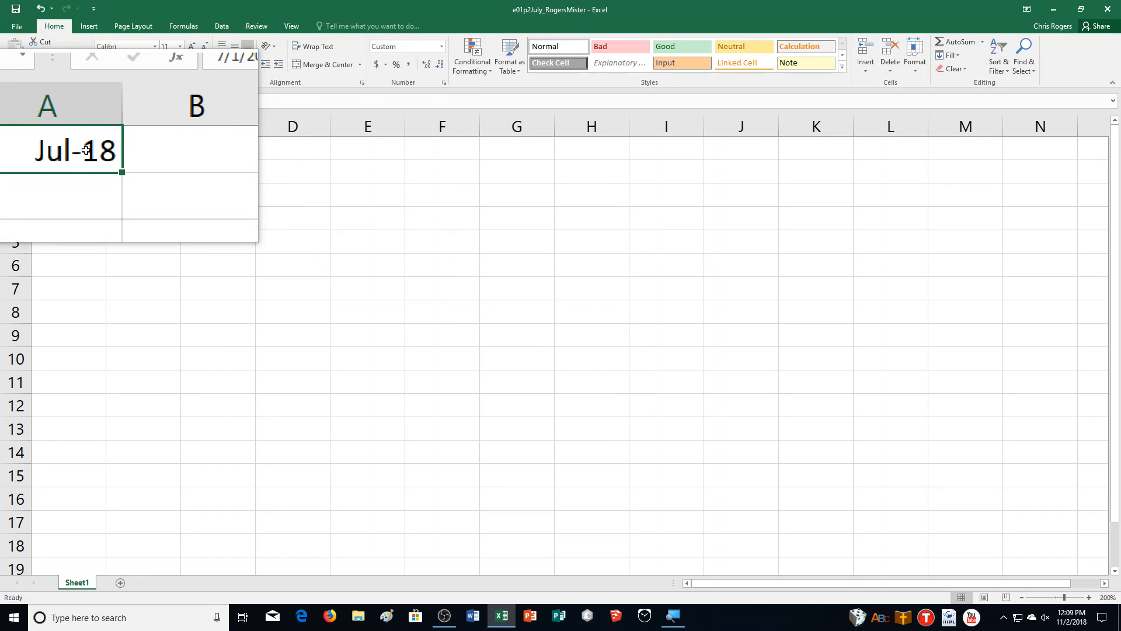
Step: Enter the title in cell A1 as text with a leading apostrophe: 'July 2018
{"action": "type", "text": "'Ju"}
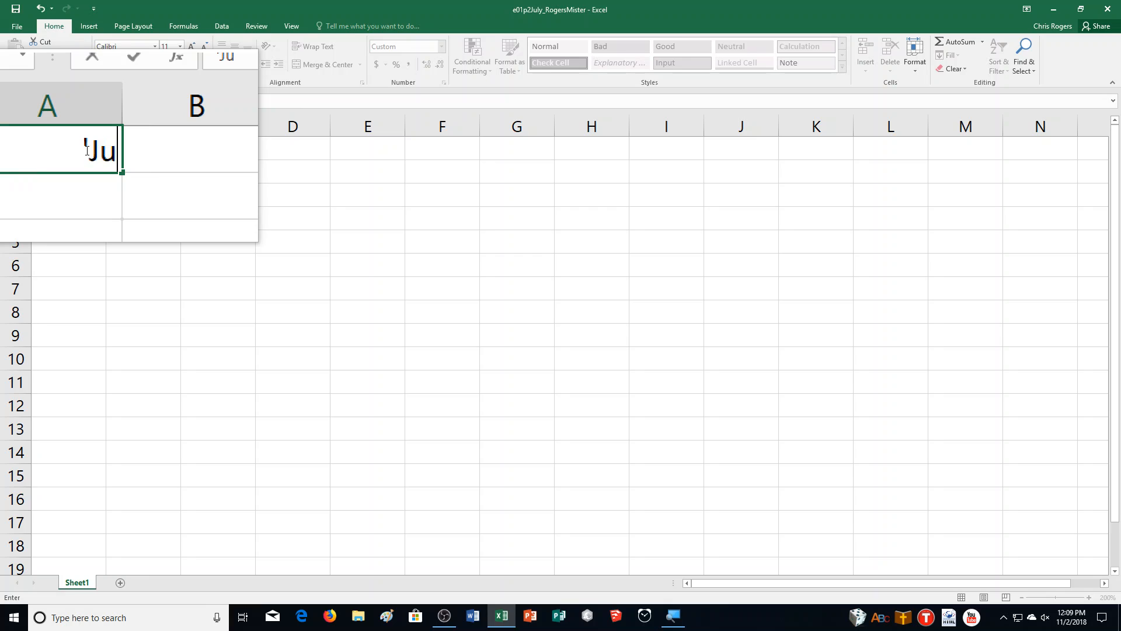
{"action": "type", "text": "ly 201"}
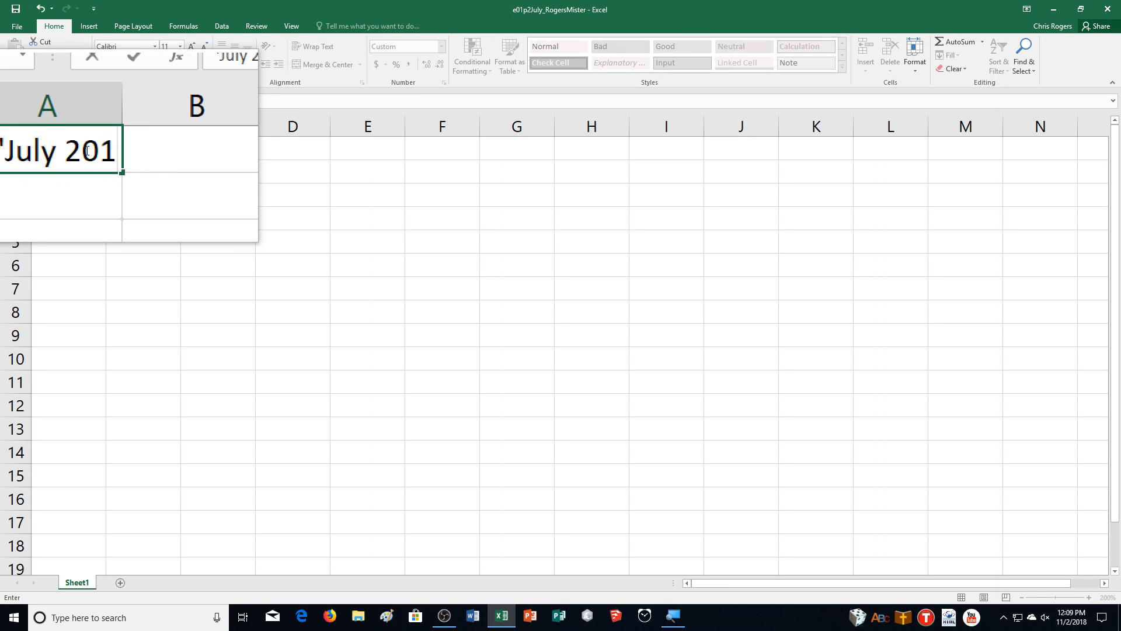
{"action": "type", "text": "8"}
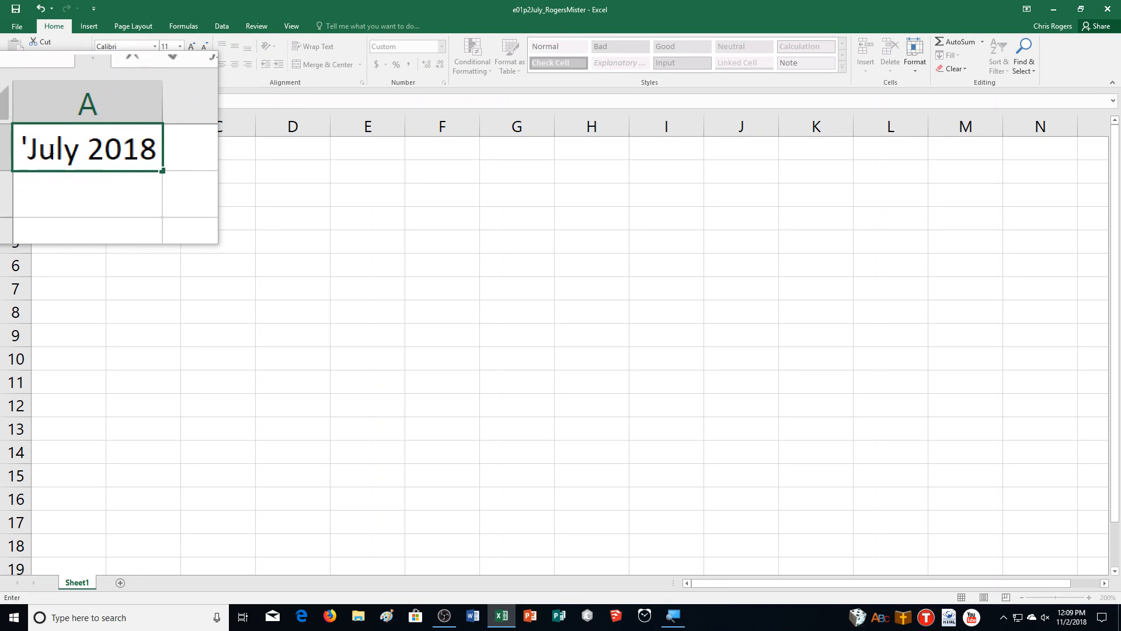
{"action": "key", "text": "Return"}
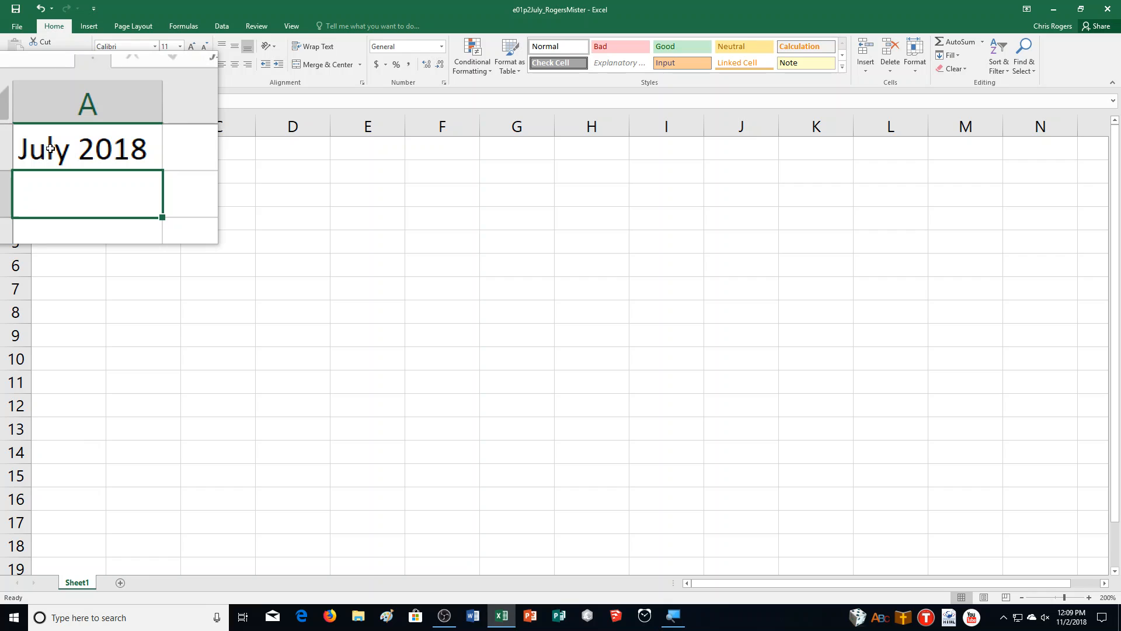
Step: Merge and center the July 2018 title across cells A1:G1
{"action": "left_click", "coordinate": [68, 146]}
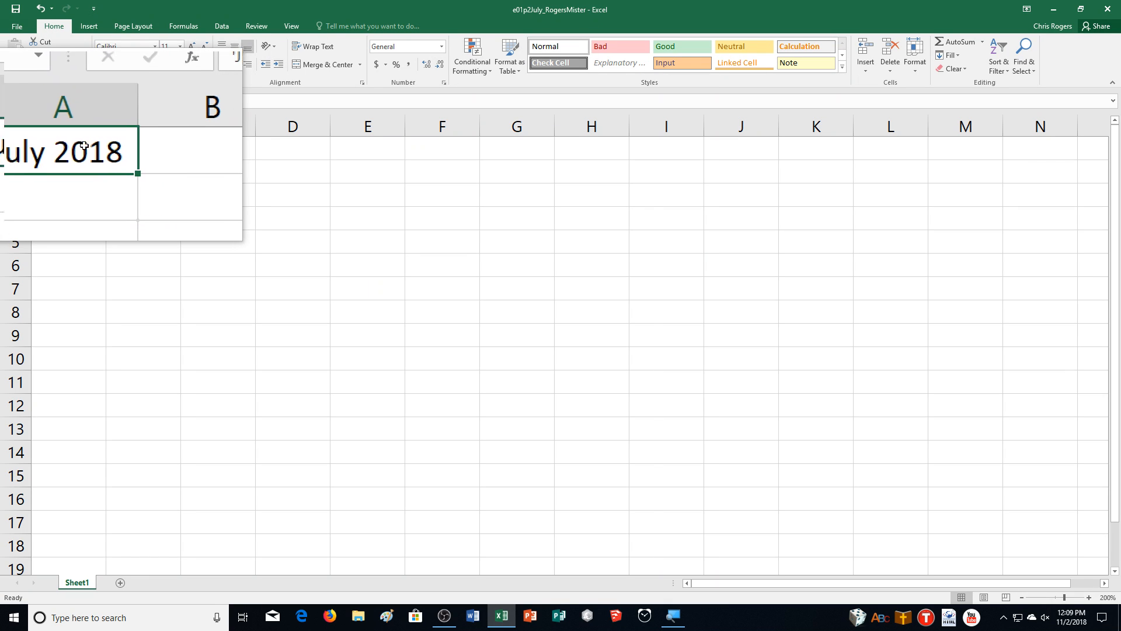
{"action": "left_click_drag", "start_coordinate": [69, 146], "coordinate": [508, 141]}
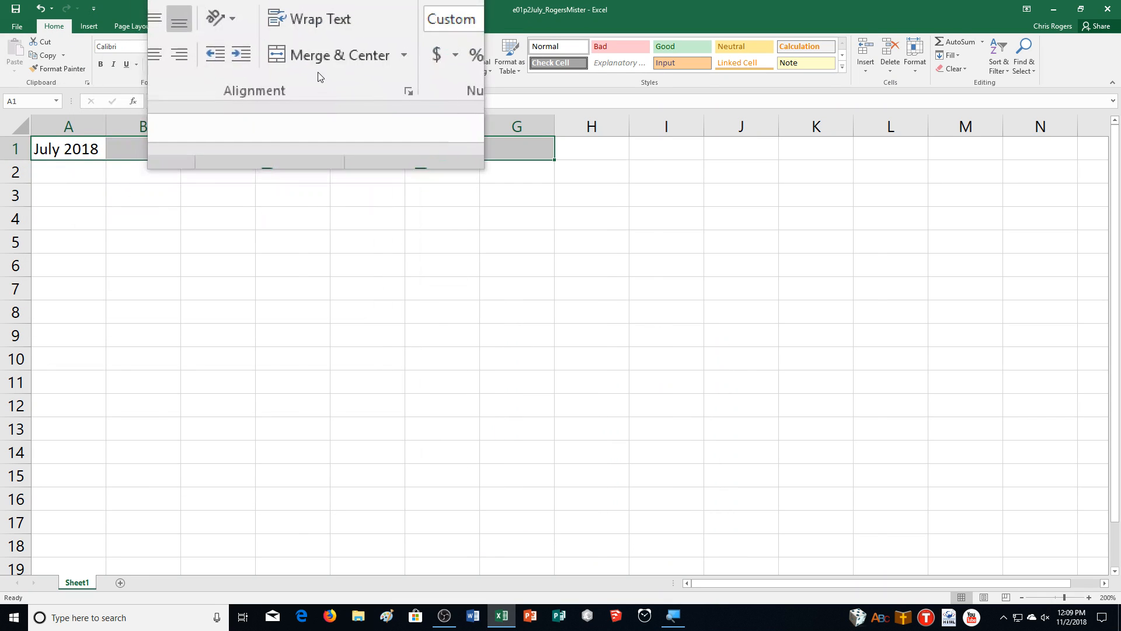
{"action": "left_click", "coordinate": [320, 67]}
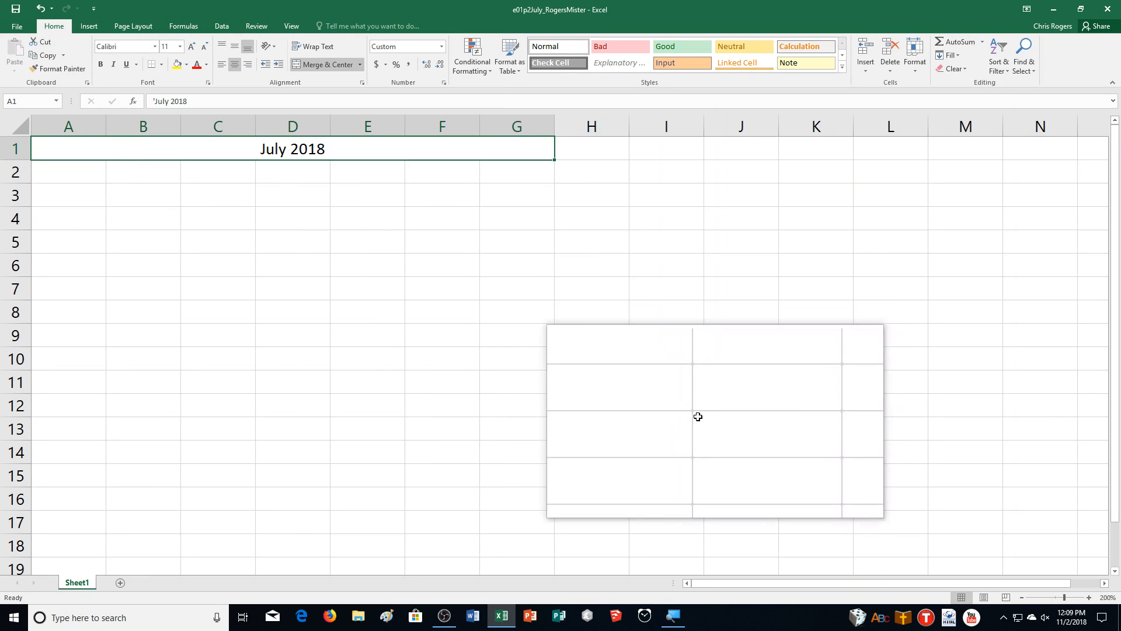
Step: Set the font size of the merged July 2018 title to 48
{"action": "left_click", "coordinate": [1089, 598]}
{"action": "left_click", "coordinate": [1089, 597]}
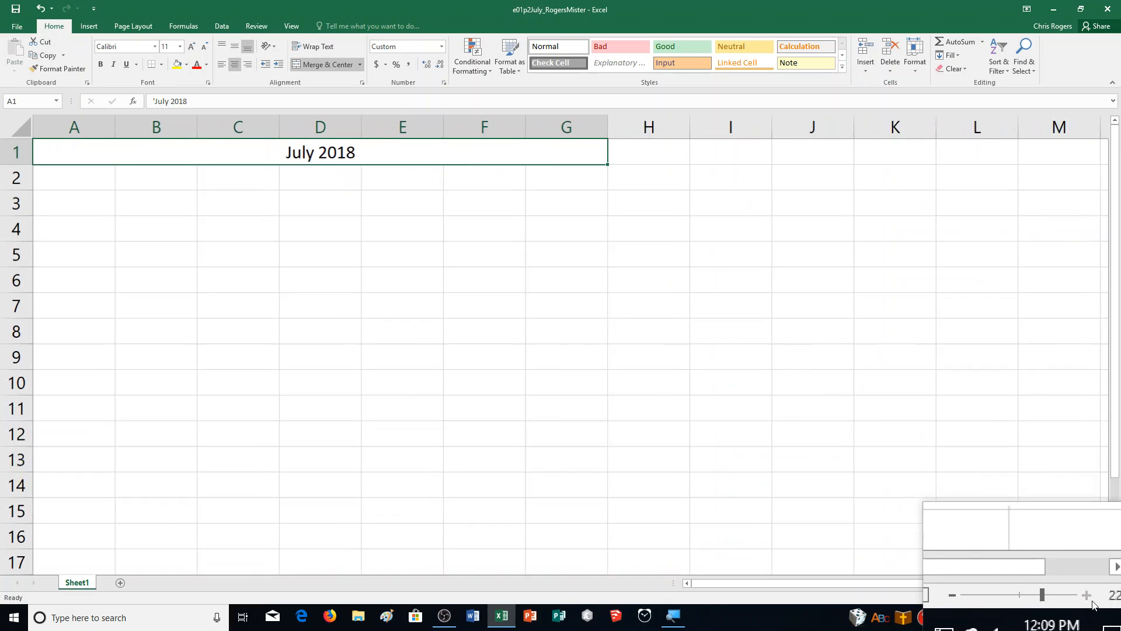
{"action": "left_click", "coordinate": [1089, 598]}
{"action": "left_click", "coordinate": [1089, 598]}
{"action": "left_click", "coordinate": [1089, 598]}
{"action": "left_click", "coordinate": [1089, 597]}
{"action": "left_click", "coordinate": [1089, 597]}
{"action": "left_click", "coordinate": [1089, 597]}
{"action": "left_click", "coordinate": [1090, 597]}
{"action": "left_click", "coordinate": [1089, 597]}
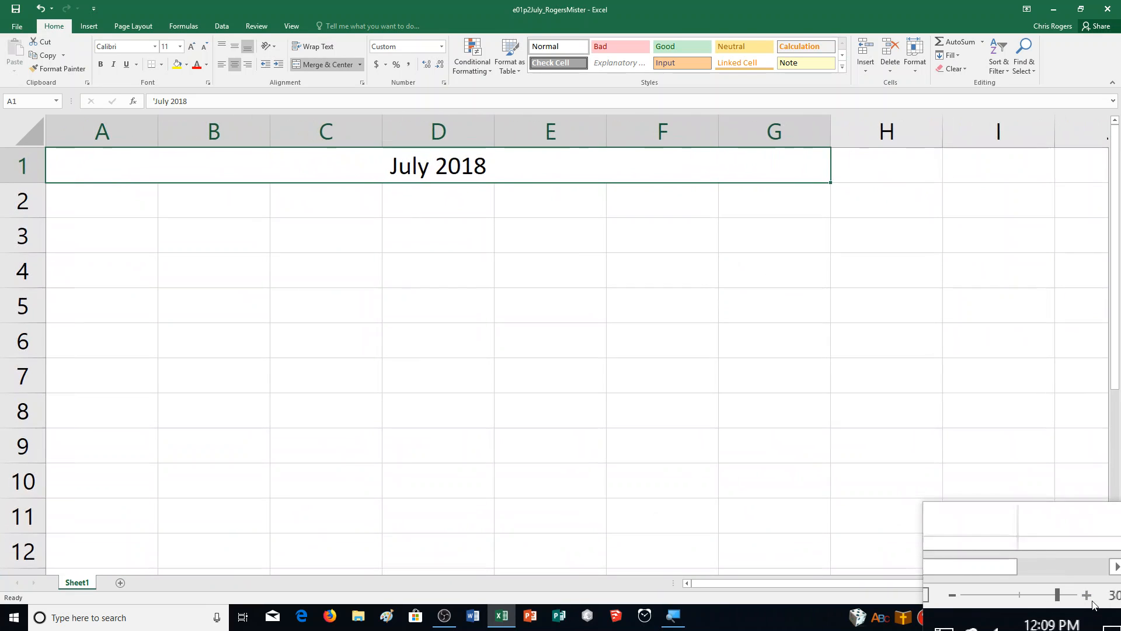
{"action": "left_click", "coordinate": [1022, 598]}
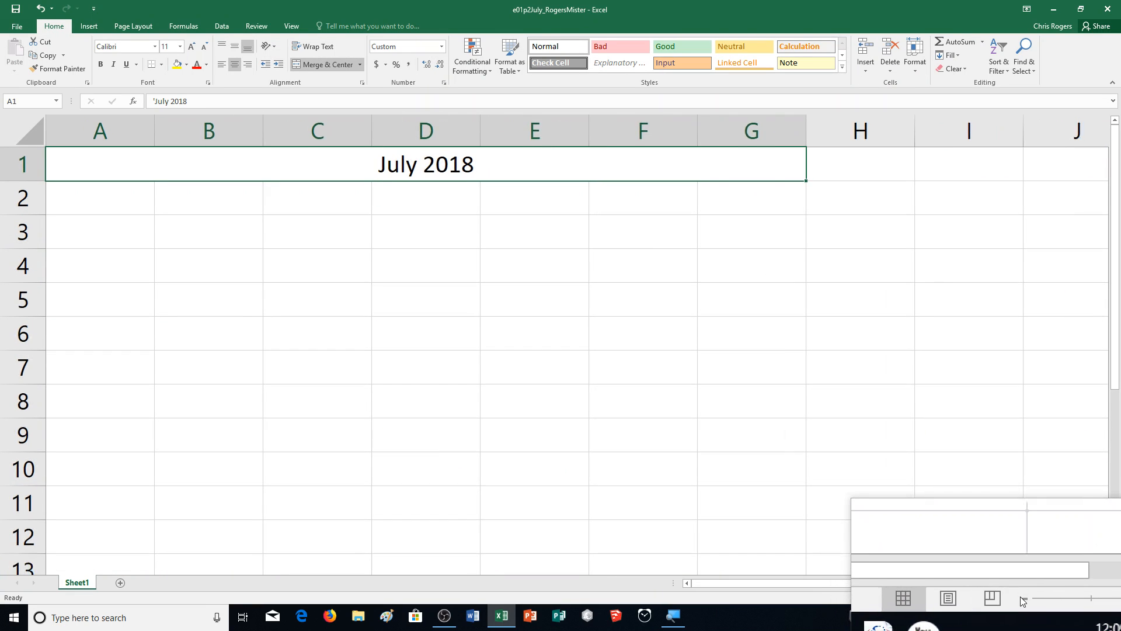
{"action": "left_click", "coordinate": [1022, 598]}
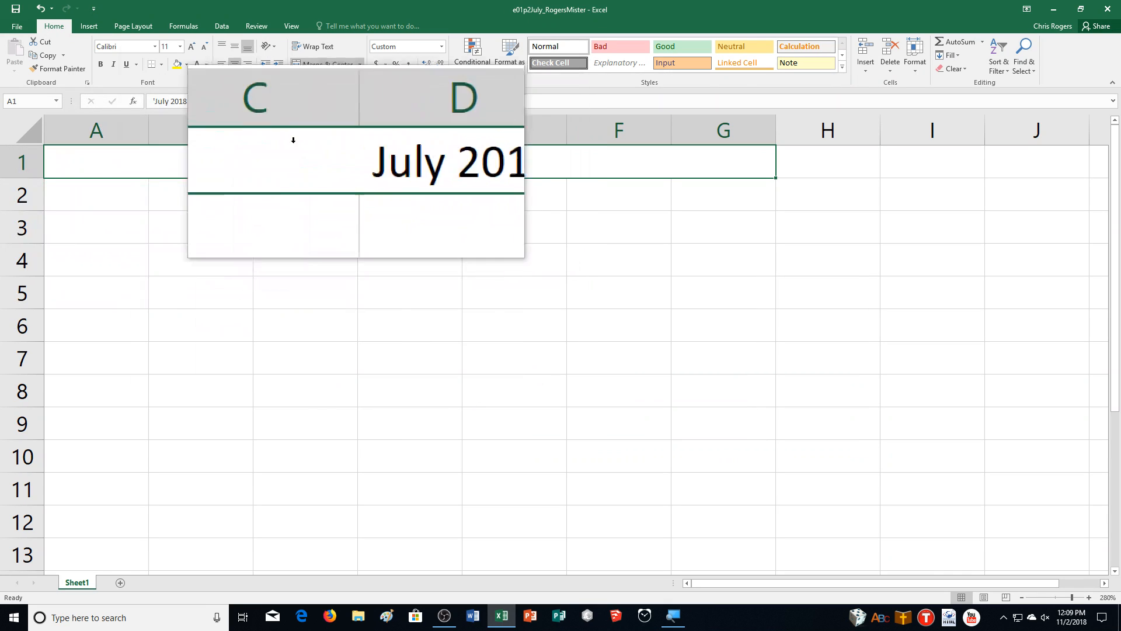
{"action": "left_click", "coordinate": [166, 47]}
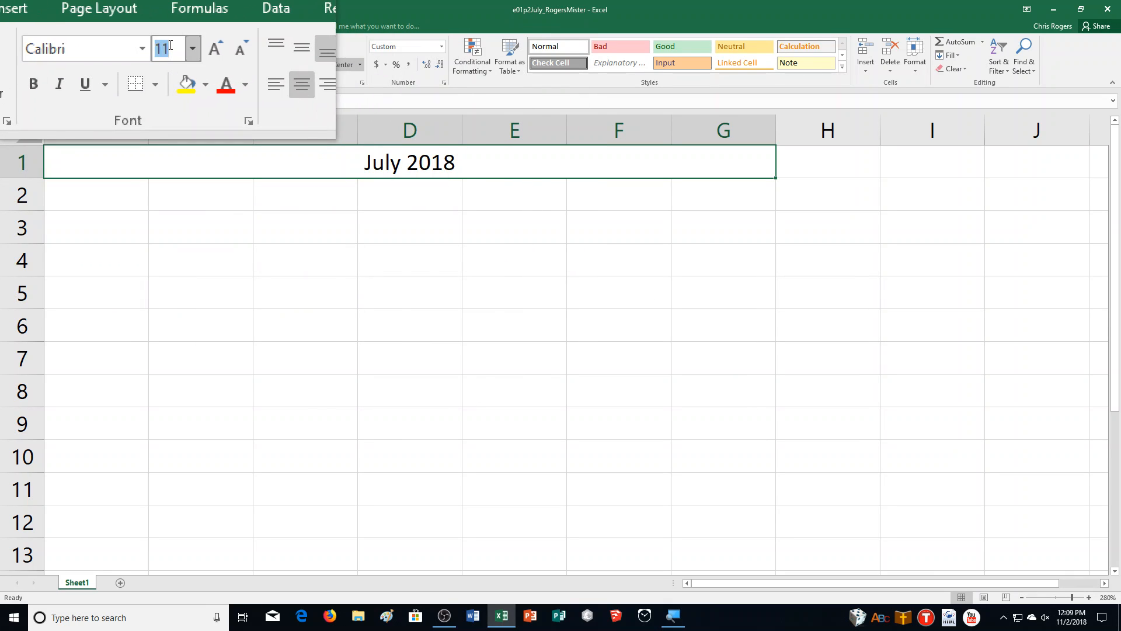
{"action": "type", "text": "48"}
{"action": "key", "text": "Return"}
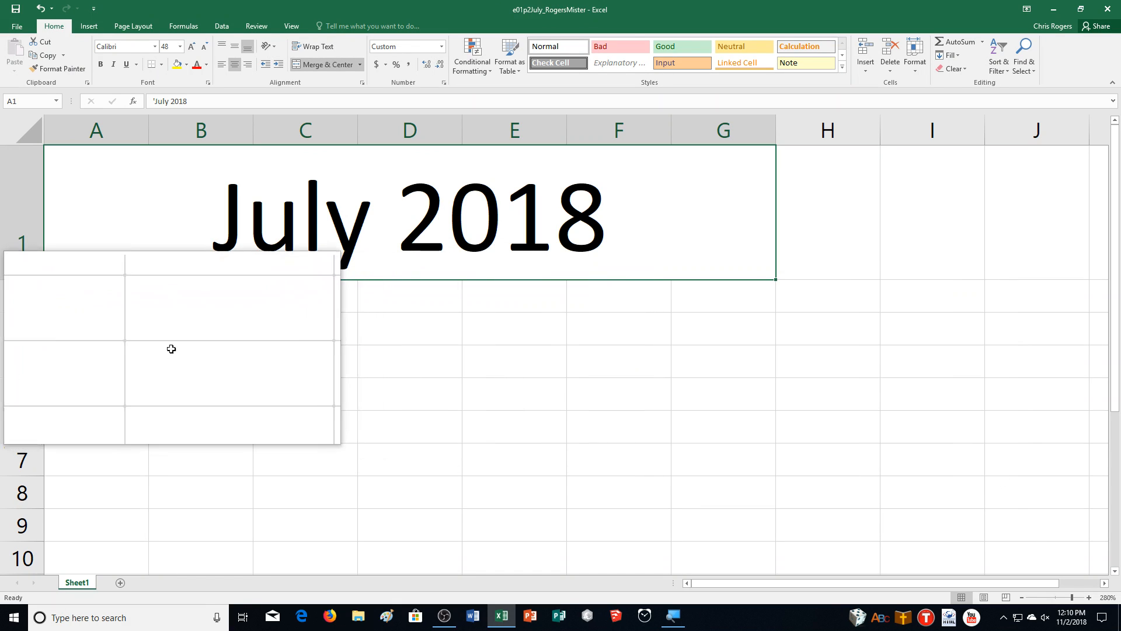
Step: Fill the July 2018 title cell with standard Blue and middle-align its text vertically
{"action": "left_click", "coordinate": [188, 67]}
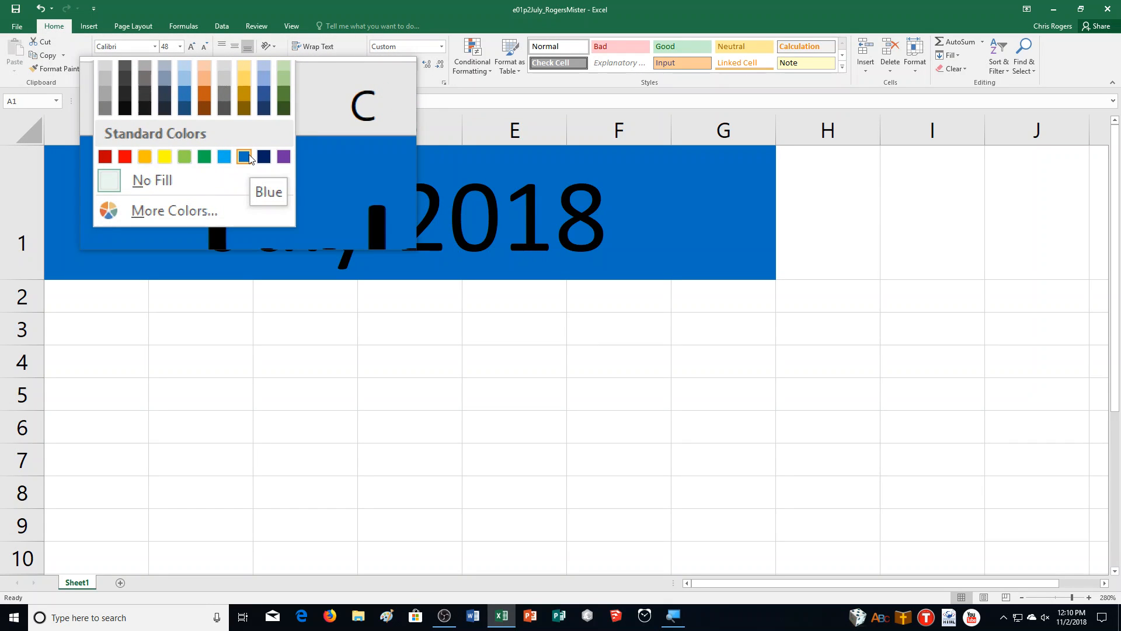
{"action": "left_click", "coordinate": [244, 157]}
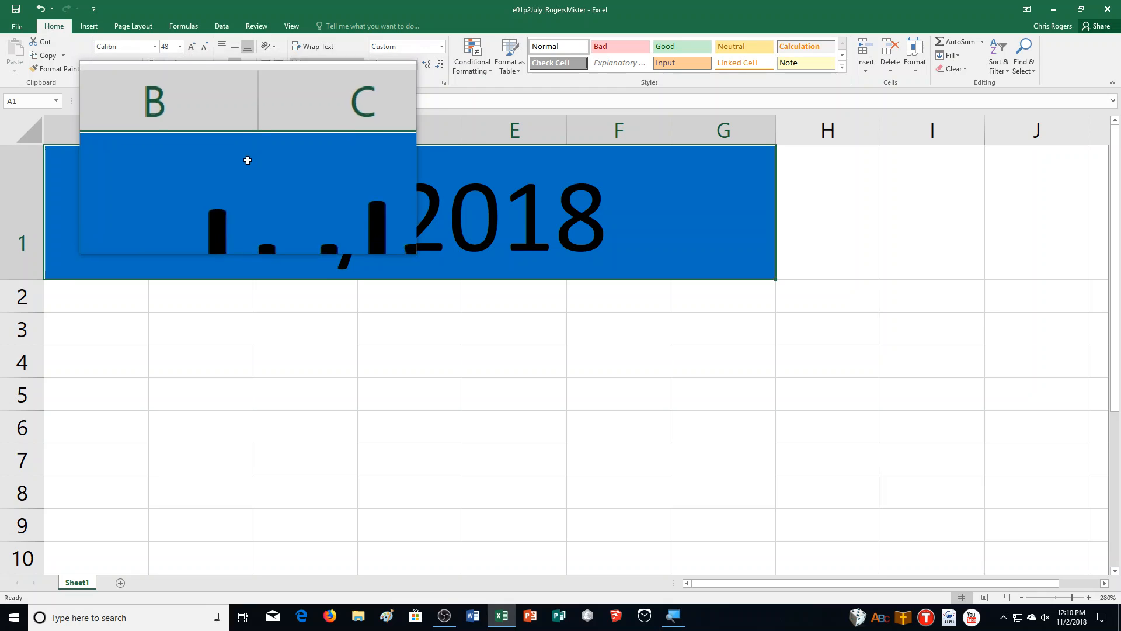
{"action": "left_click", "coordinate": [234, 50]}
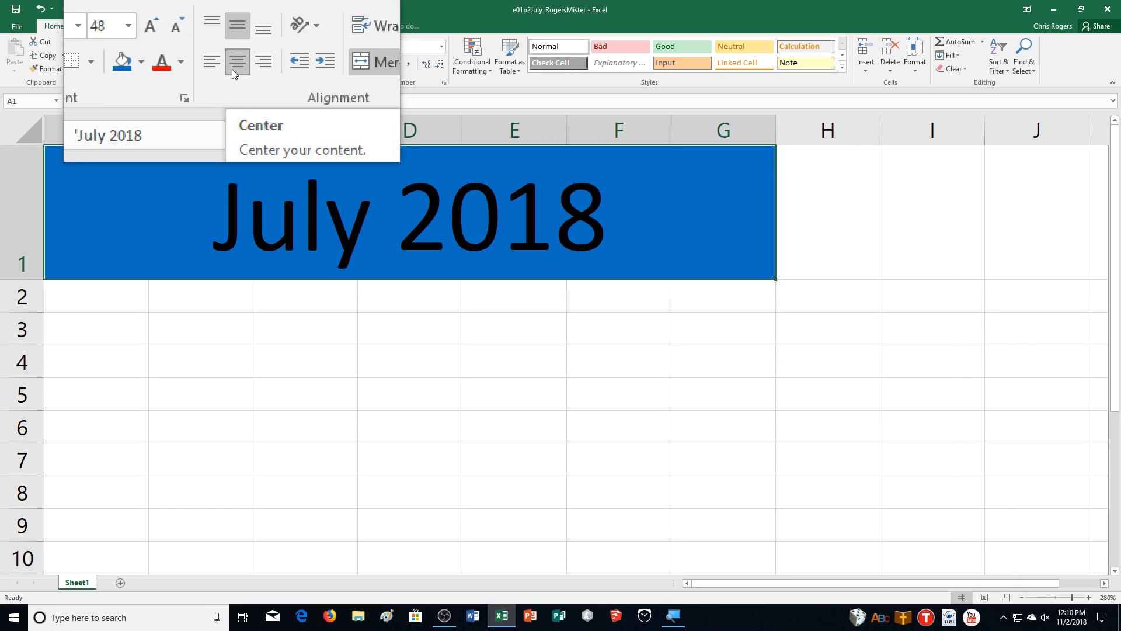
Step: Enter Sunday in cell A2 as the first weekday heading
{"action": "left_click", "coordinate": [1023, 595]}
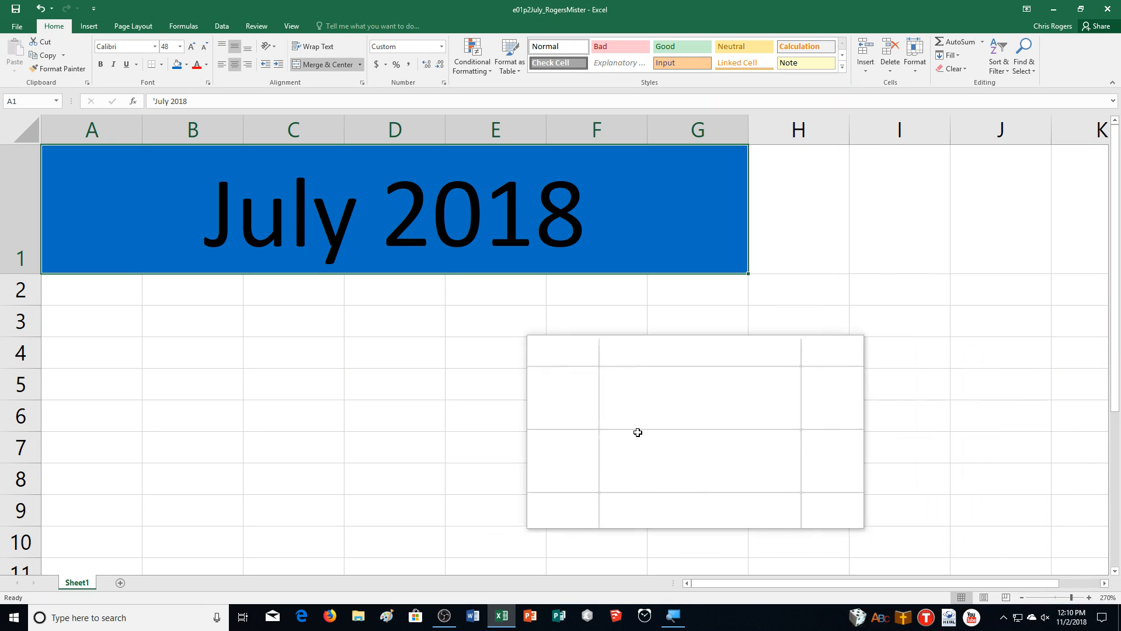
{"action": "left_click", "coordinate": [97, 290]}
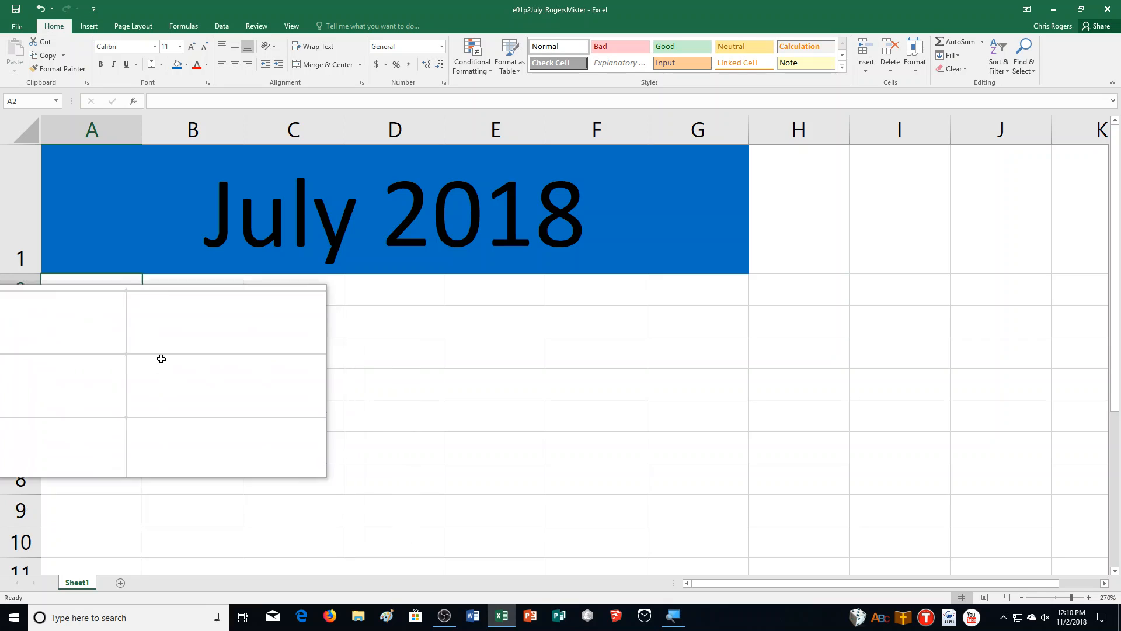
{"action": "type", "text": "Sunda"}
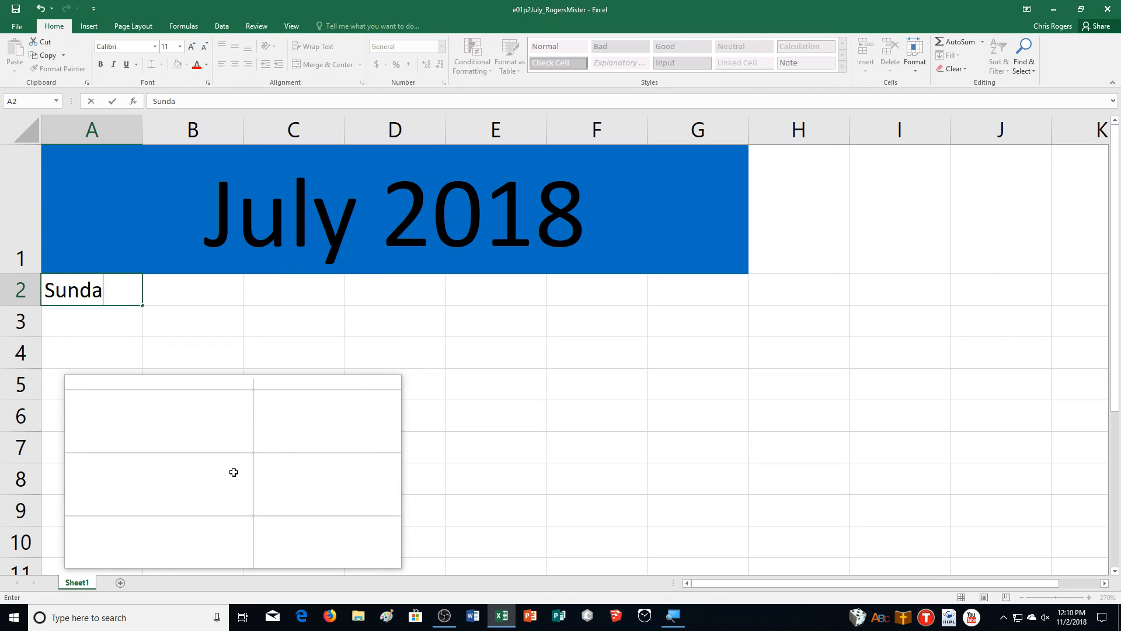
{"action": "type", "text": "y"}
{"action": "left_click", "coordinate": [108, 103]}
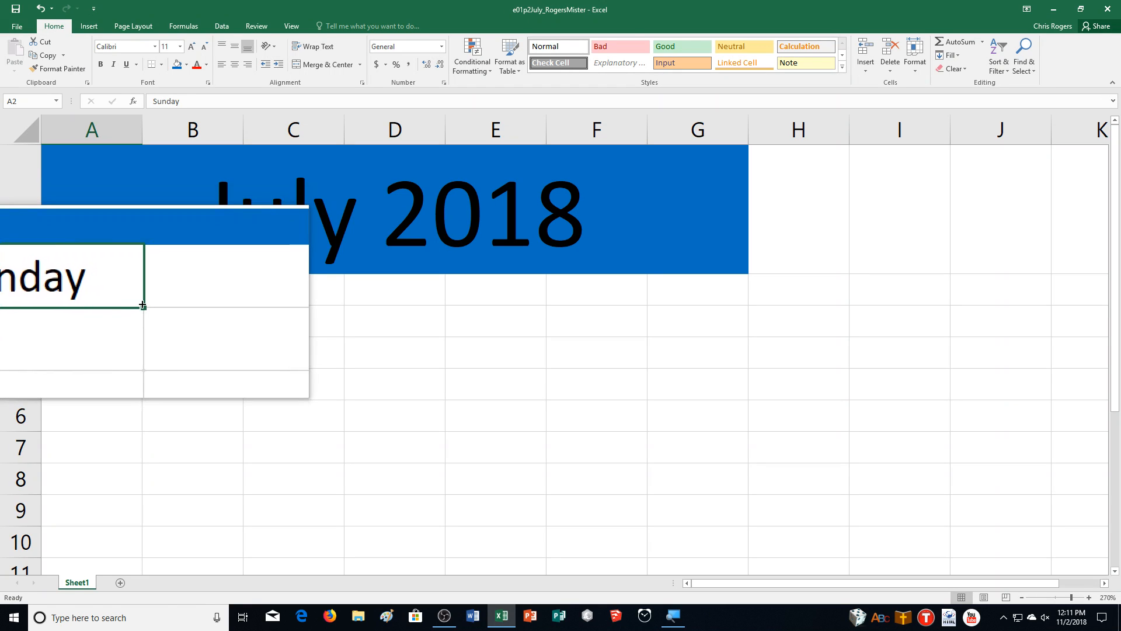
Step: Auto-fill the weekday headings from A2 across to G2 and shade them with a lighter tint of Blue, Accent 1
{"action": "left_click_drag", "start_coordinate": [142, 305], "coordinate": [730, 302]}
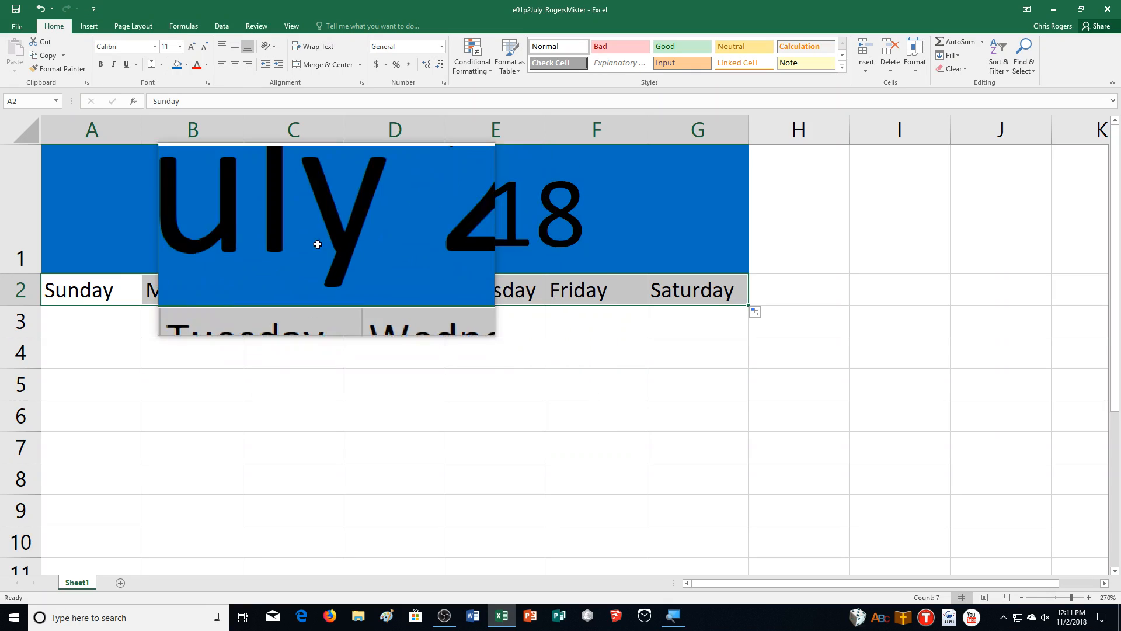
{"action": "left_click", "coordinate": [185, 65]}
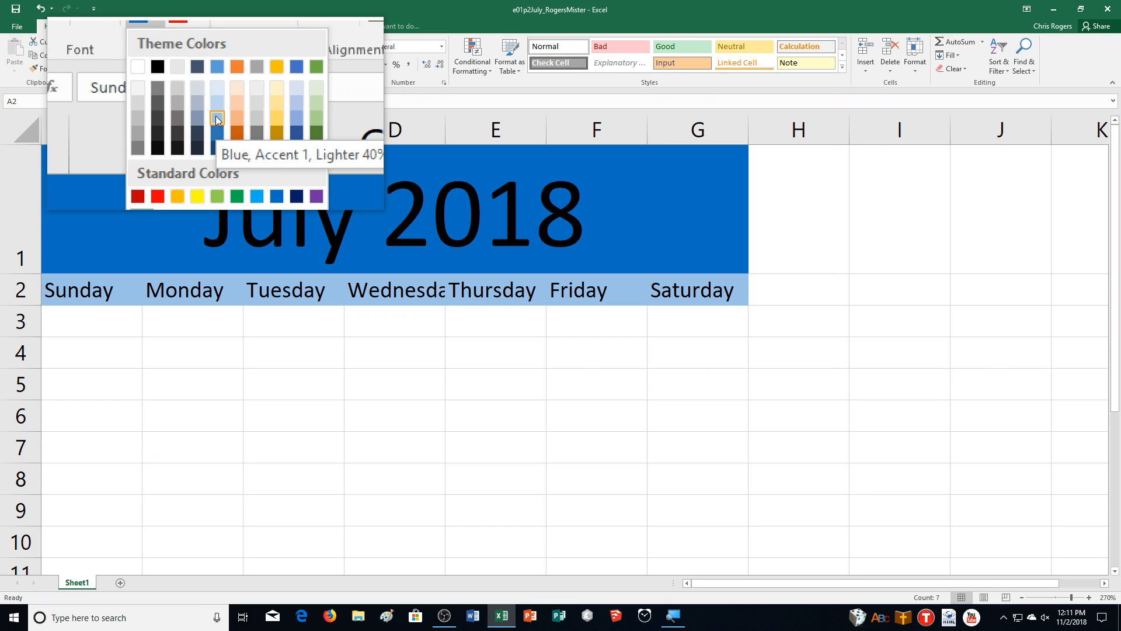
{"action": "left_click", "coordinate": [215, 116]}
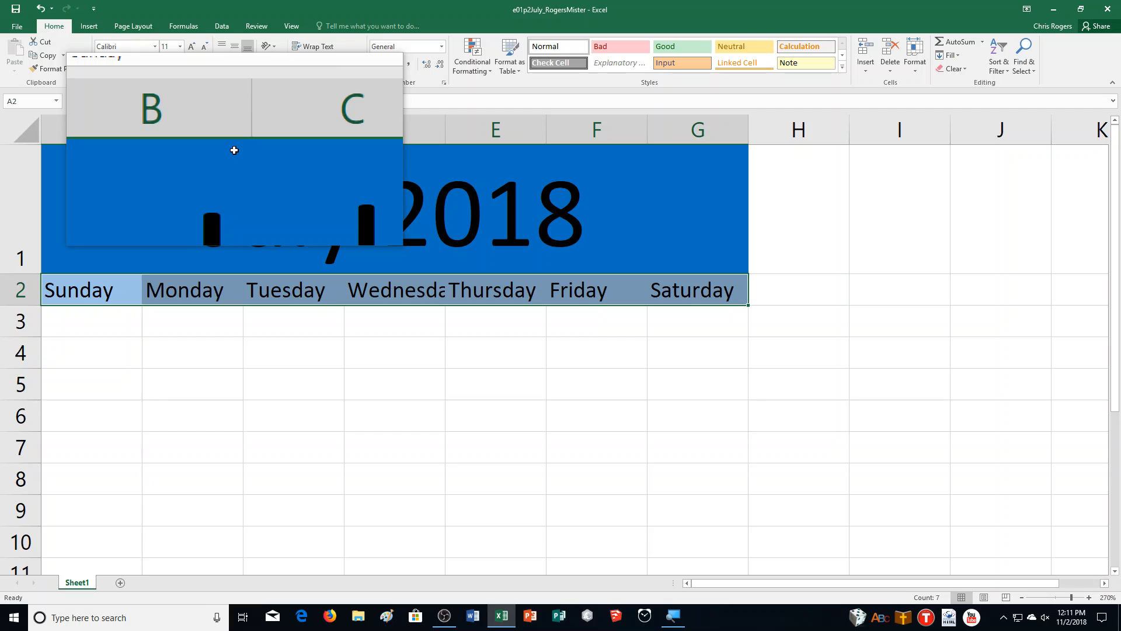
Step: Format the weekday headings in A2:G2 as bold, 14-point text, centered horizontally and vertically
{"action": "key", "text": "ctrl+b"}
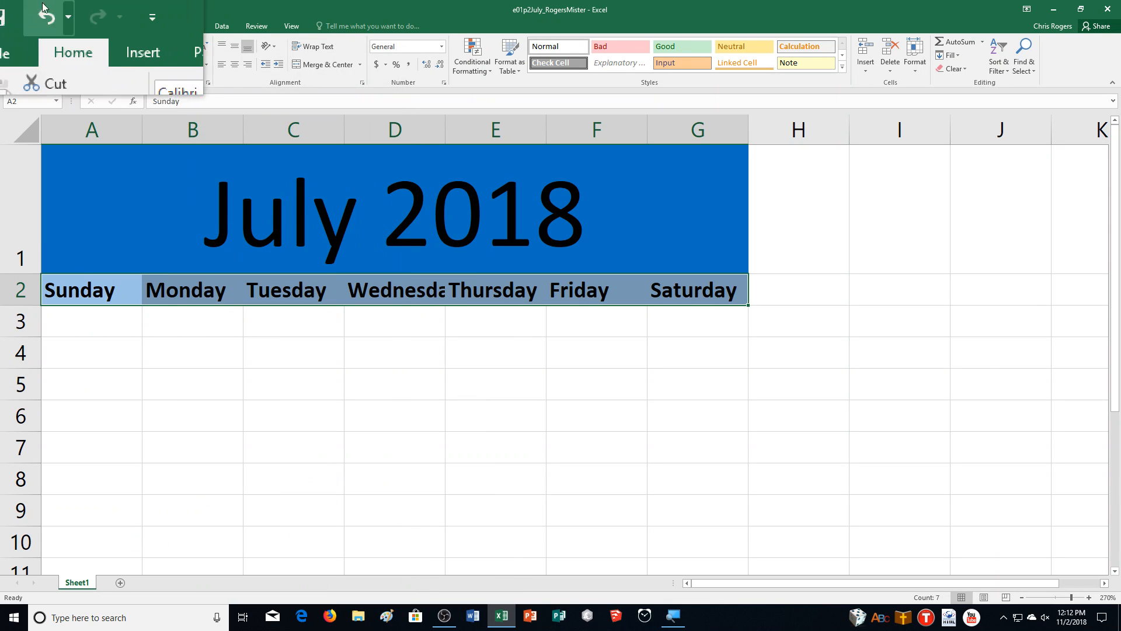
{"action": "left_click", "coordinate": [194, 47]}
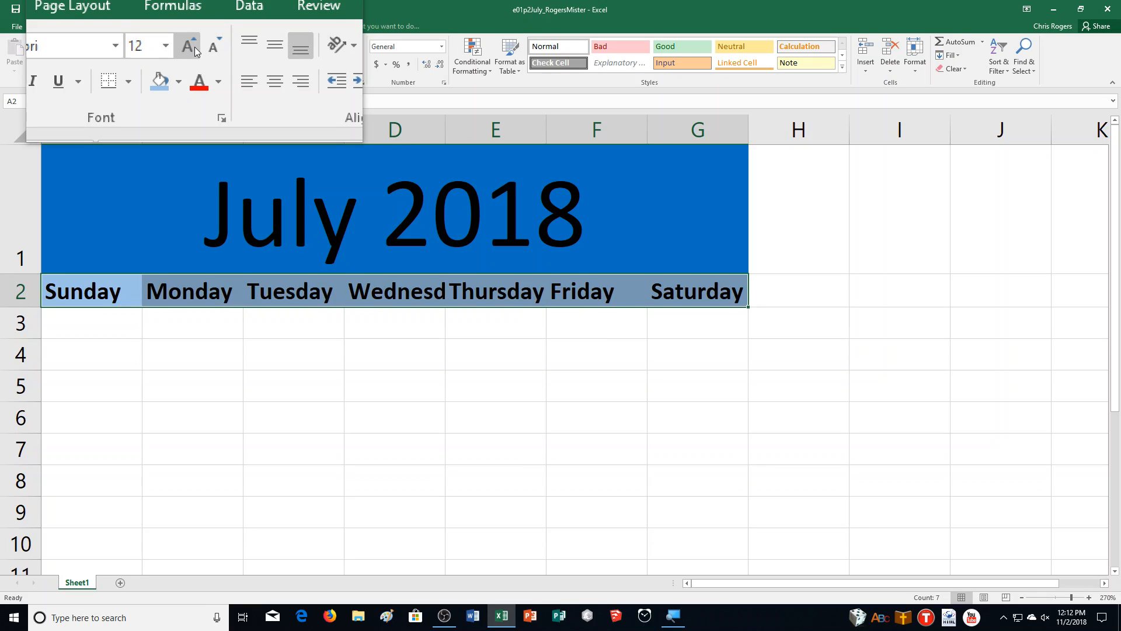
{"action": "left_click", "coordinate": [195, 47]}
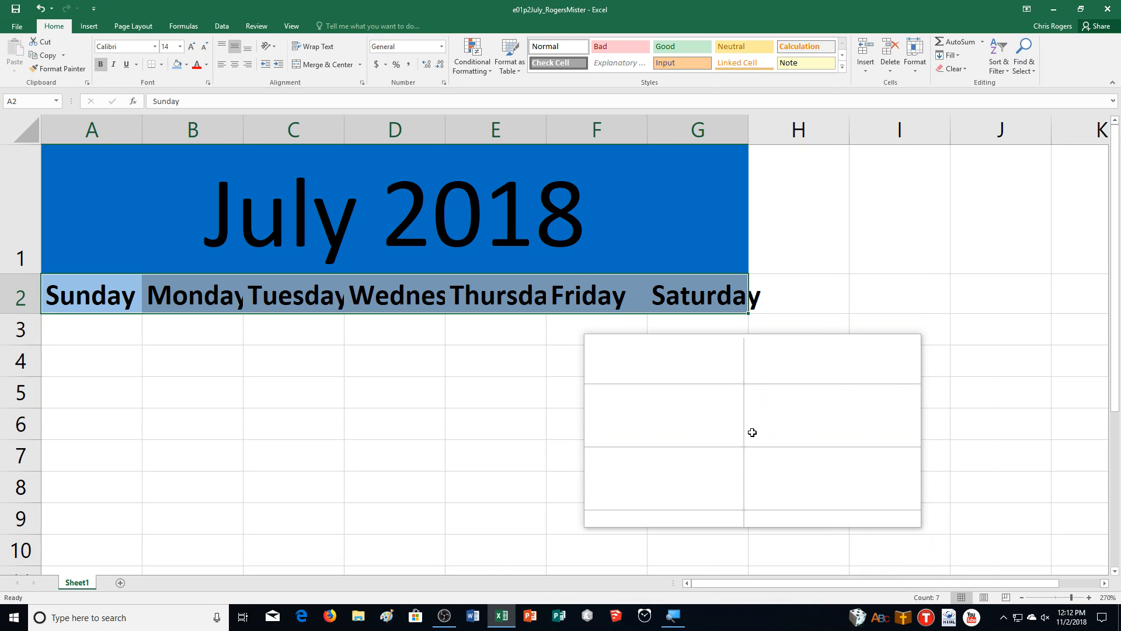
{"action": "left_click", "coordinate": [239, 66]}
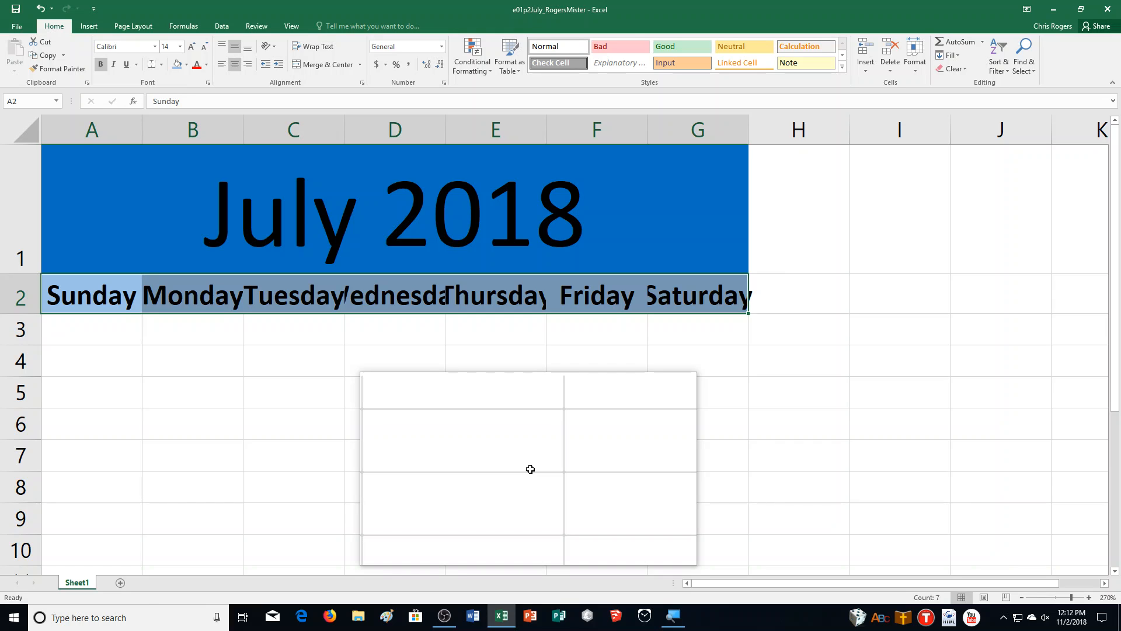
{"action": "left_click_drag", "start_coordinate": [530, 469], "coordinate": [490, 557]}
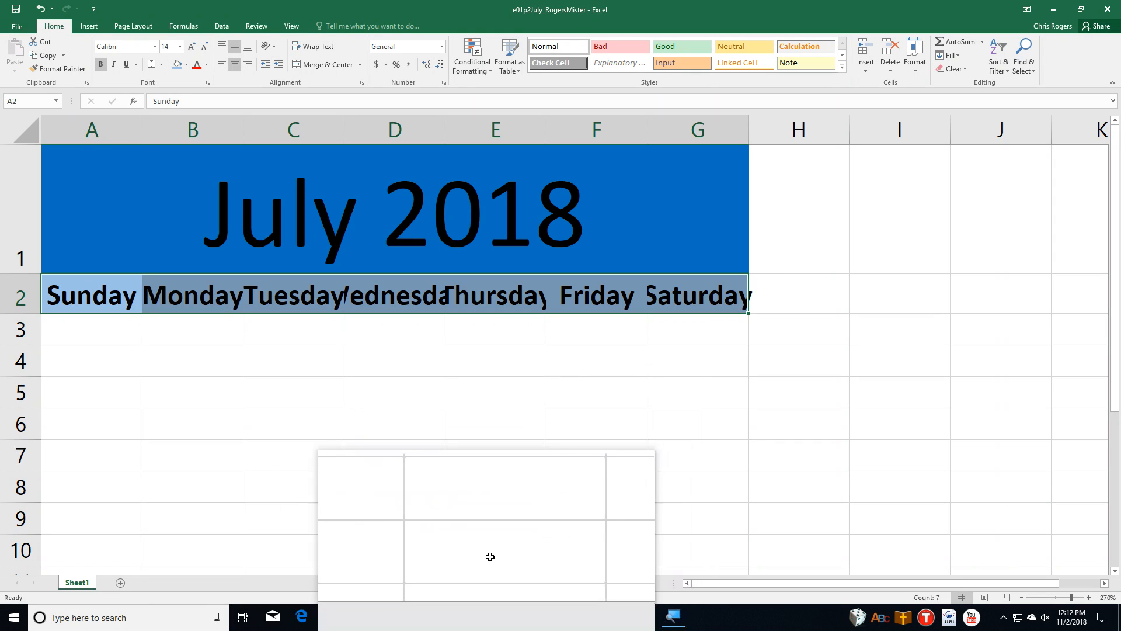
Step: Enter 1 in cell A3 and fill it across to G3 as a number series for the first week
{"action": "left_click", "coordinate": [79, 340]}
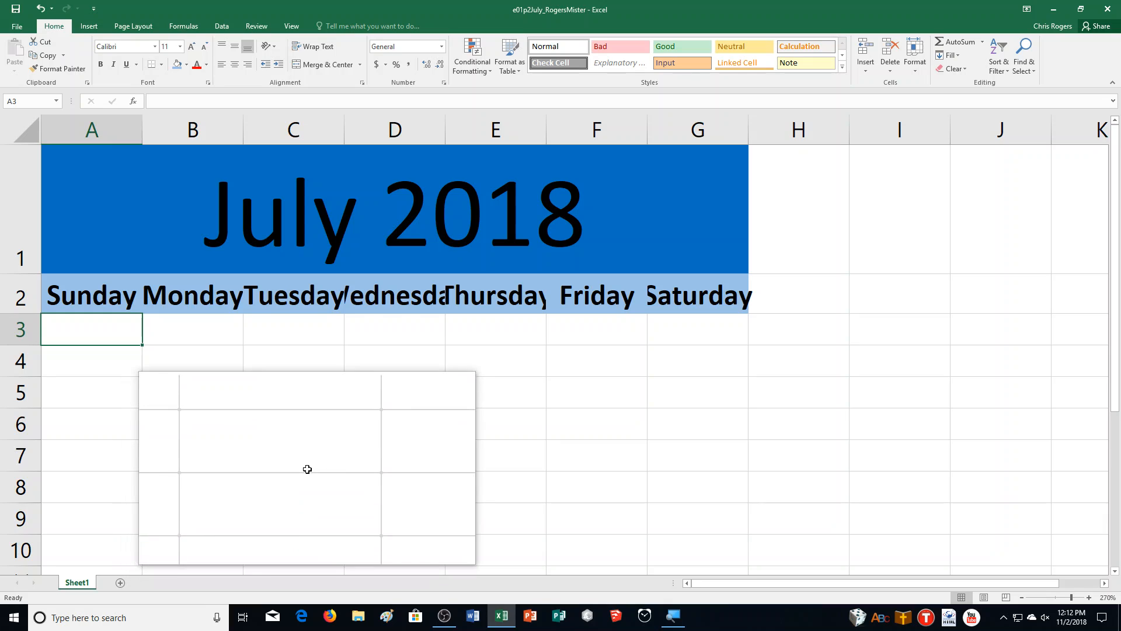
{"action": "type", "text": "1"}
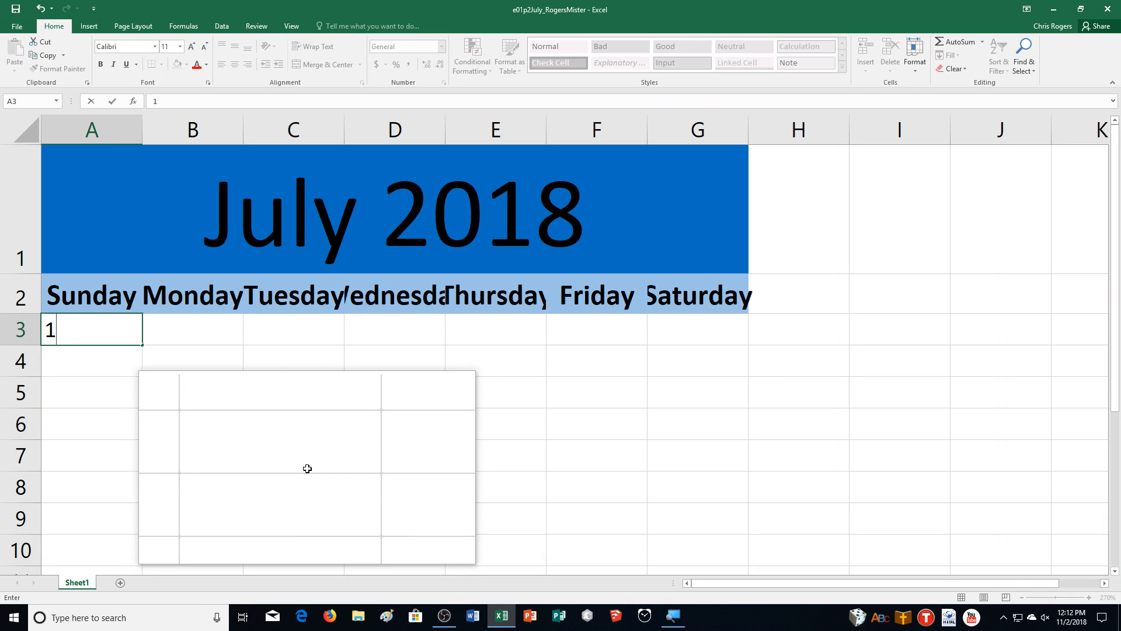
{"action": "key", "text": "ctrl+Return"}
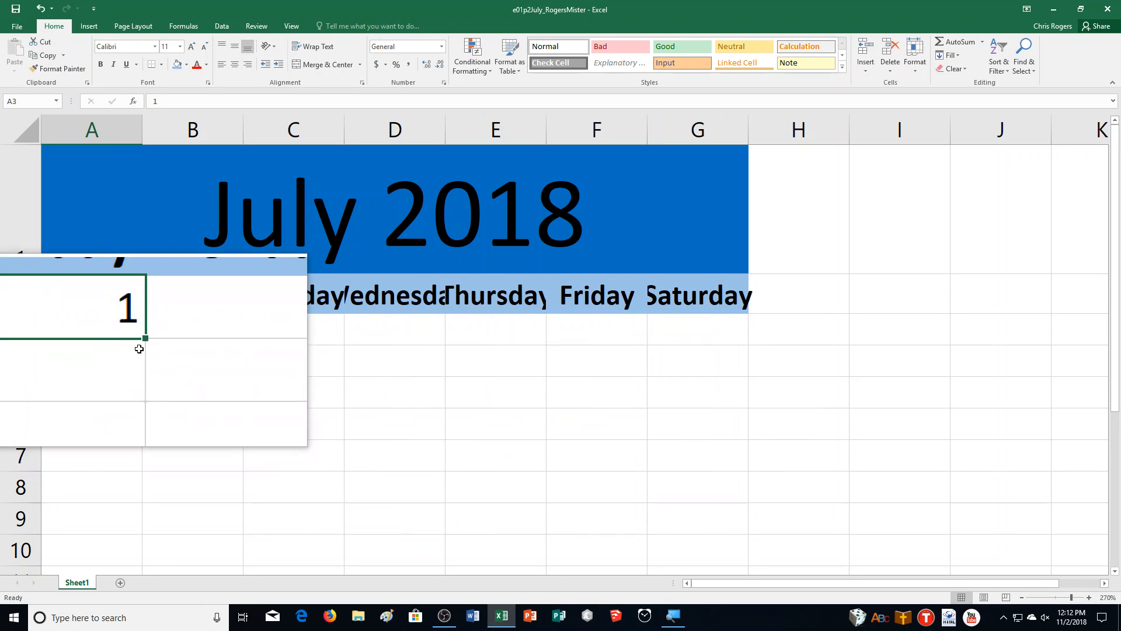
{"action": "left_click_drag", "start_coordinate": [143, 345], "coordinate": [742, 339]}
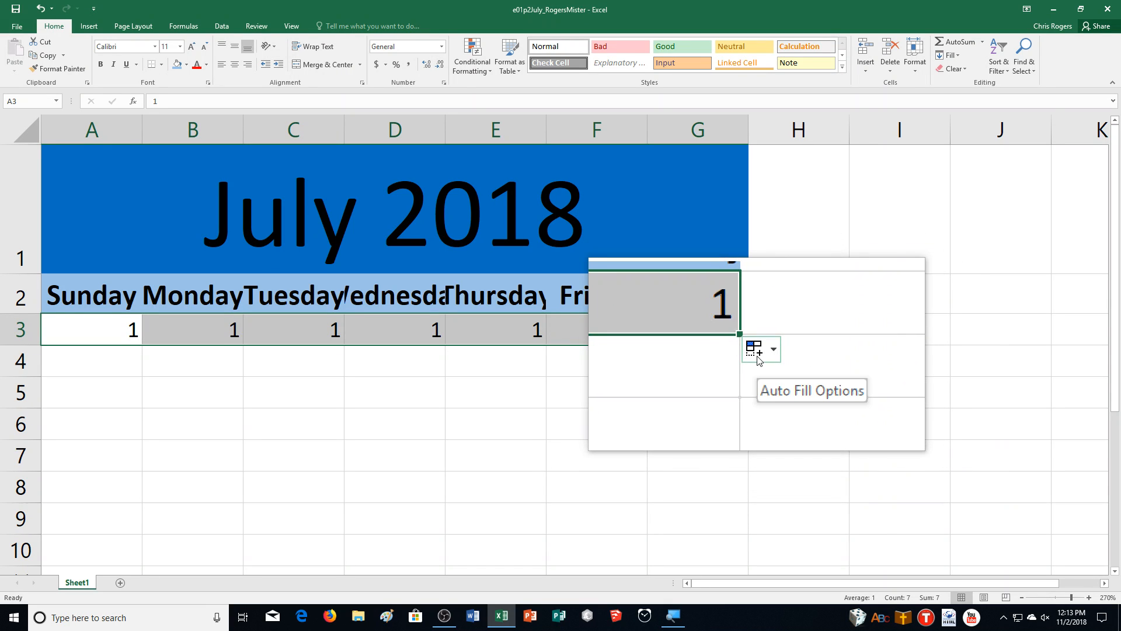
{"action": "left_click", "coordinate": [758, 357]}
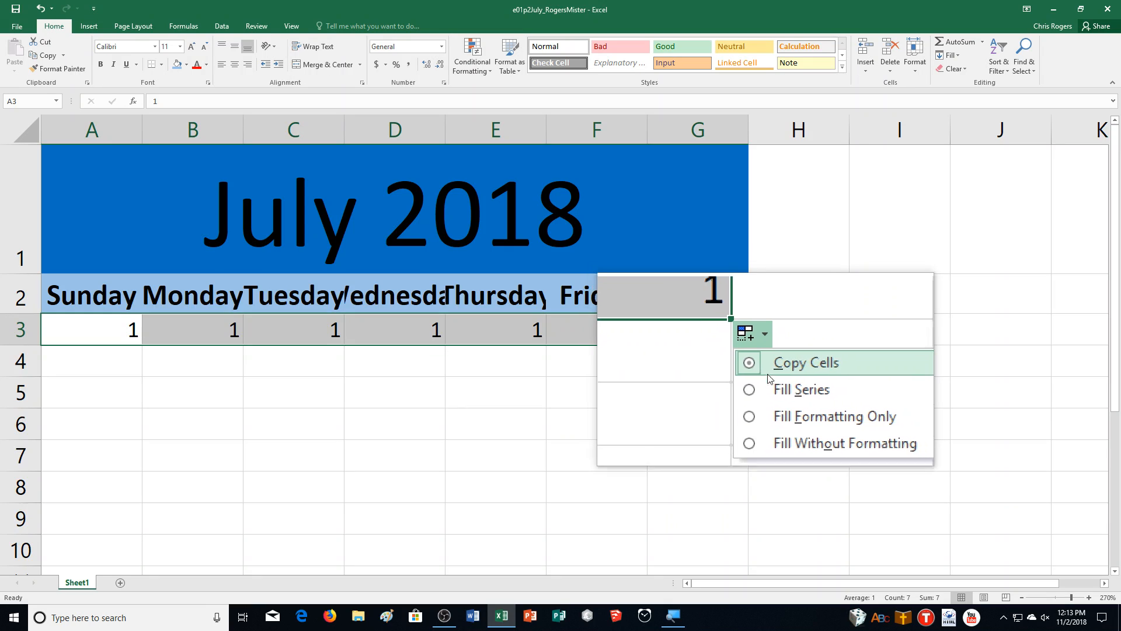
{"action": "left_click", "coordinate": [770, 384]}
{"action": "left_click", "coordinate": [752, 331]}
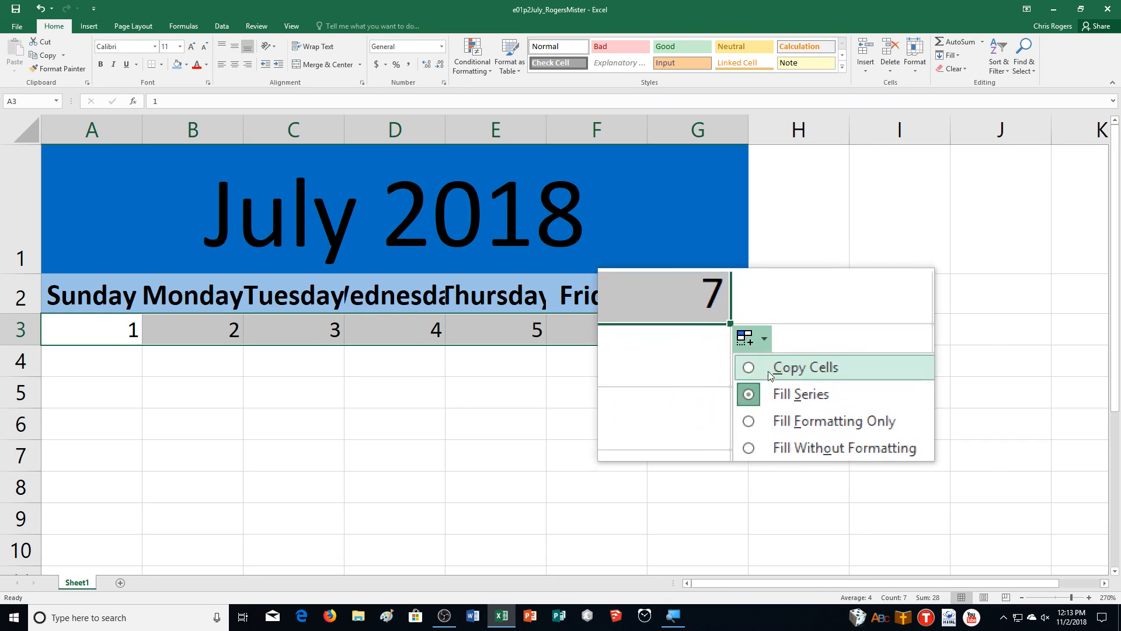
{"action": "left_click", "coordinate": [761, 352]}
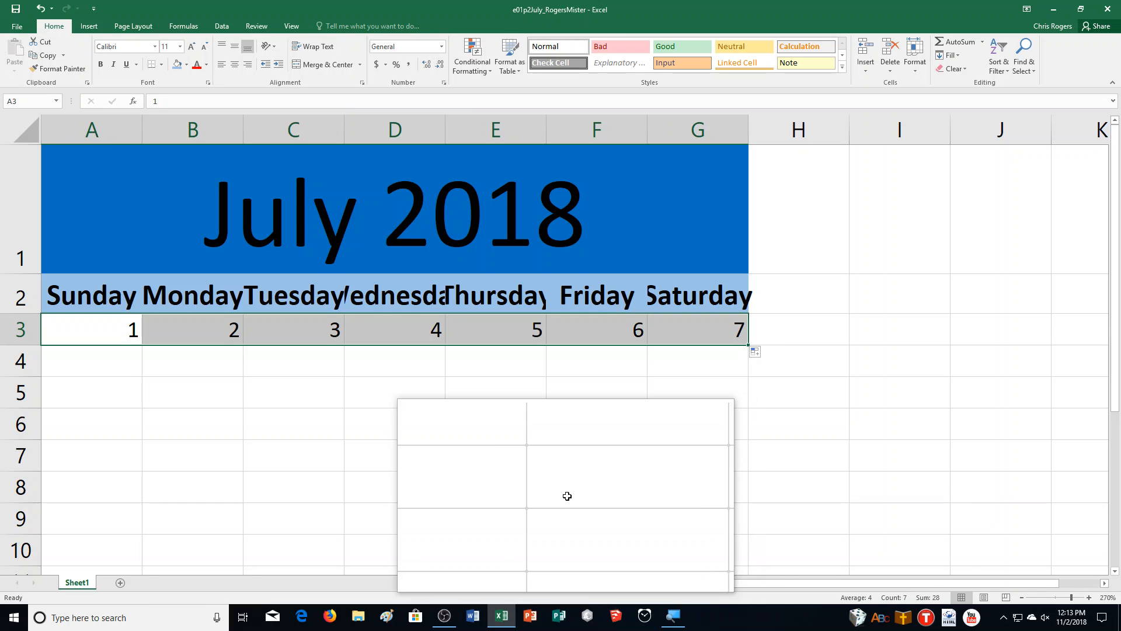
Step: Enter the formula =A3+7 in cell A4 to calculate the second Sunday's date
{"action": "left_click", "coordinate": [102, 357]}
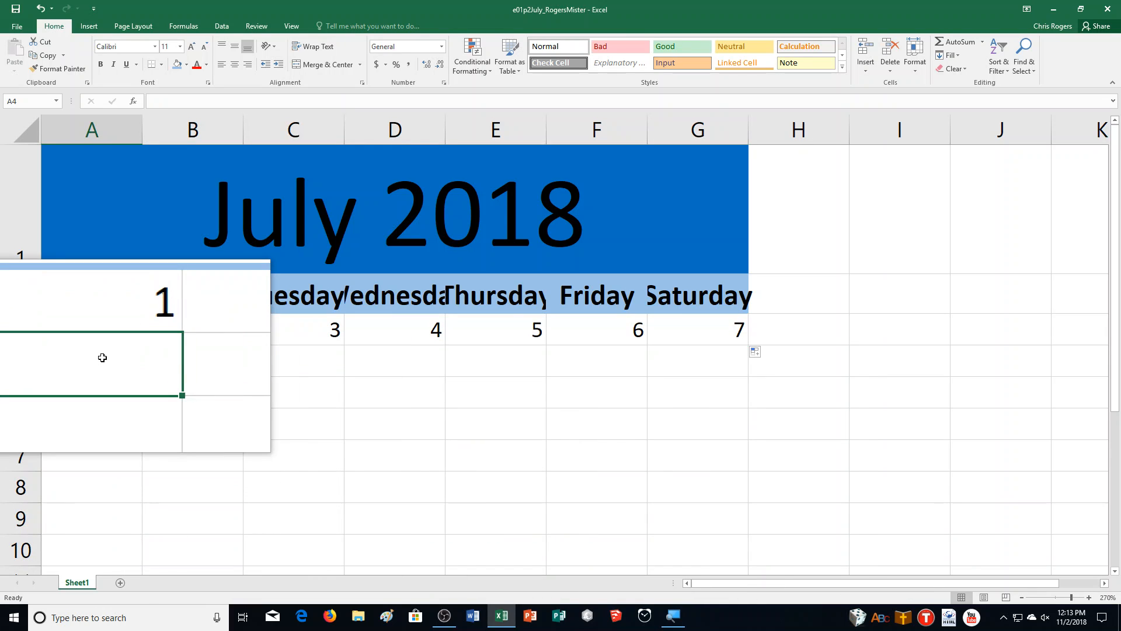
{"action": "type", "text": "="}
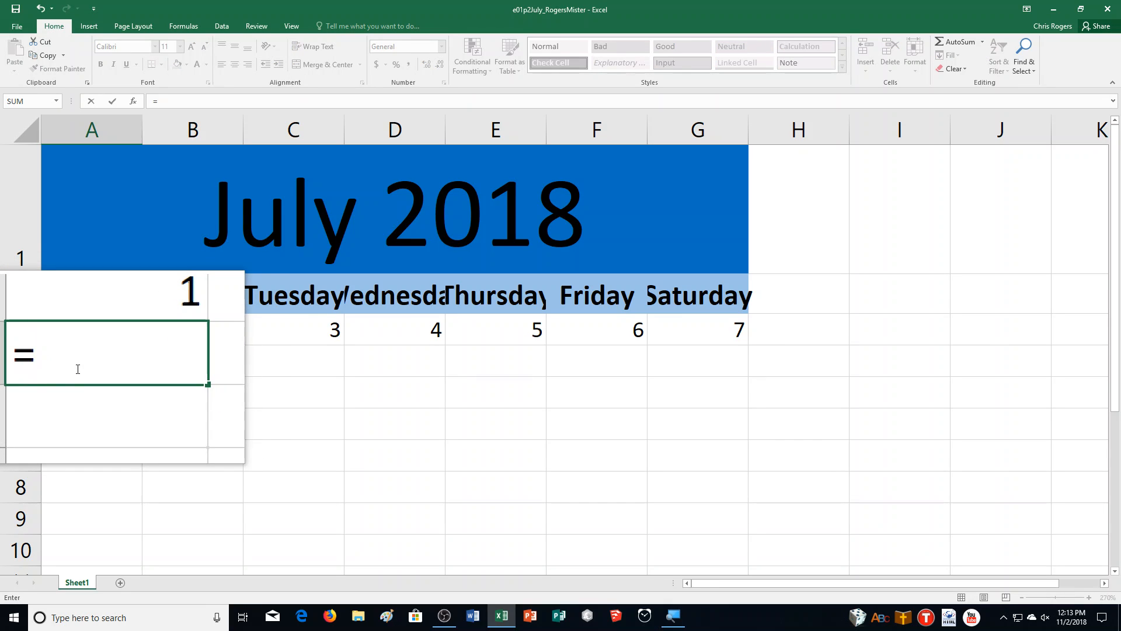
{"action": "type", "text": "A3+7"}
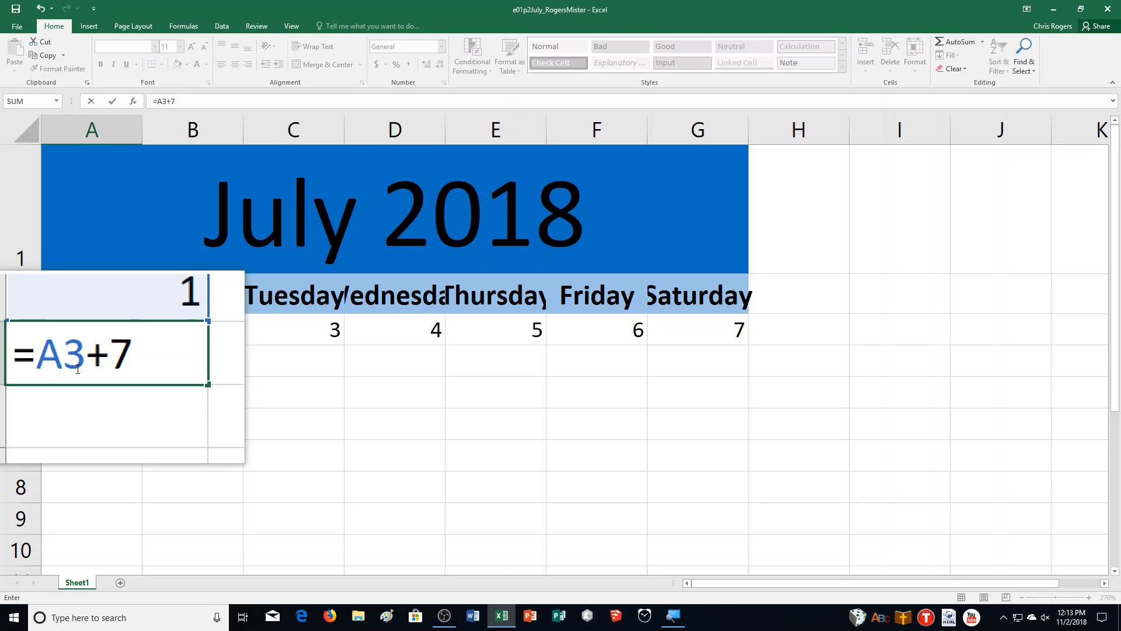
{"action": "key", "text": "ctrl+Return"}
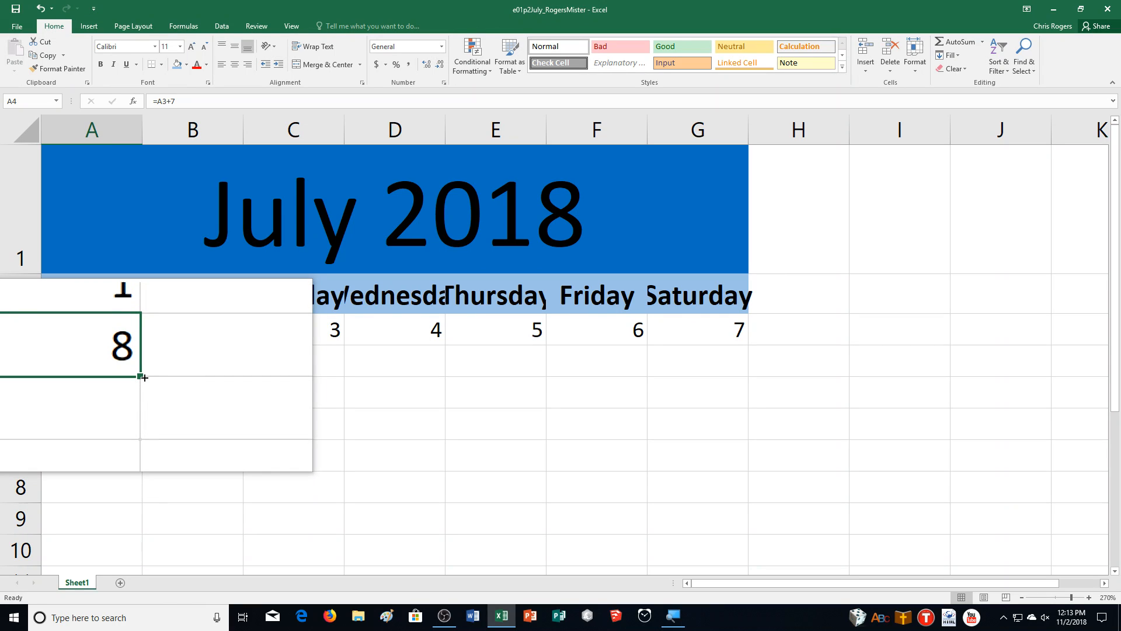
Step: Copy the A4 formula down through A7, and extend that column of formulas across to column G
{"action": "left_click_drag", "start_coordinate": [144, 378], "coordinate": [136, 465]}
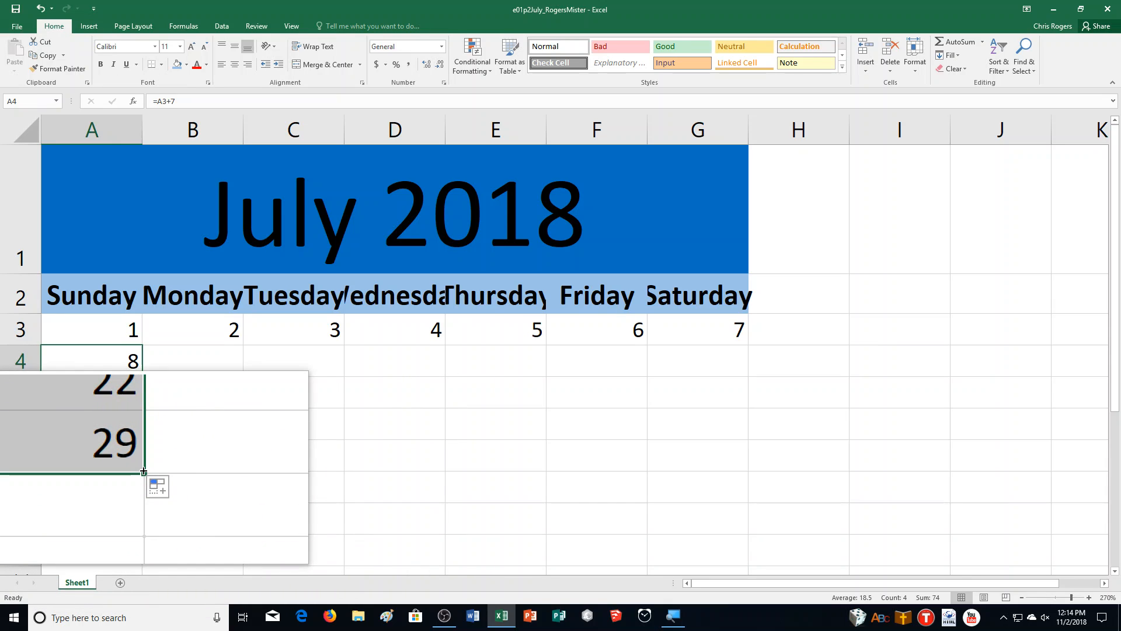
{"action": "left_click_drag", "start_coordinate": [143, 471], "coordinate": [736, 462]}
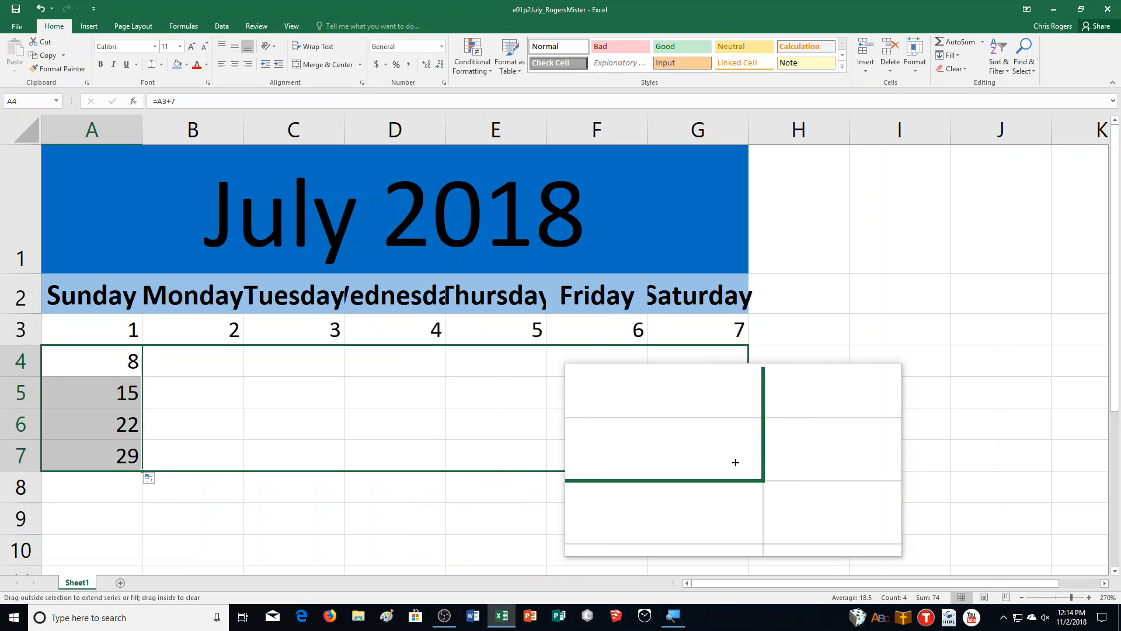
{"action": "left_click_drag", "start_coordinate": [735, 462], "coordinate": [735, 463]}
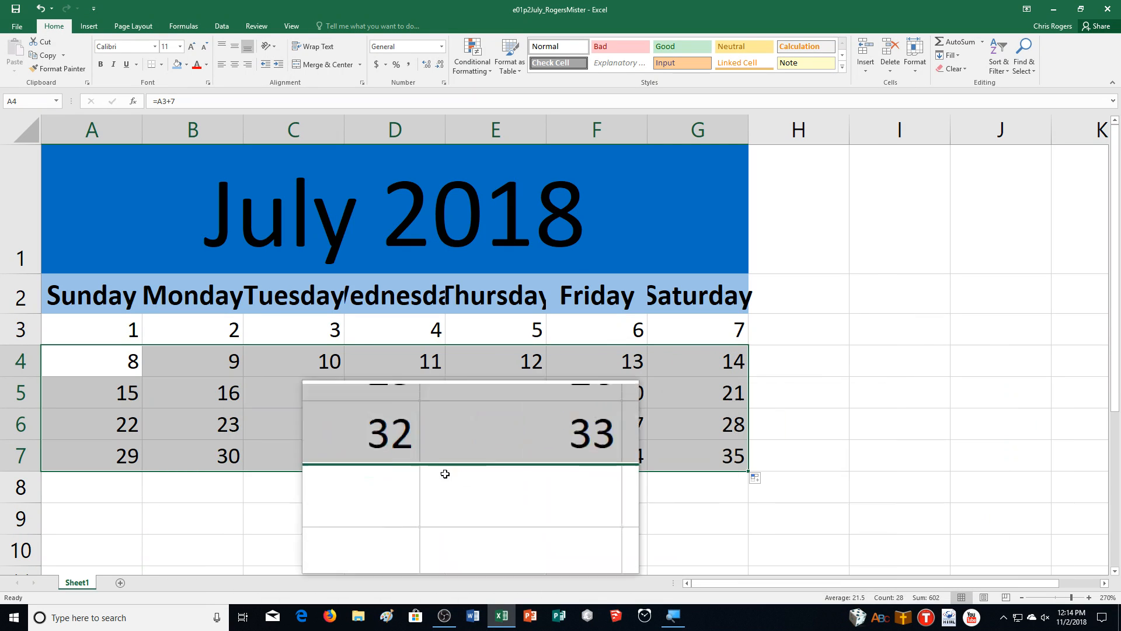
Step: Delete cells D7:G7, which hold the day numbers beyond 31
{"action": "left_click", "coordinate": [363, 461]}
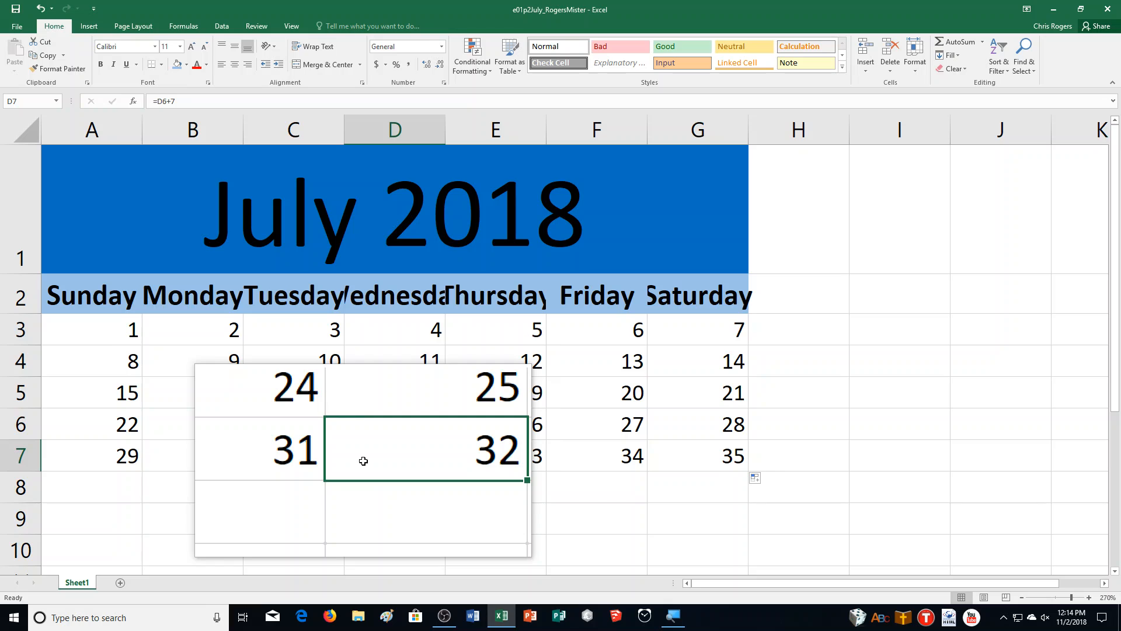
{"action": "left_click_drag", "start_coordinate": [363, 461], "coordinate": [702, 465]}
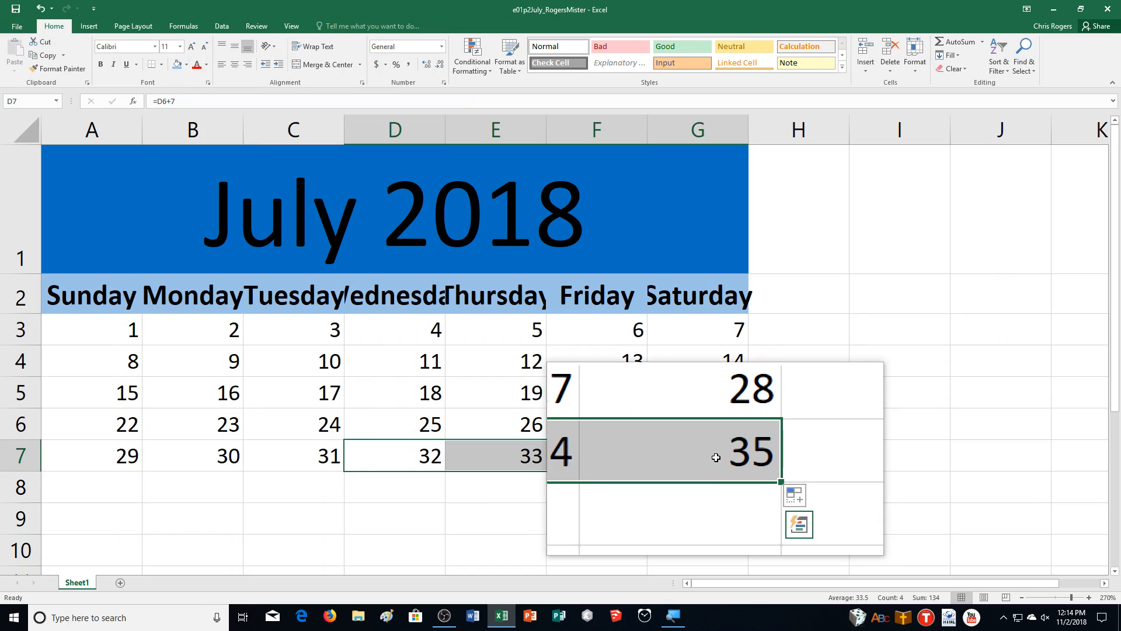
{"action": "left_click", "coordinate": [890, 52]}
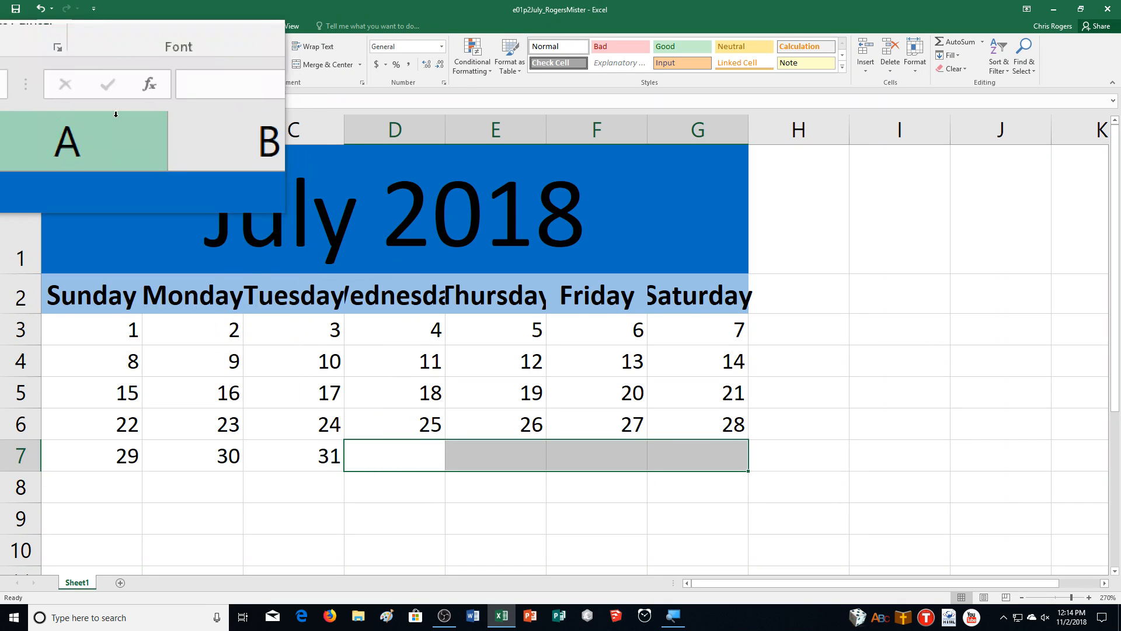
Step: Set the width of columns A through G to 16
{"action": "left_click_drag", "start_coordinate": [92, 130], "coordinate": [719, 127]}
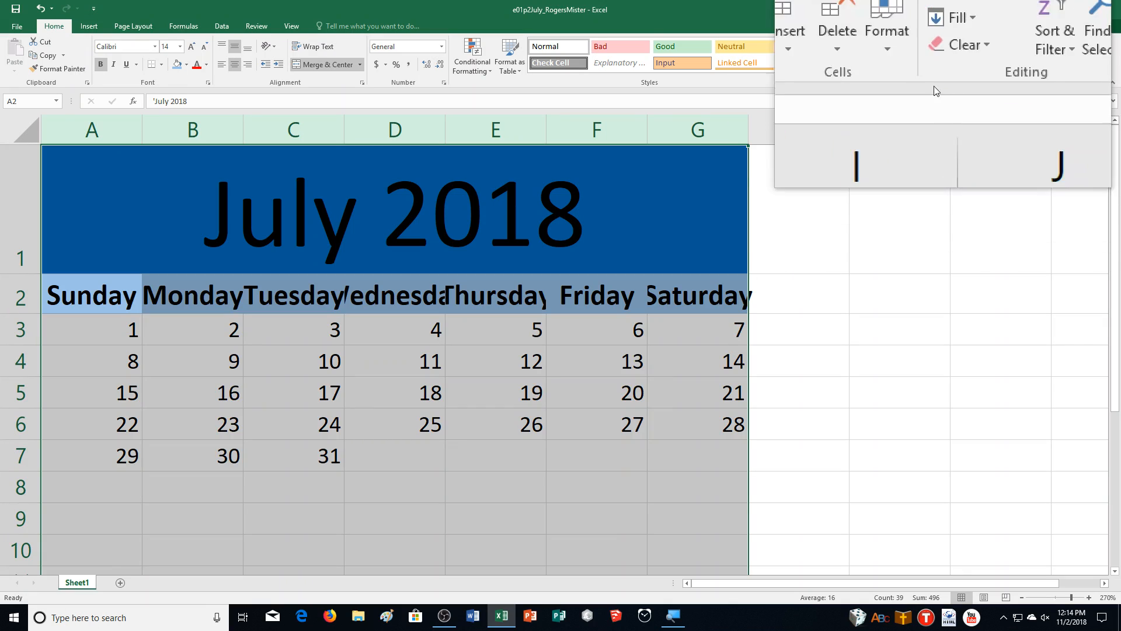
{"action": "left_click", "coordinate": [915, 61]}
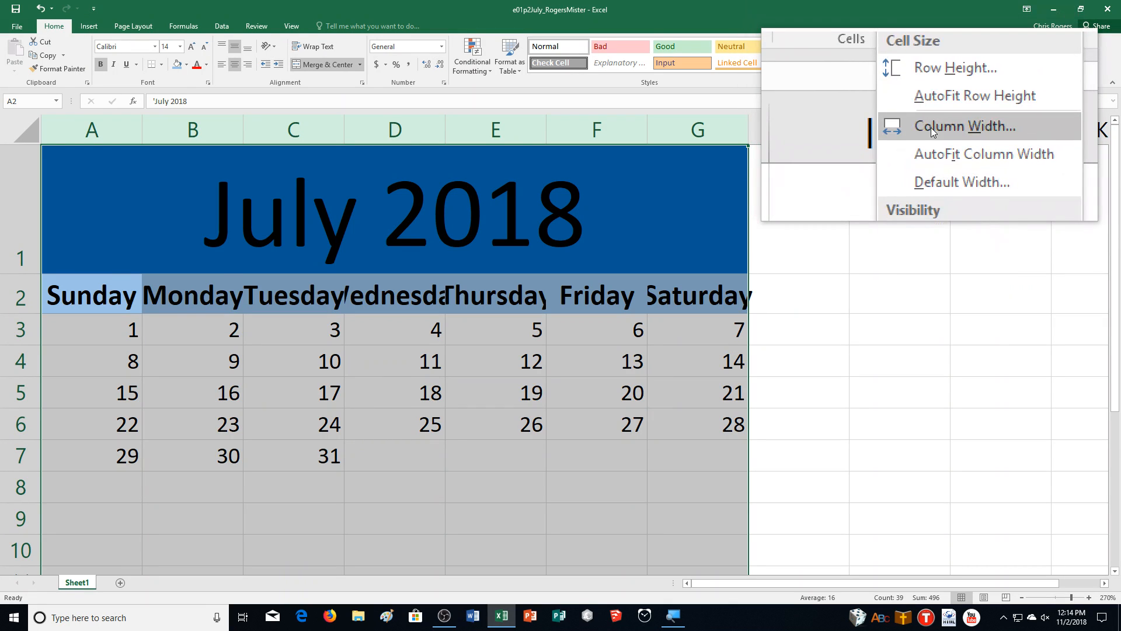
{"action": "left_click", "coordinate": [931, 127]}
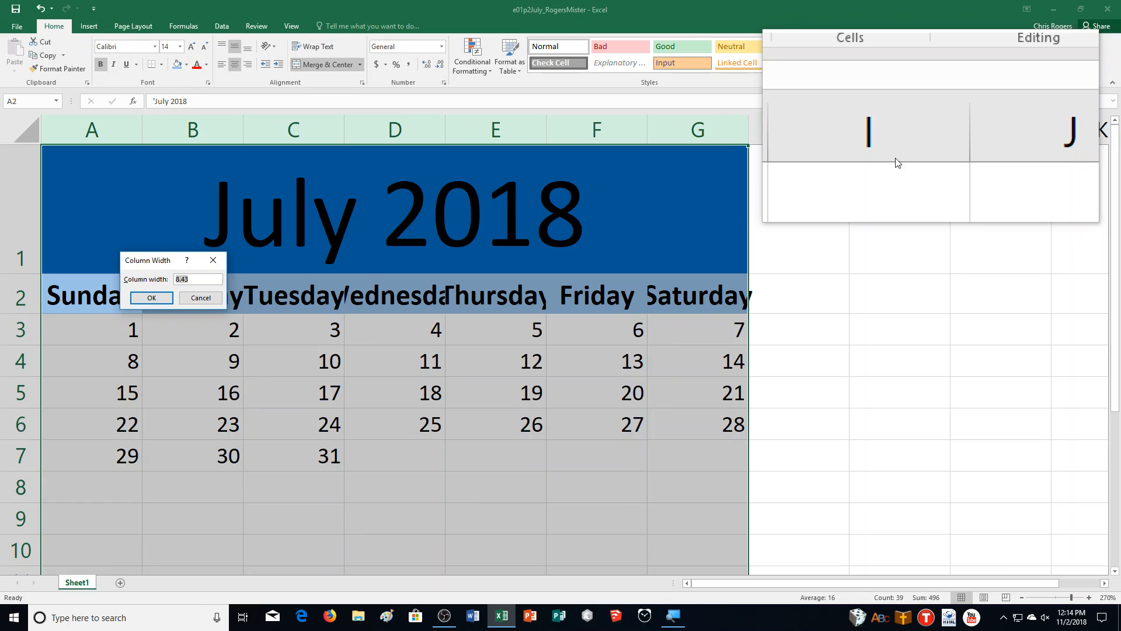
{"action": "type", "text": "16"}
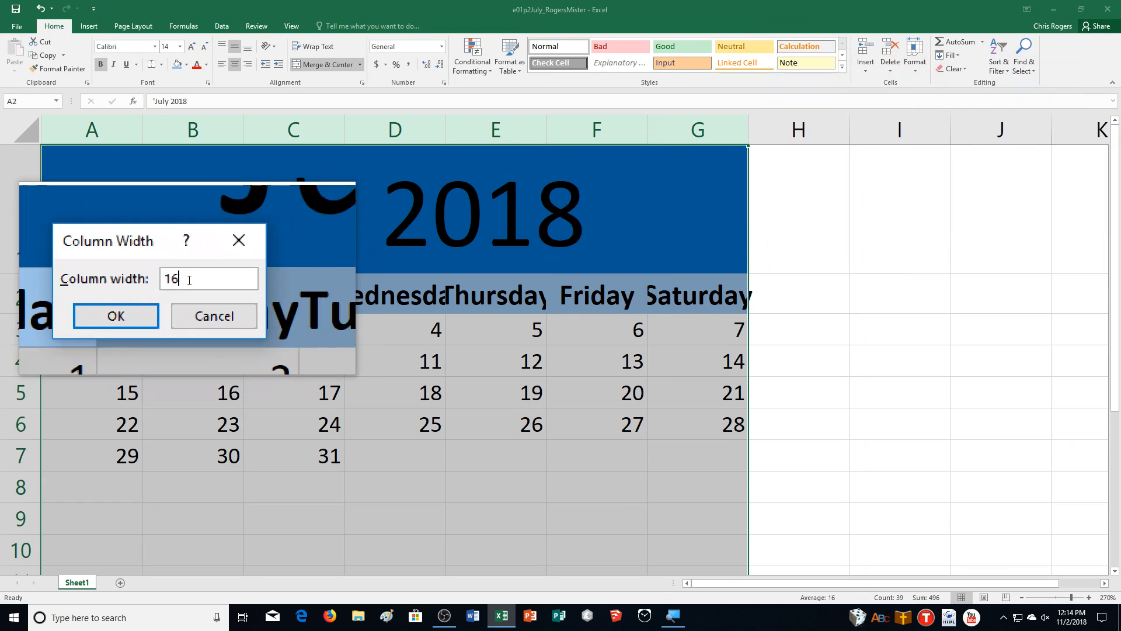
{"action": "key", "text": "Return"}
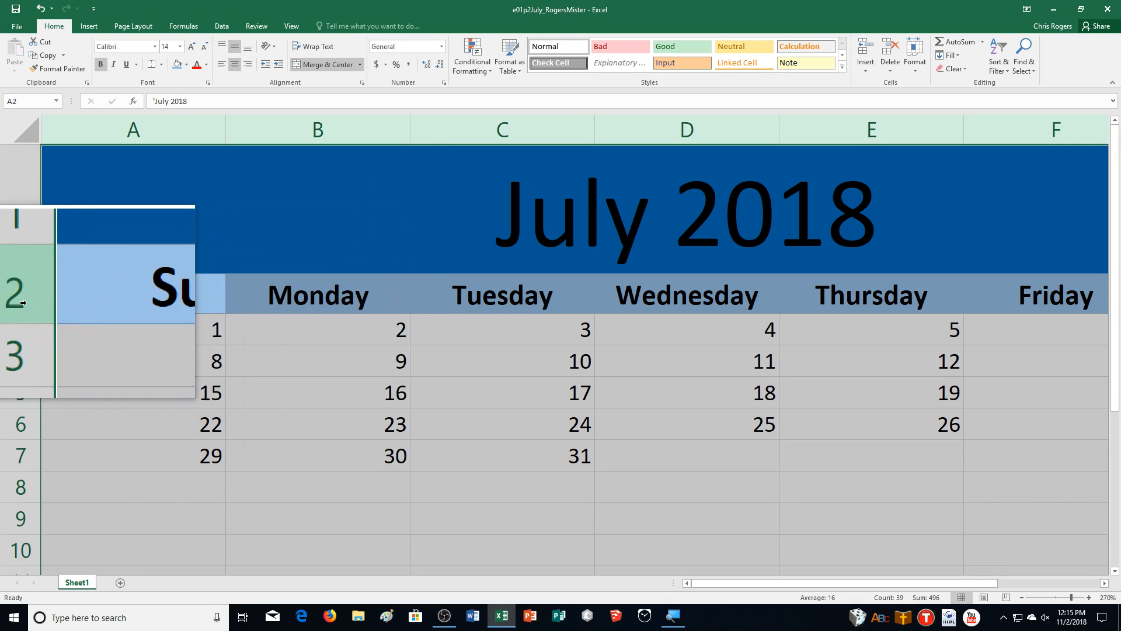
Step: Set the height of row 2, containing the weekday headings, to 54
{"action": "left_click", "coordinate": [23, 303]}
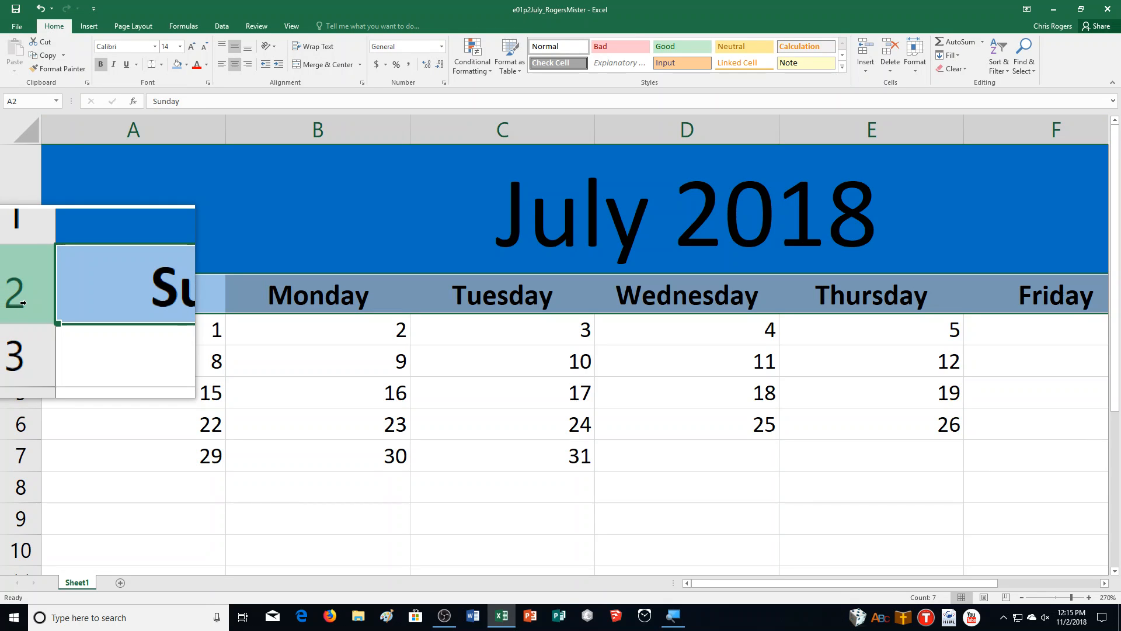
{"action": "left_click", "coordinate": [924, 64]}
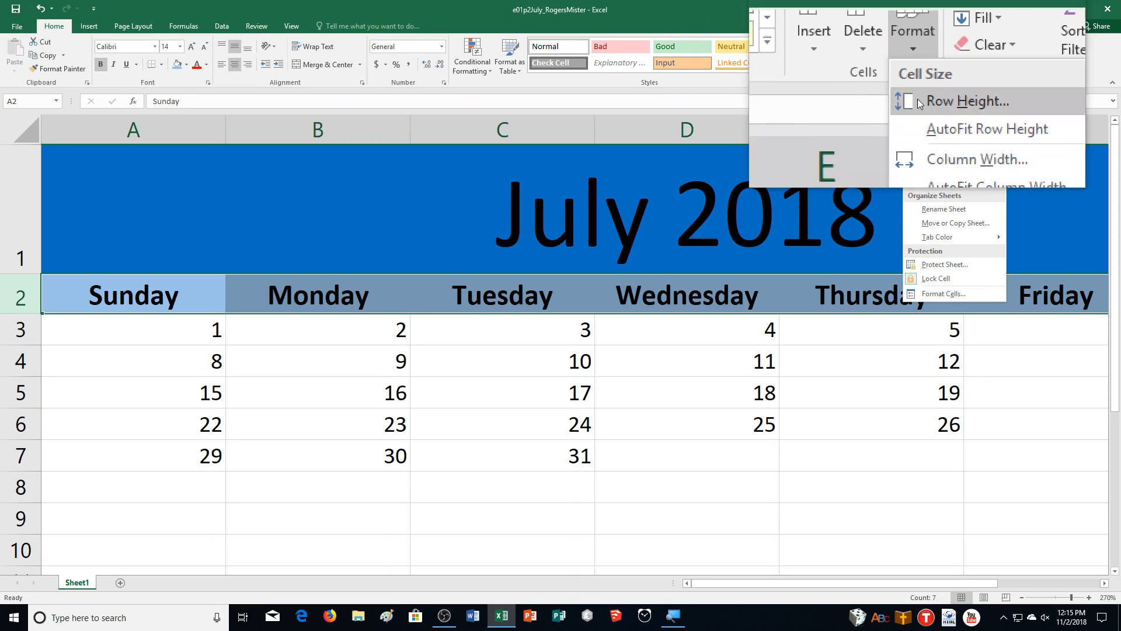
{"action": "left_click", "coordinate": [918, 108]}
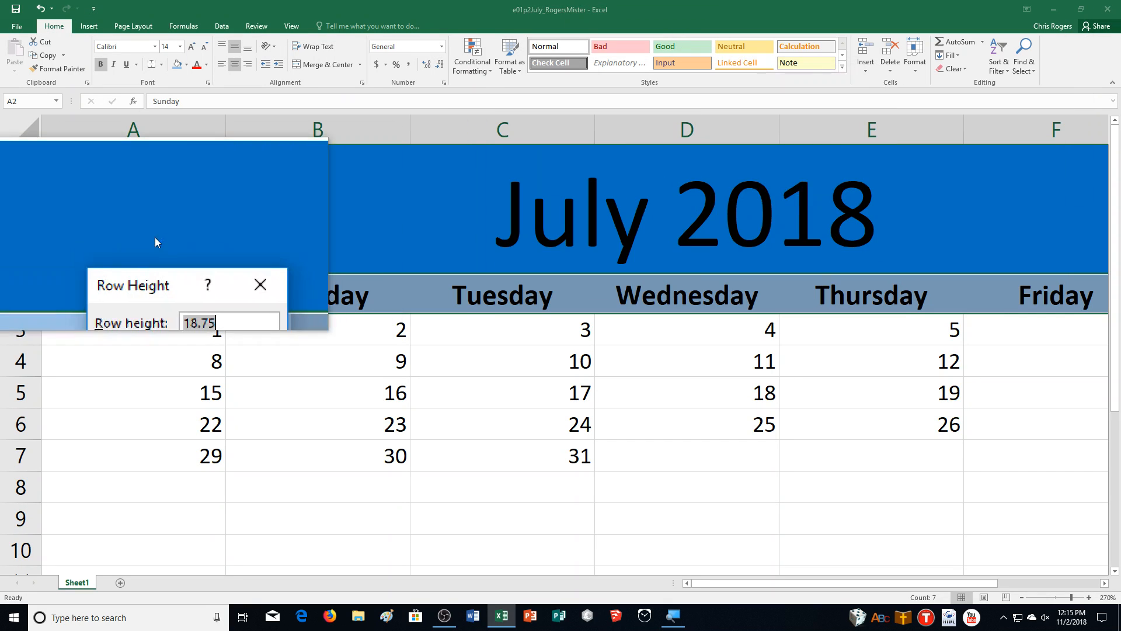
{"action": "type", "text": "54"}
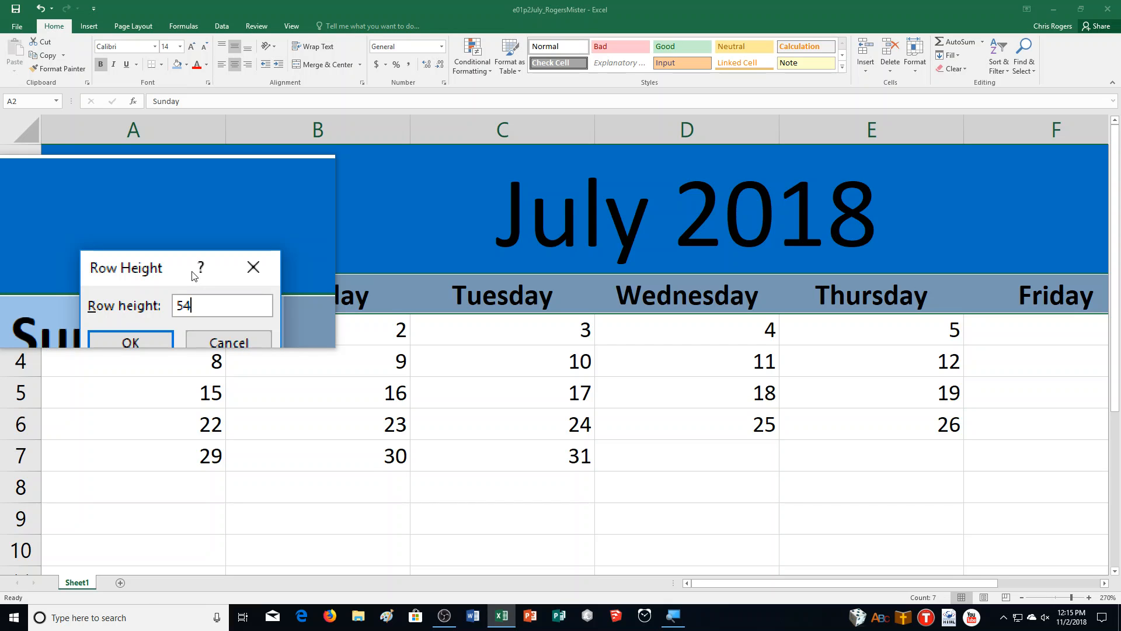
{"action": "key", "text": "Return"}
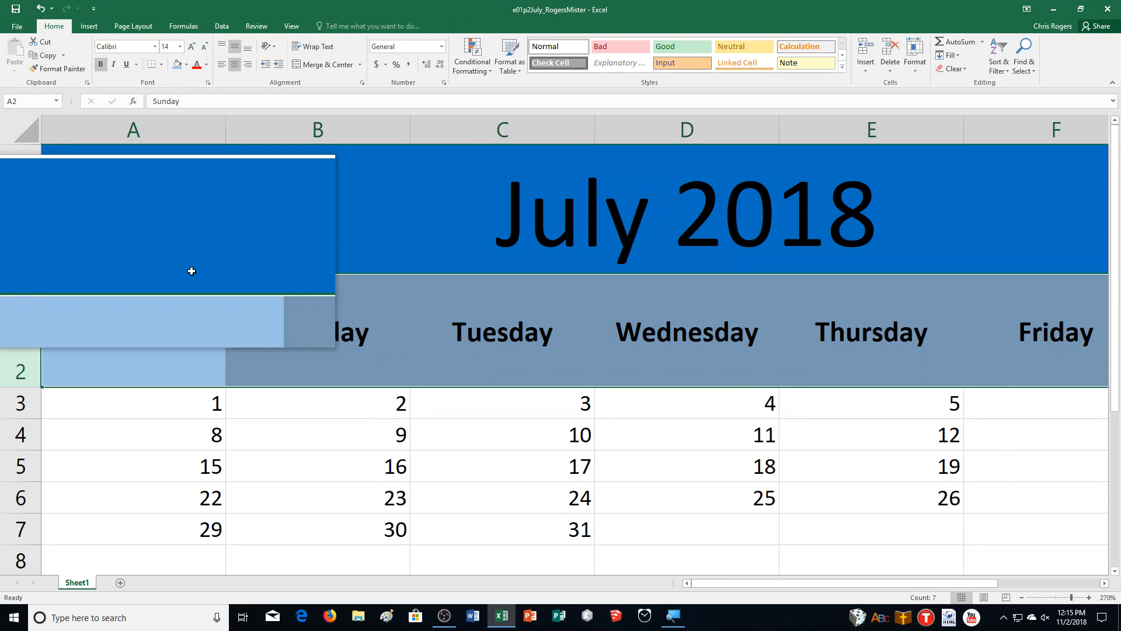
Step: Set the height of rows 3 through 7, containing the day numbers, to 80
{"action": "left_click", "coordinate": [20, 402]}
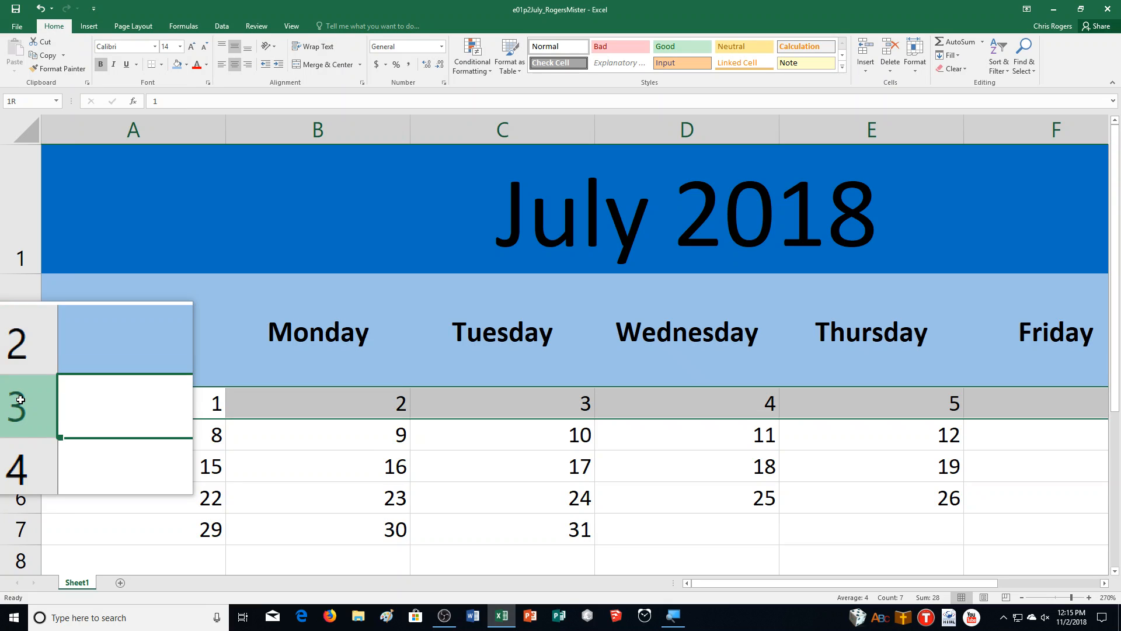
{"action": "left_click_drag", "start_coordinate": [20, 402], "coordinate": [73, 523]}
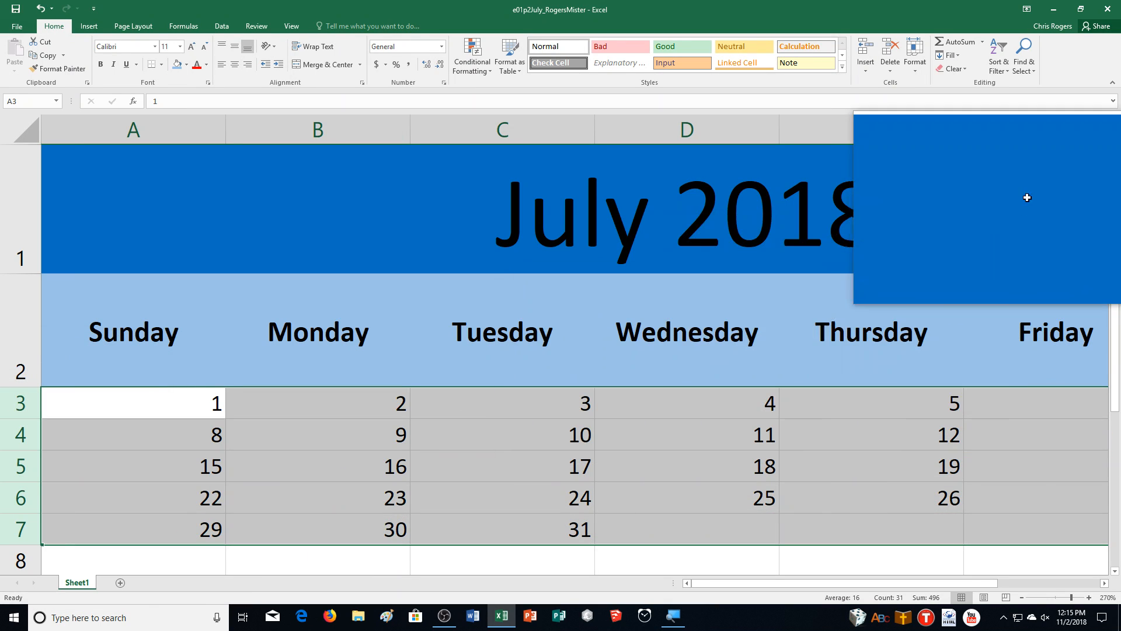
{"action": "left_click", "coordinate": [915, 65]}
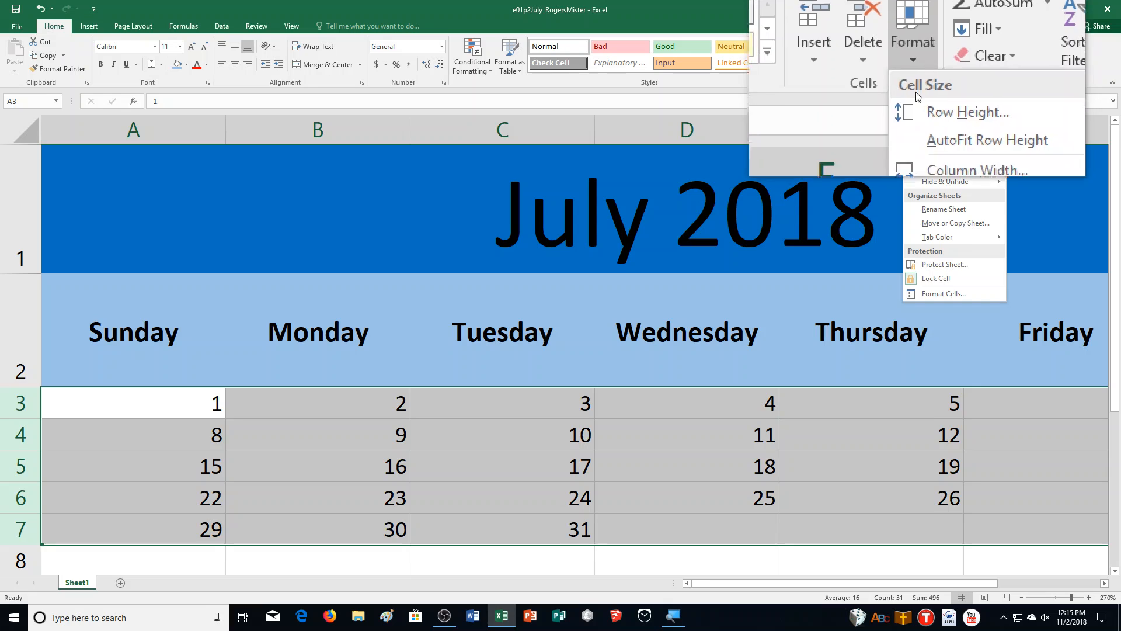
{"action": "left_click", "coordinate": [930, 99]}
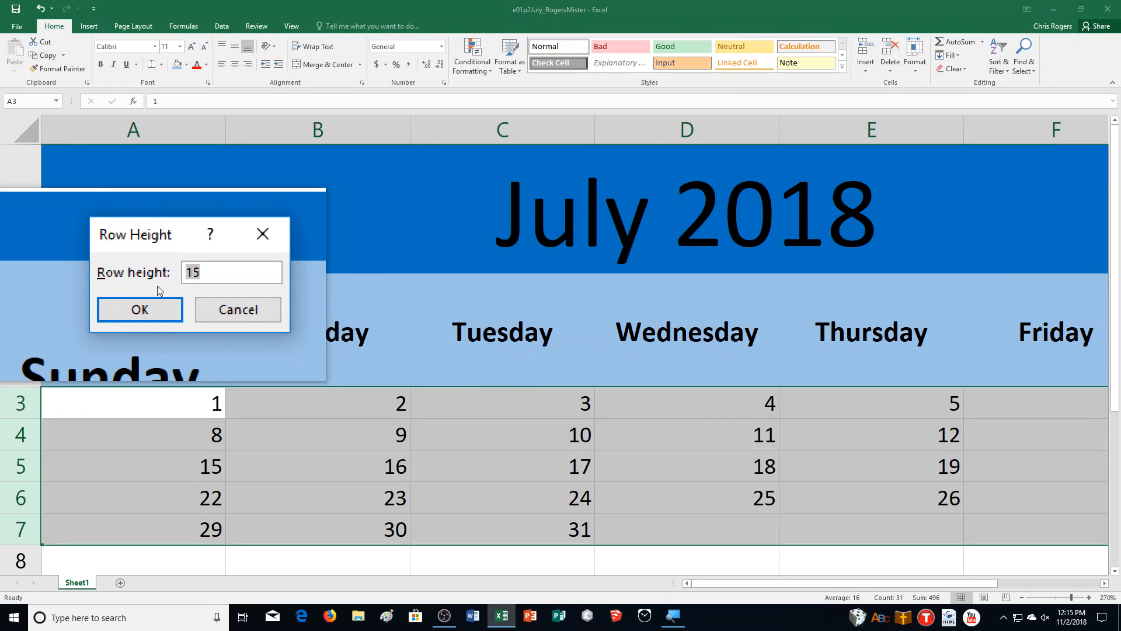
{"action": "type", "text": "80"}
{"action": "key", "text": "Return"}
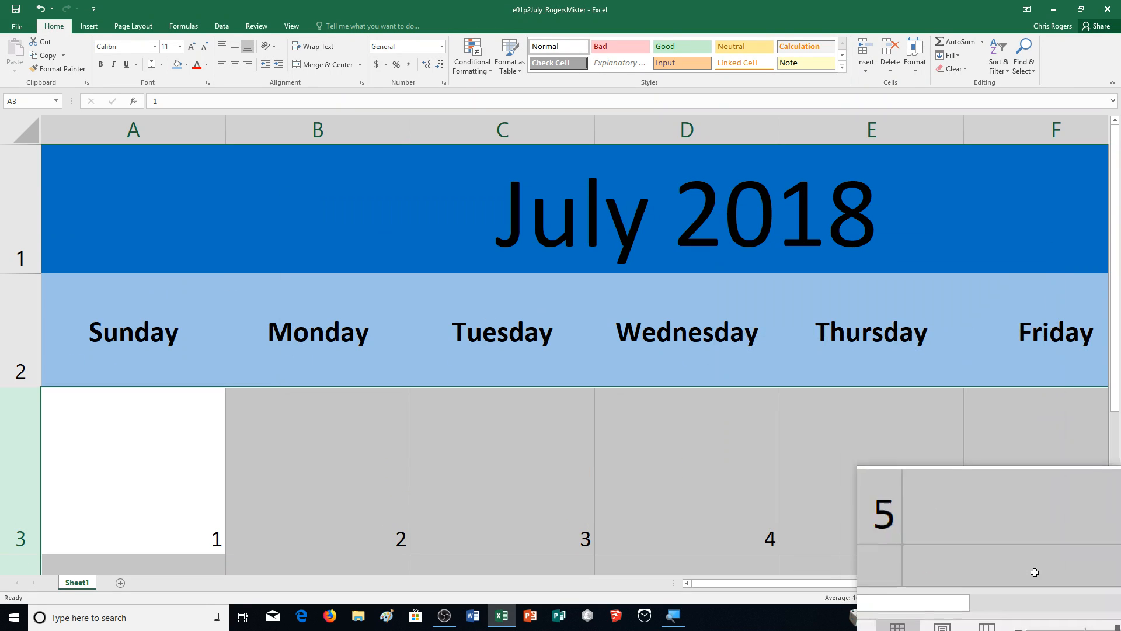
Step: Zoom the worksheet out to 110% to examine the whole calendar layout
{"action": "left_click", "coordinate": [1021, 595]}
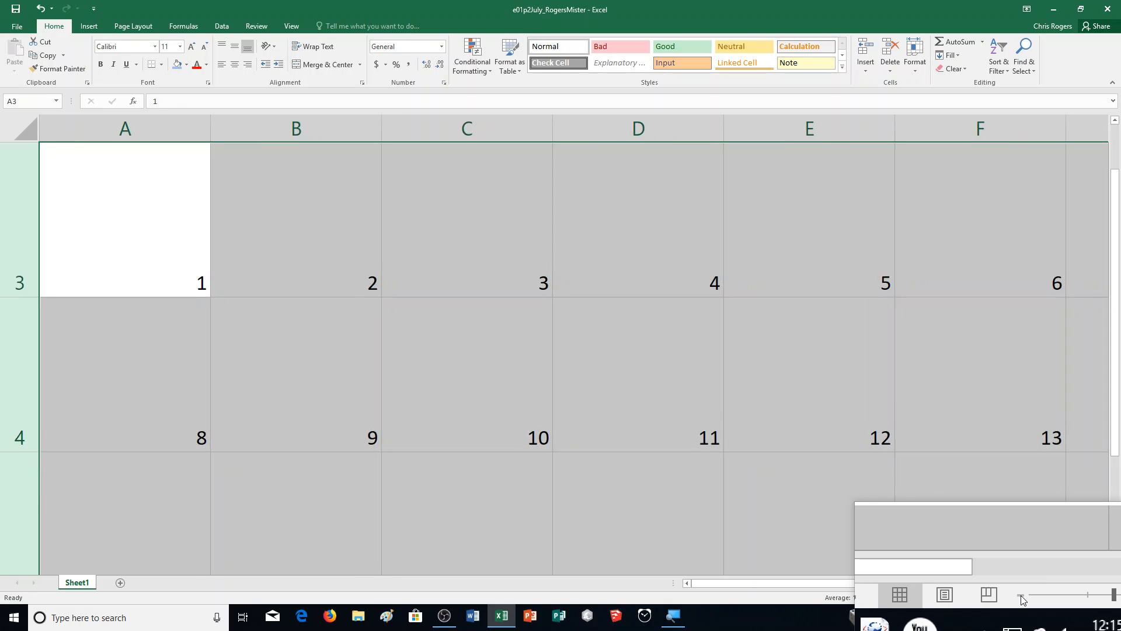
{"action": "left_click", "coordinate": [1021, 594]}
{"action": "left_click", "coordinate": [1021, 595]}
{"action": "left_click", "coordinate": [1021, 594]}
{"action": "left_click", "coordinate": [1021, 595]}
{"action": "left_click", "coordinate": [1020, 594]}
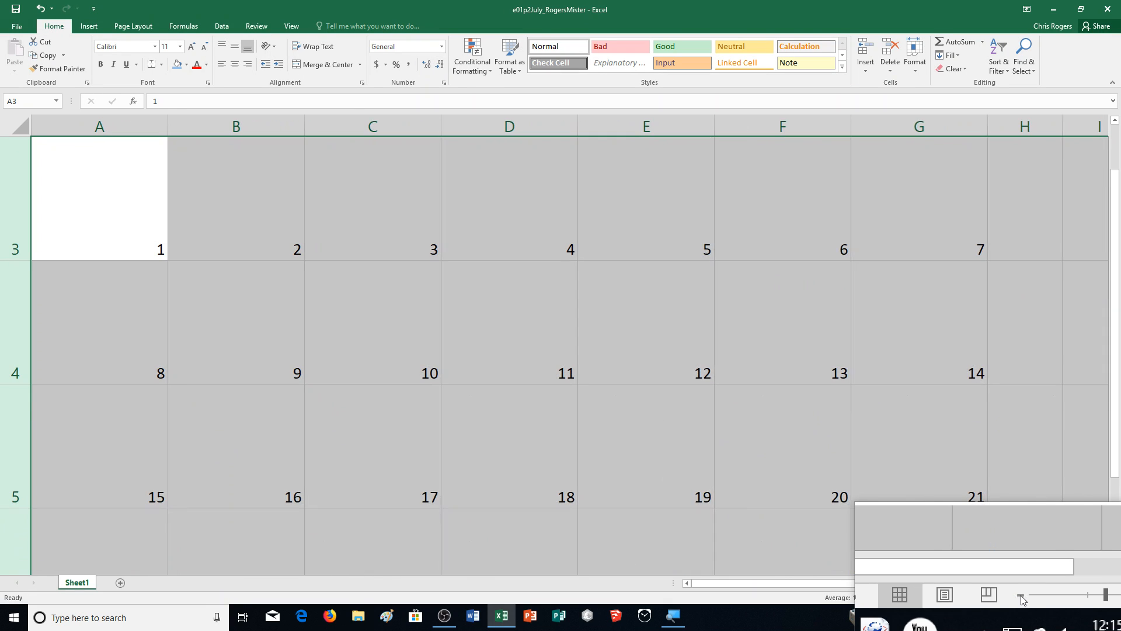
{"action": "left_click", "coordinate": [1020, 594]}
{"action": "left_click", "coordinate": [1021, 595]}
{"action": "left_click", "coordinate": [1021, 594]}
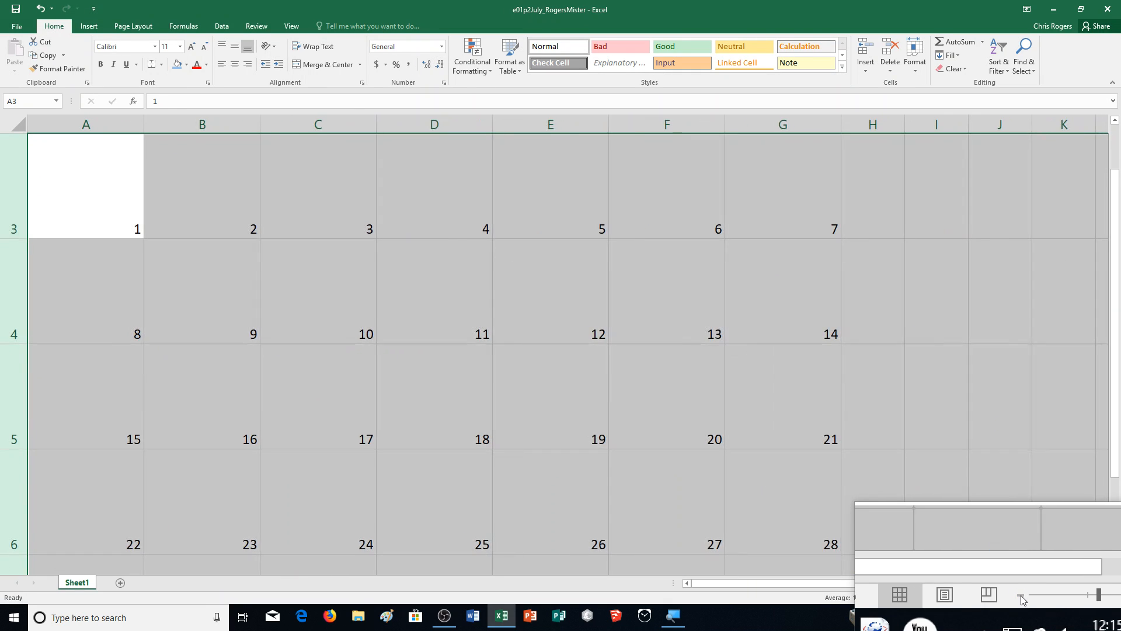
{"action": "left_click", "coordinate": [1021, 595]}
{"action": "left_click", "coordinate": [1021, 594]}
{"action": "left_click", "coordinate": [1021, 594]}
{"action": "left_click", "coordinate": [1021, 594]}
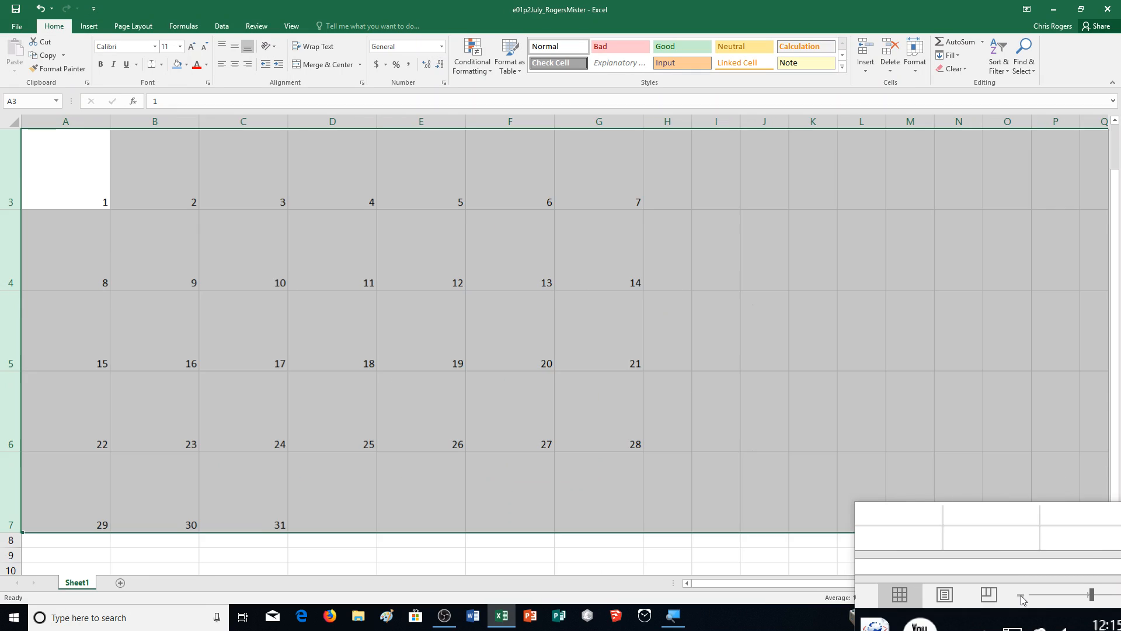
{"action": "left_click", "coordinate": [1020, 595]}
{"action": "left_click", "coordinate": [1021, 594]}
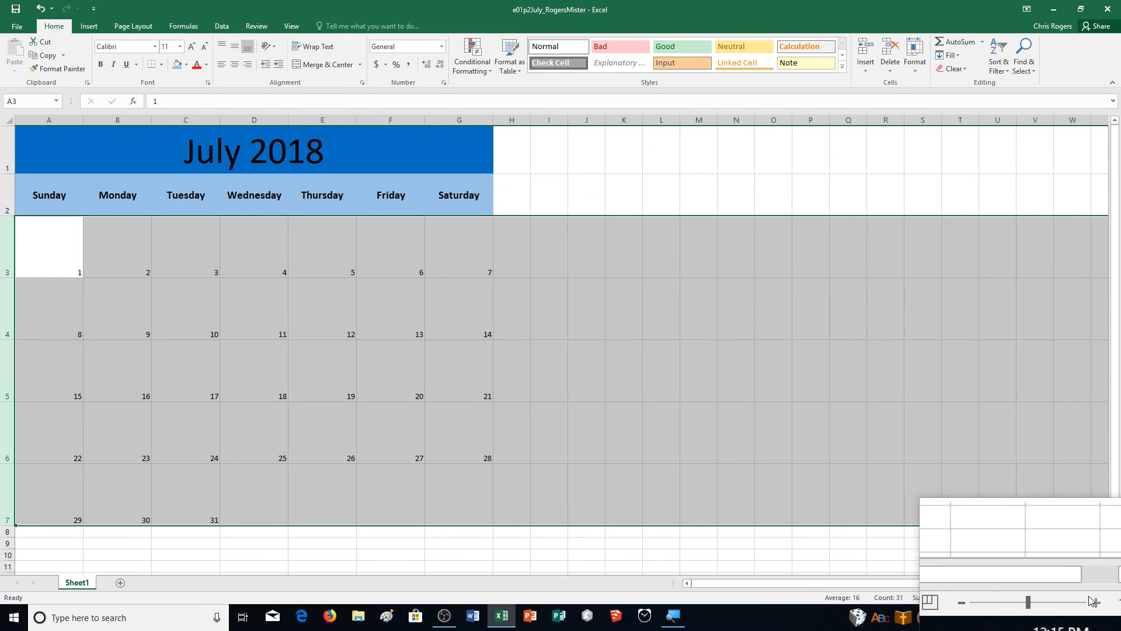
{"action": "left_click", "coordinate": [1089, 597]}
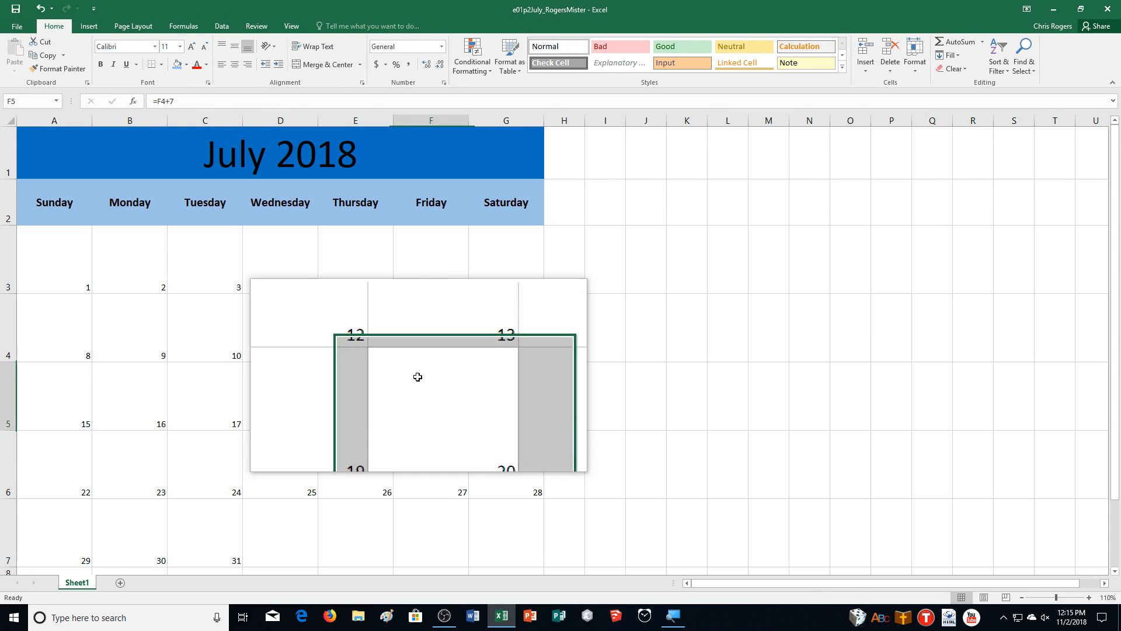
{"action": "left_click", "coordinate": [415, 378]}
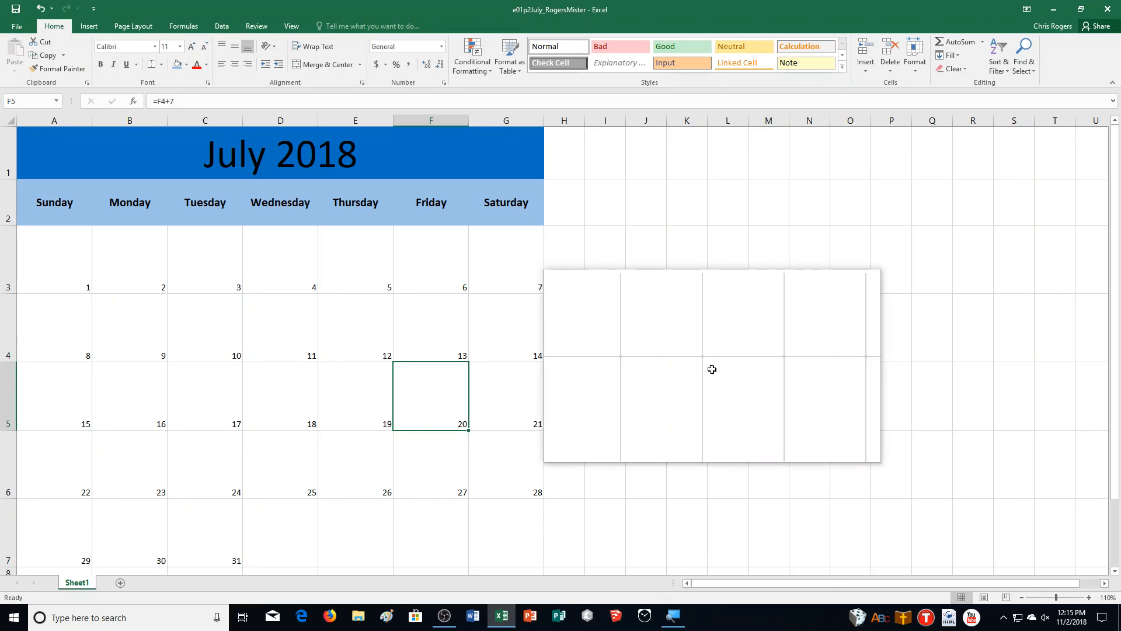
Step: Apply red outline and inside borders to the entire calendar range A1:G7
{"action": "left_click", "coordinate": [35, 162]}
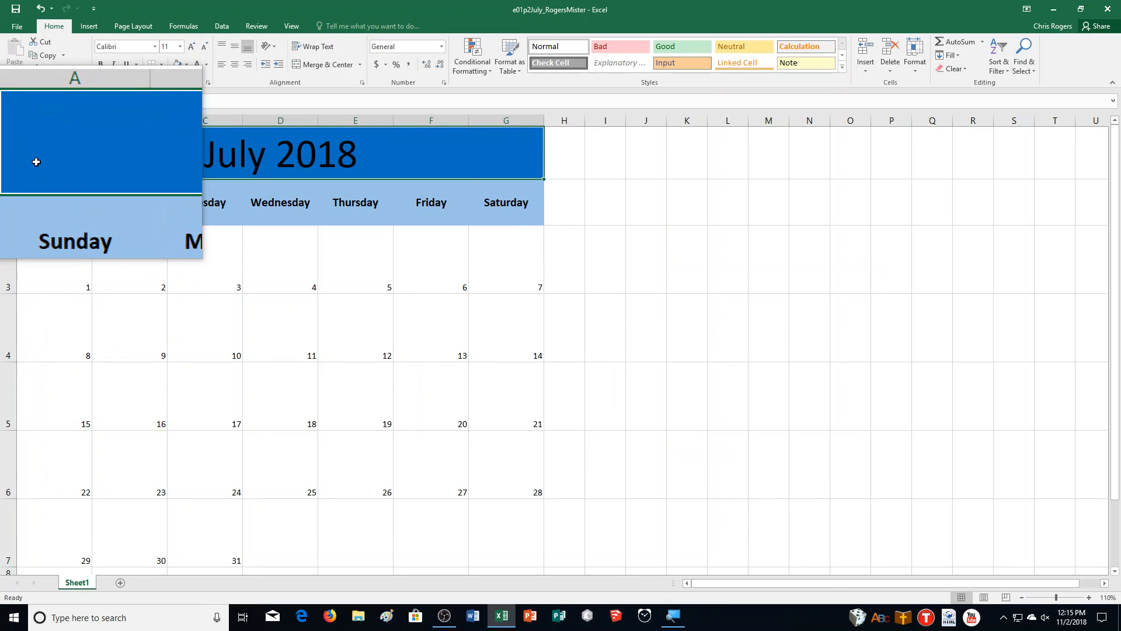
{"action": "left_click_drag", "start_coordinate": [37, 162], "coordinate": [510, 518]}
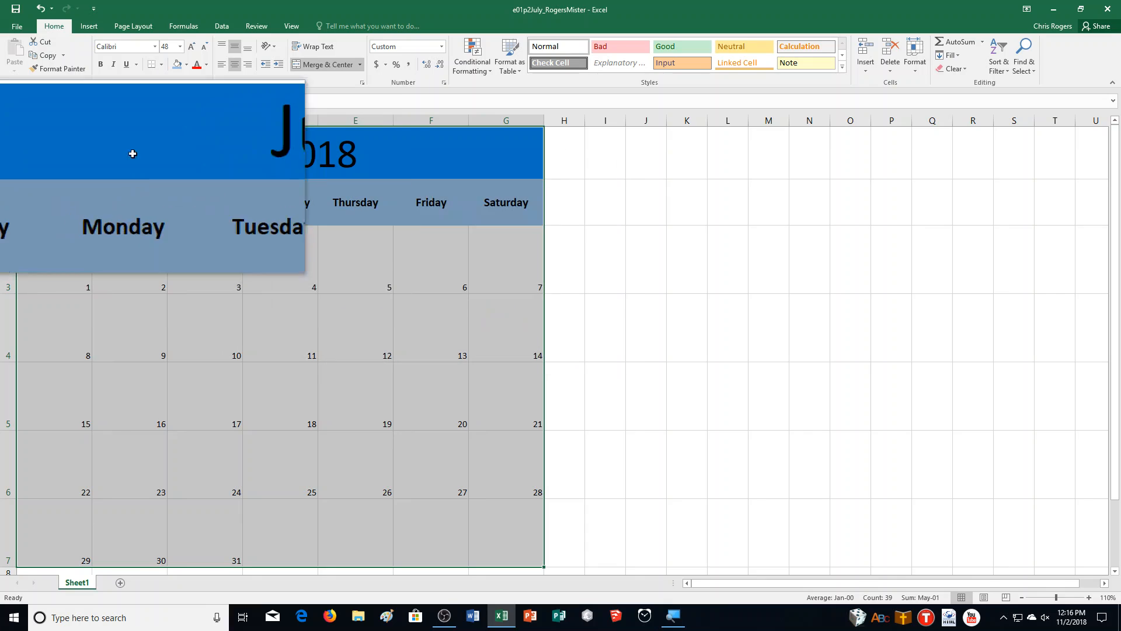
{"action": "left_click", "coordinate": [163, 65]}
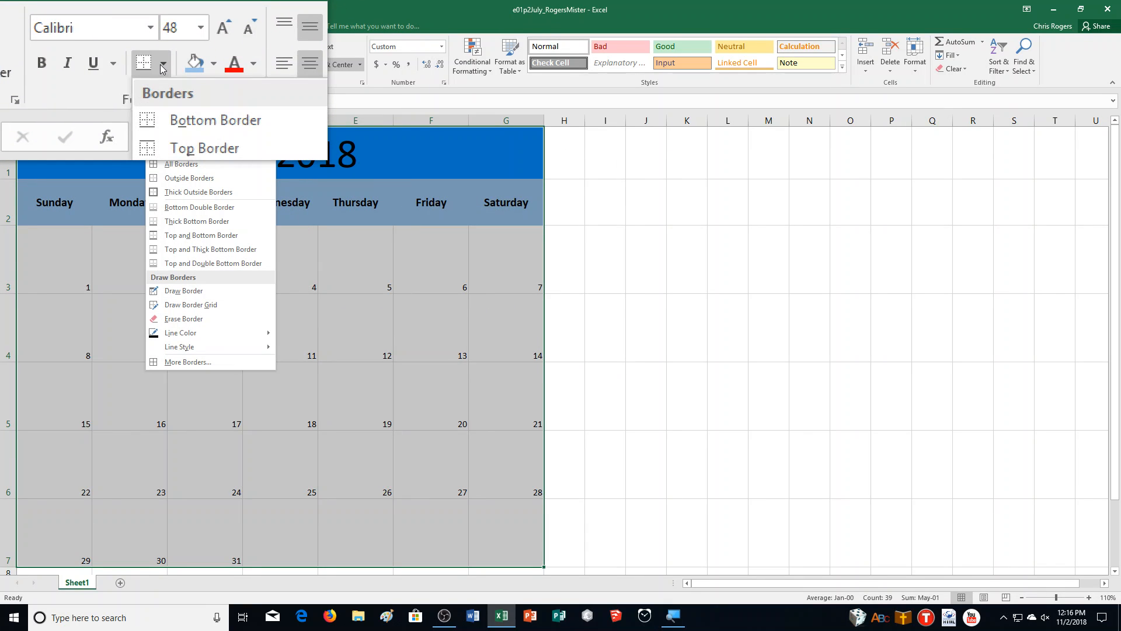
{"action": "left_click", "coordinate": [222, 360]}
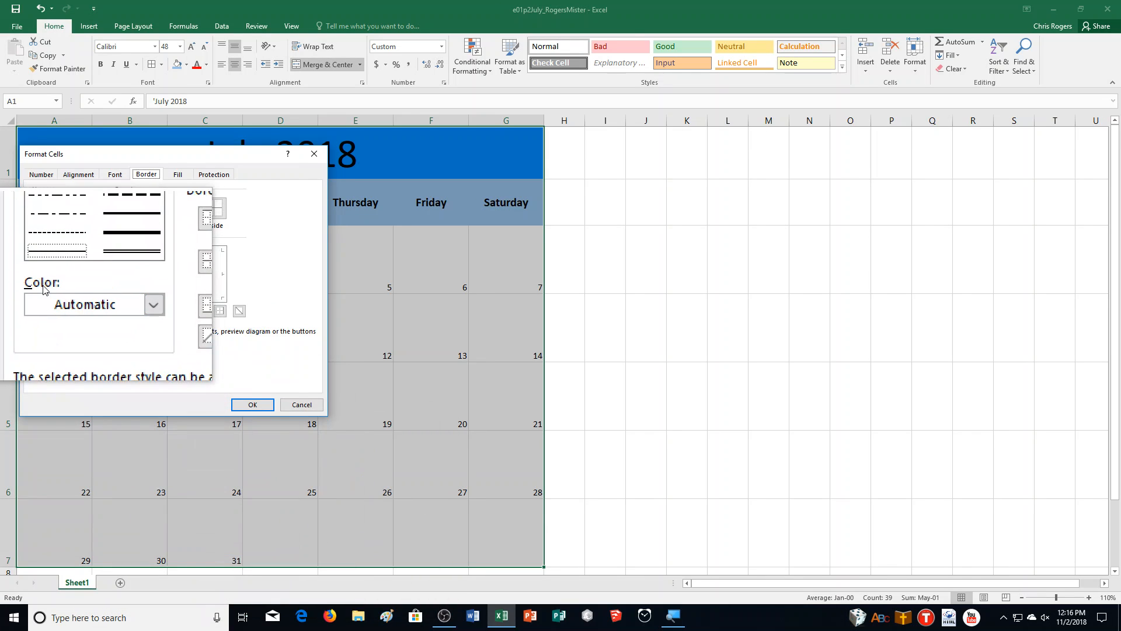
{"action": "left_click", "coordinate": [79, 300]}
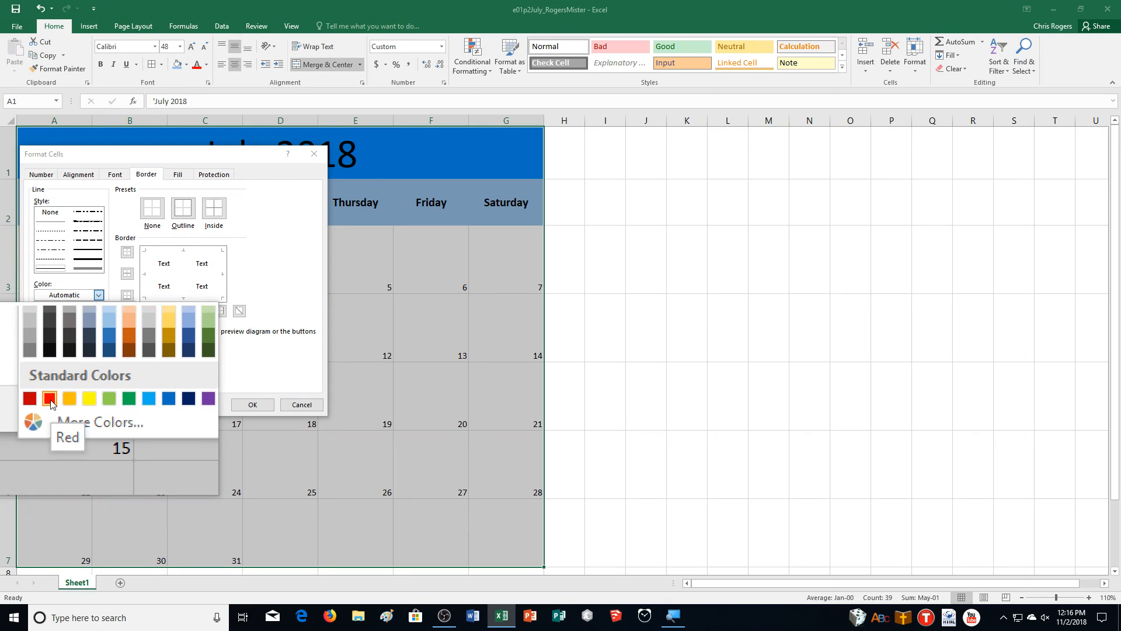
{"action": "left_click", "coordinate": [49, 399]}
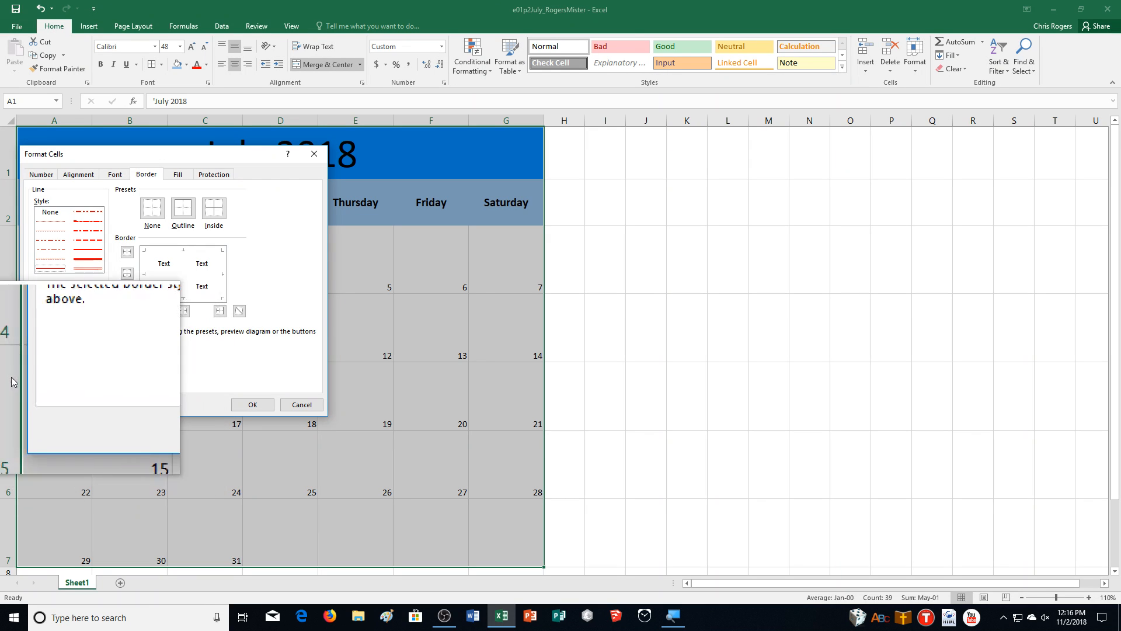
{"action": "left_click", "coordinate": [192, 211]}
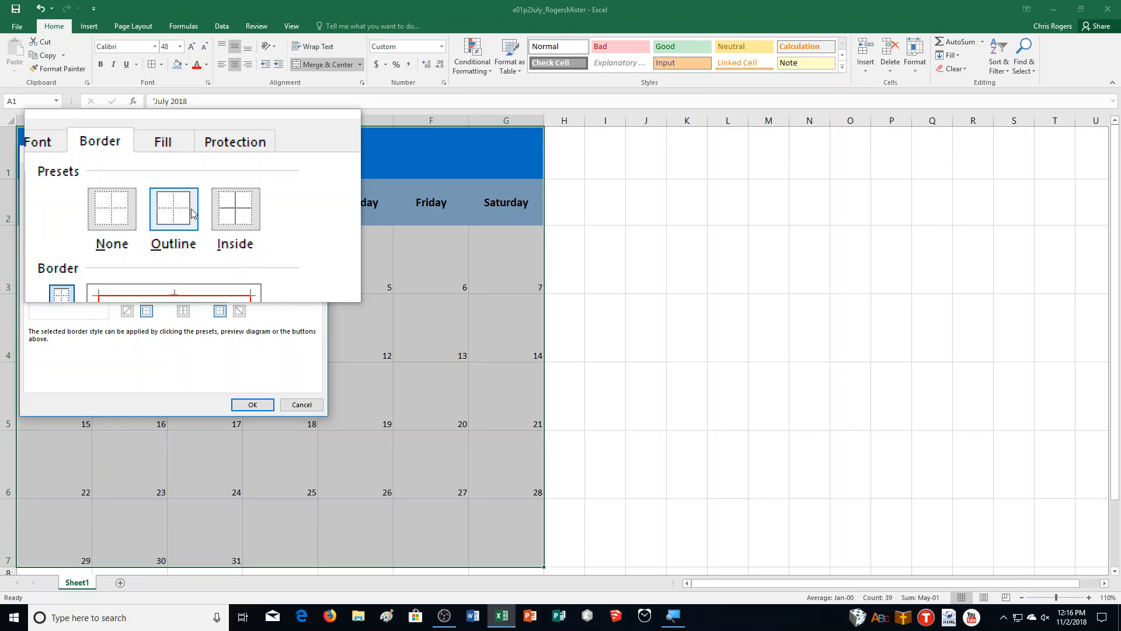
{"action": "left_click", "coordinate": [234, 211]}
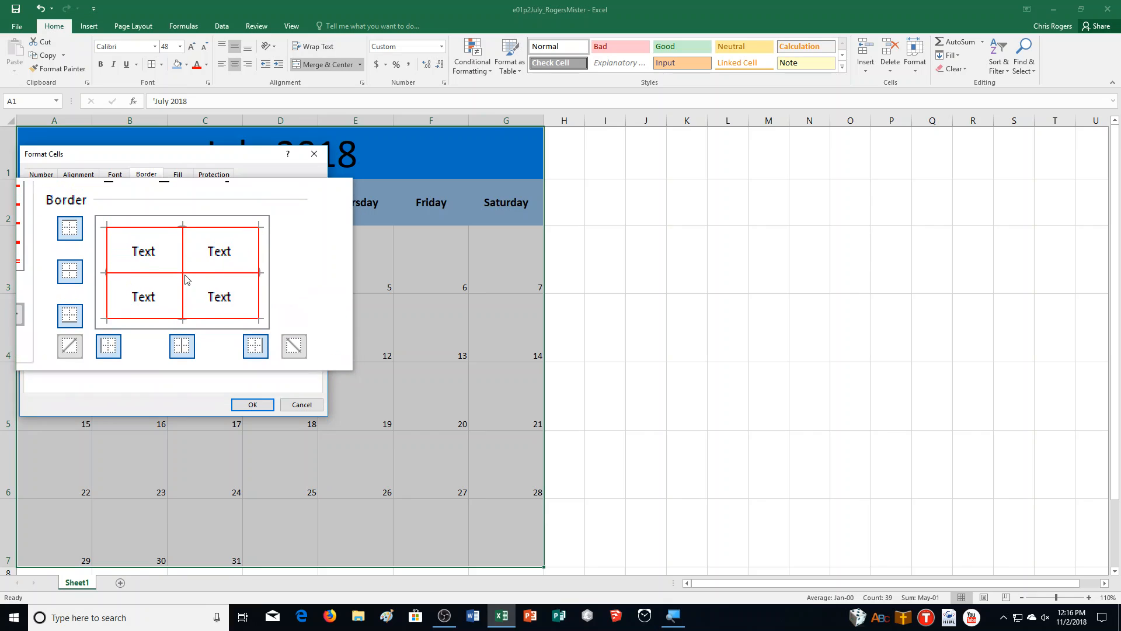
{"action": "left_click", "coordinate": [256, 409]}
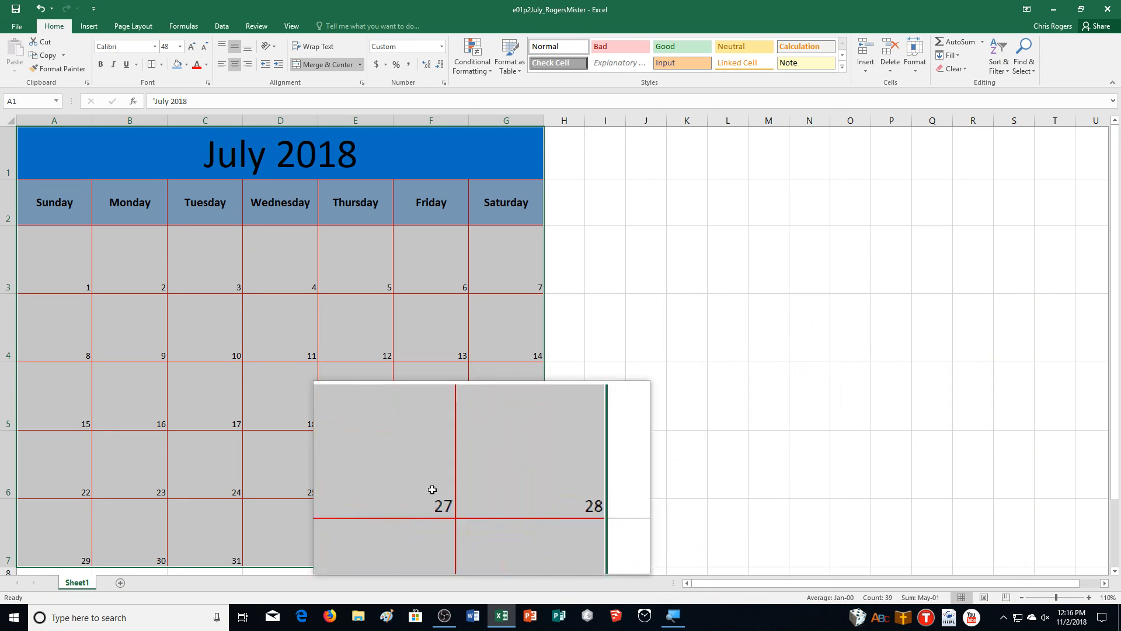
Step: Clear the formats from the empty cells D7:G7 after the last day of the month
{"action": "left_click", "coordinate": [293, 521]}
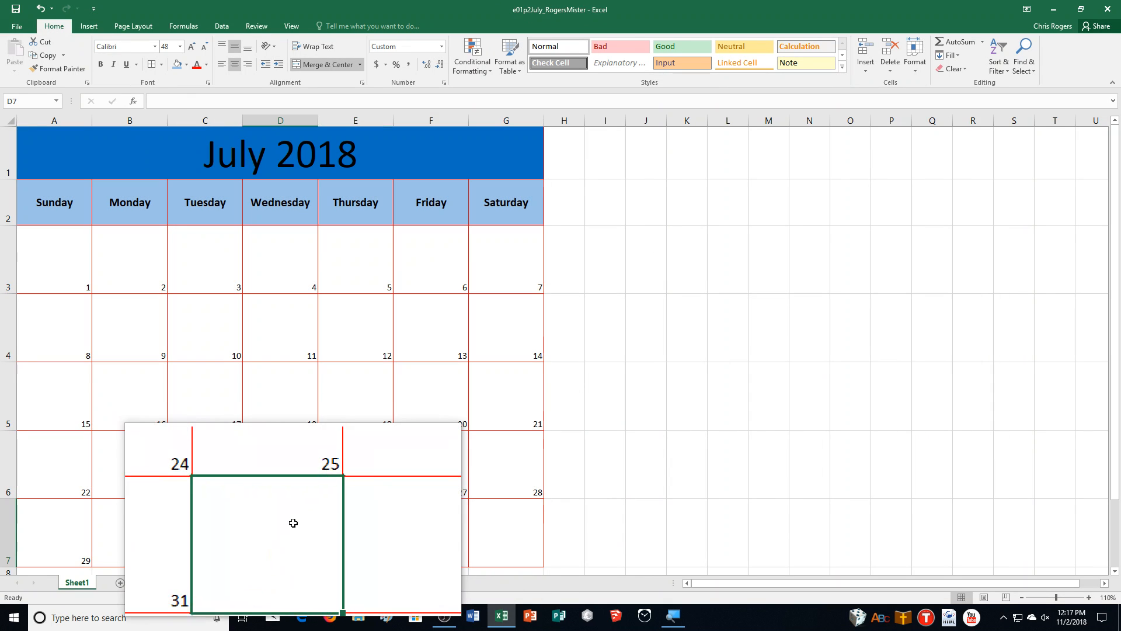
{"action": "left_click_drag", "start_coordinate": [293, 523], "coordinate": [518, 545]}
{"action": "left_click_drag", "start_coordinate": [874, 411], "coordinate": [946, 156]}
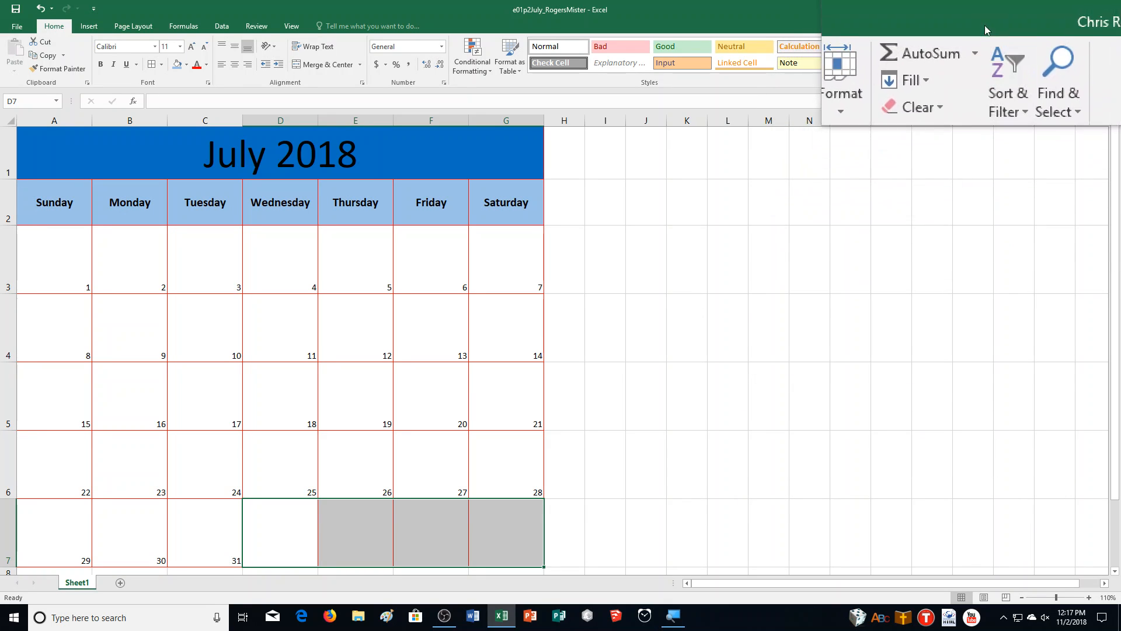
{"action": "left_click", "coordinate": [964, 73]}
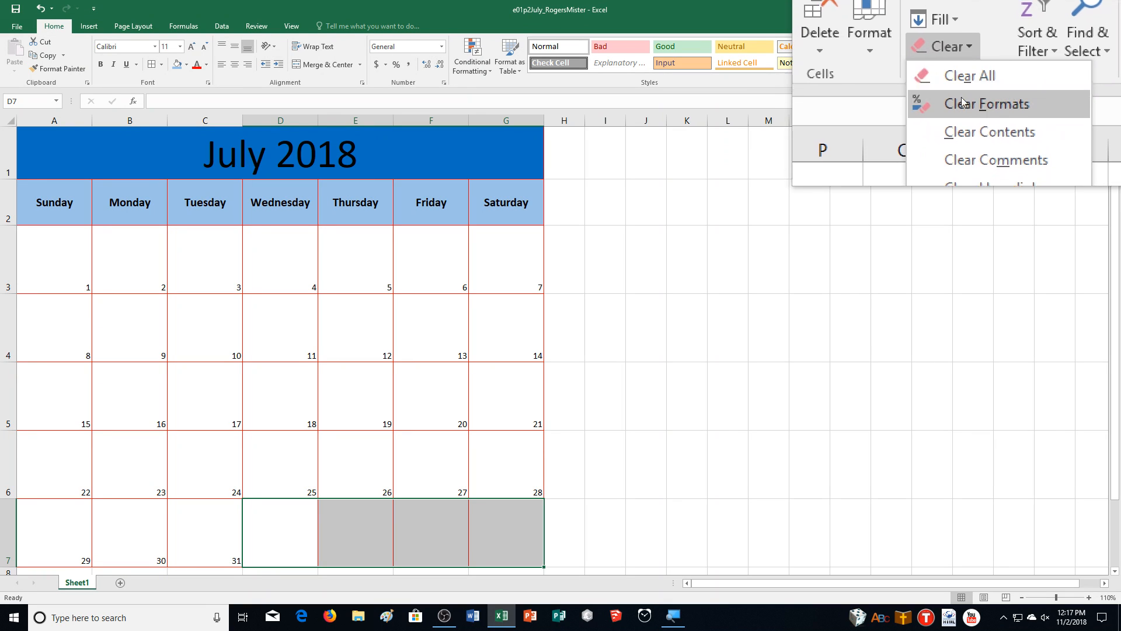
{"action": "left_click", "coordinate": [963, 86]}
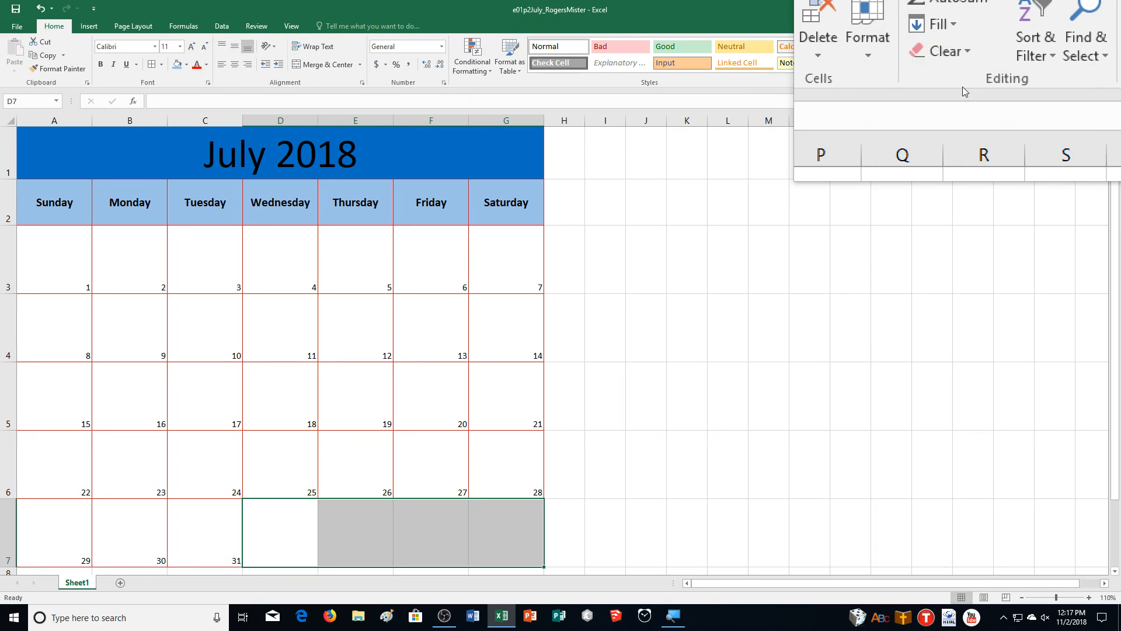
{"action": "left_click", "coordinate": [712, 422]}
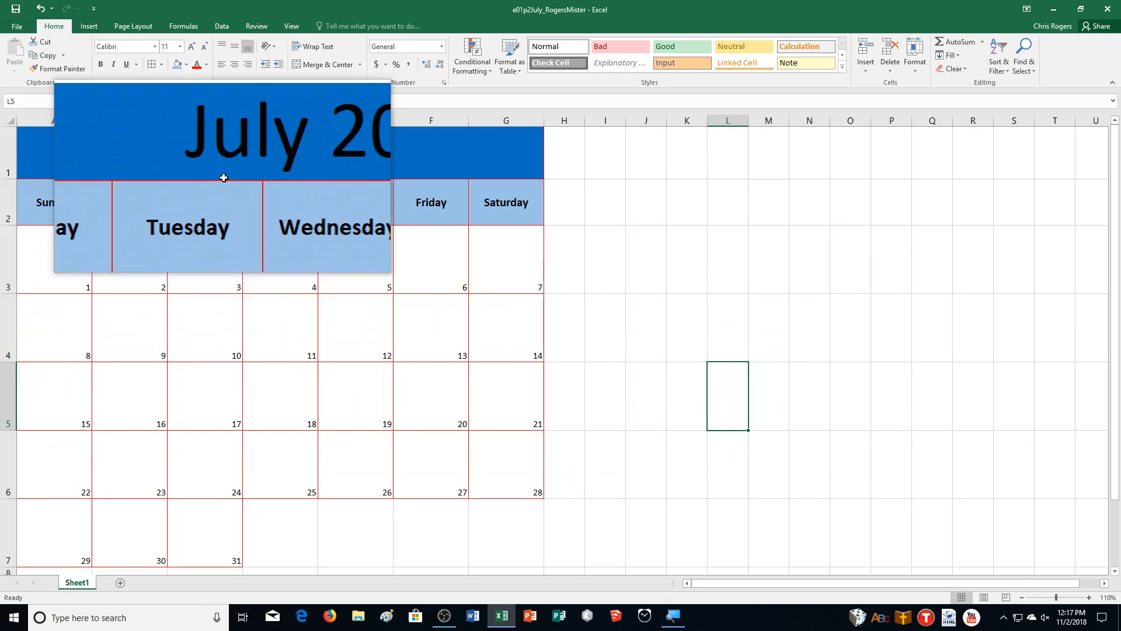
Step: Align the day numbers in A3:G7 to the top and left of their cells, and increase their indent once
{"action": "left_click", "coordinate": [47, 264]}
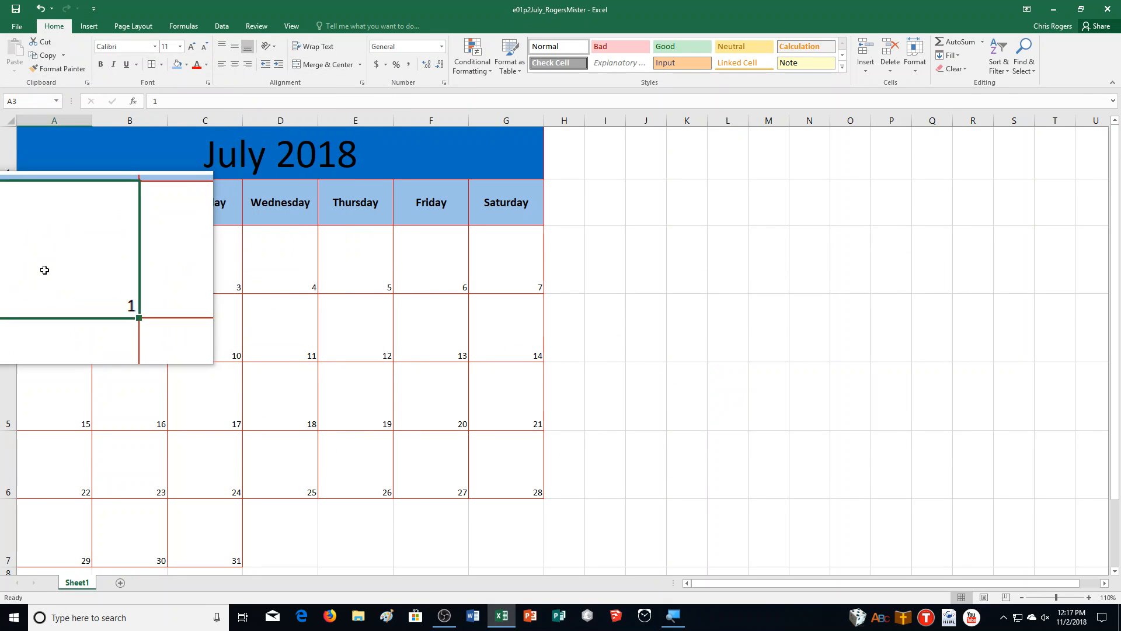
{"action": "left_click_drag", "start_coordinate": [45, 270], "coordinate": [521, 535]}
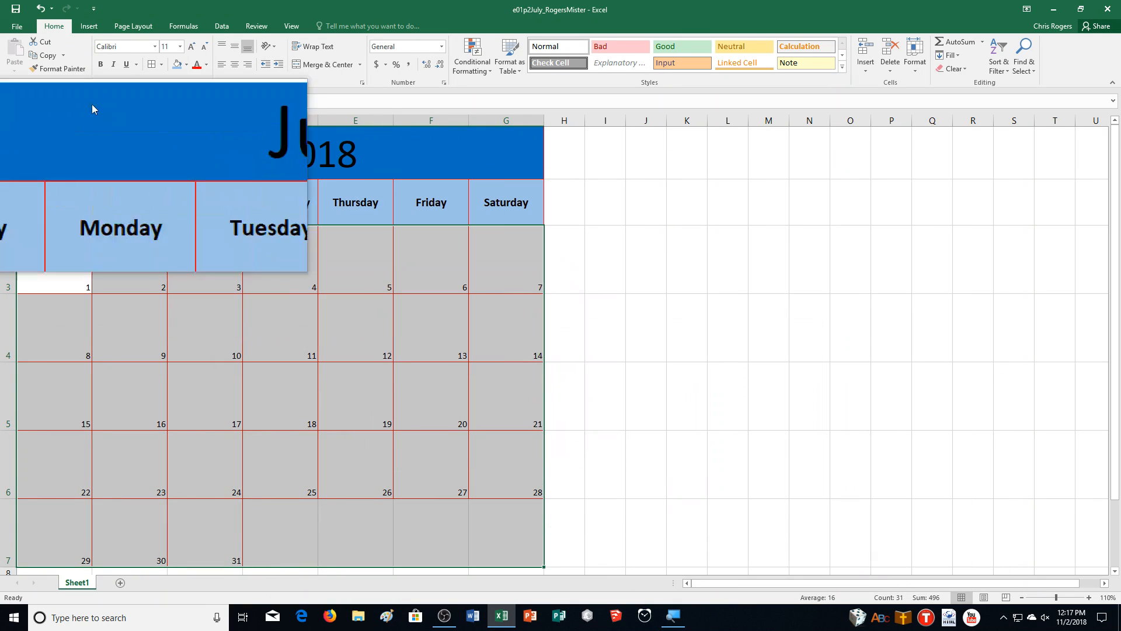
{"action": "left_click", "coordinate": [227, 48]}
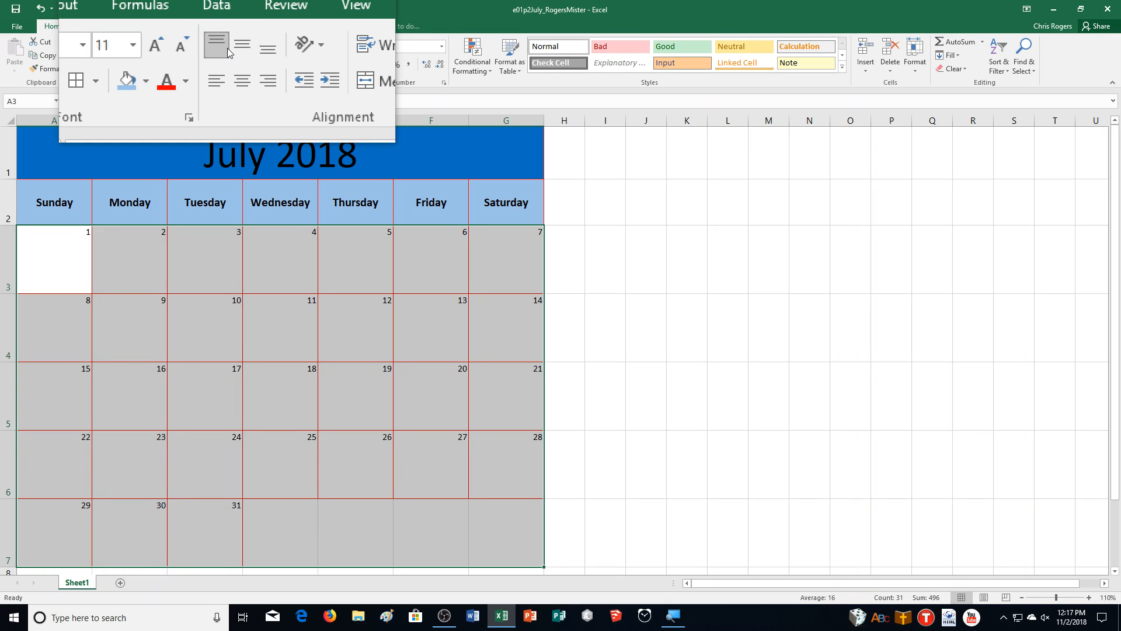
{"action": "left_click", "coordinate": [225, 71]}
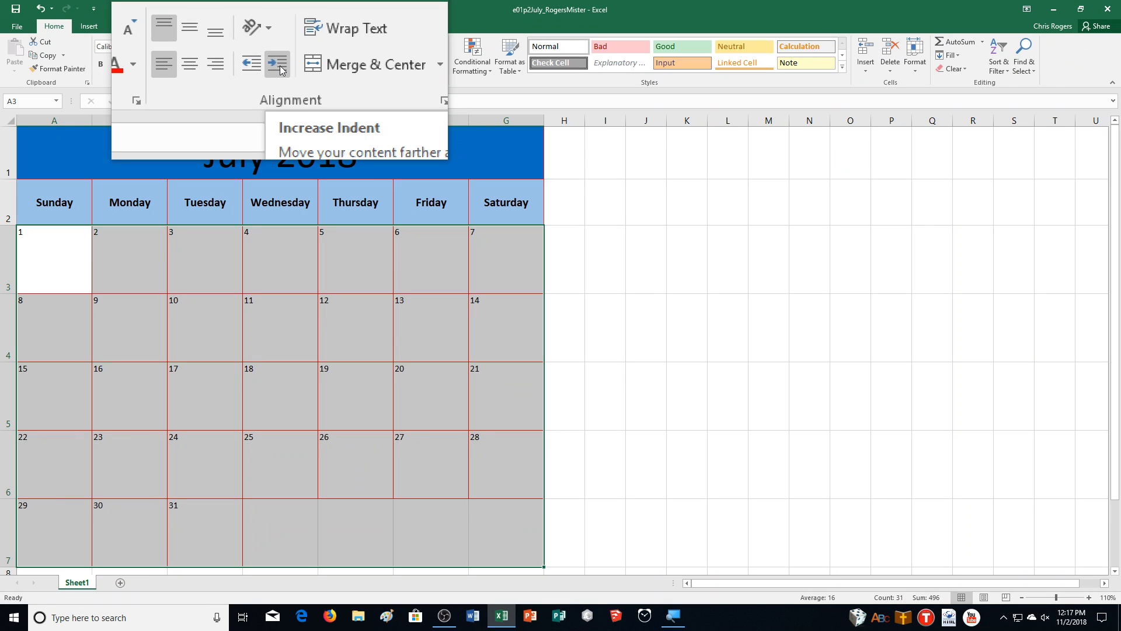
{"action": "left_click", "coordinate": [281, 70]}
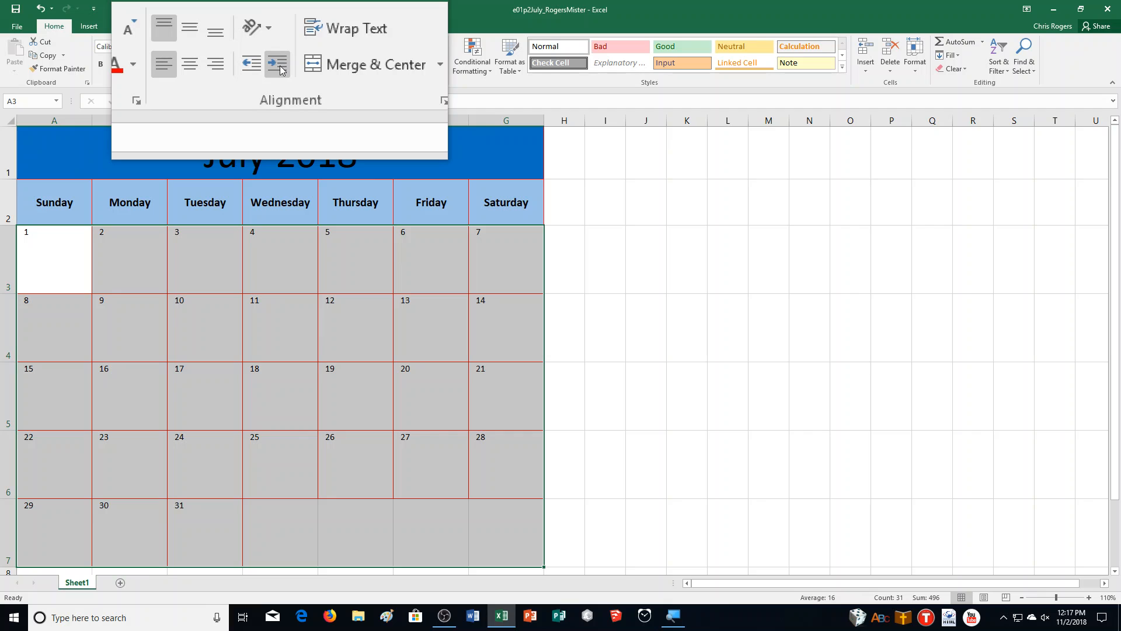
Step: Format the day numbers in A3:G7 as bold, standard blue text at font size 12
{"action": "key", "text": "ctrl+b"}
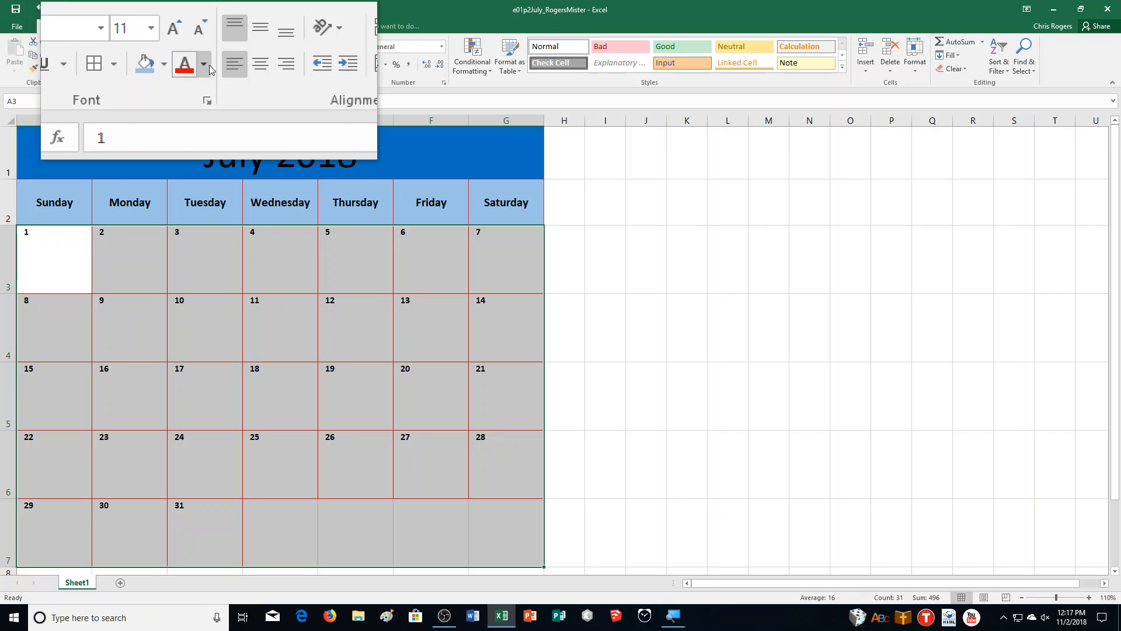
{"action": "left_click", "coordinate": [212, 69]}
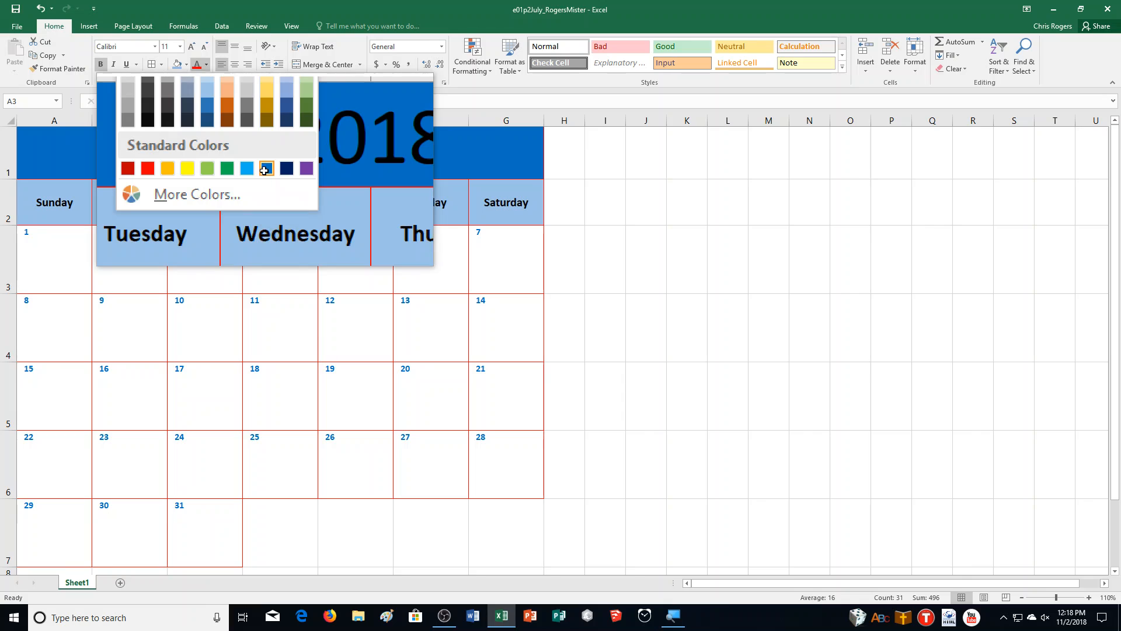
{"action": "left_click", "coordinate": [266, 171]}
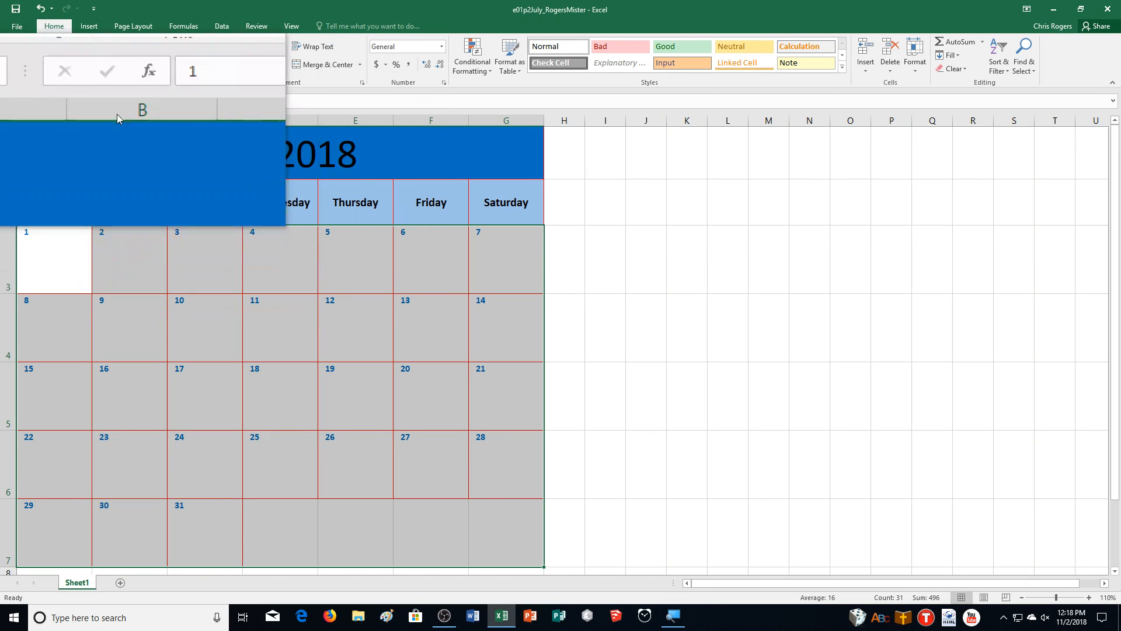
{"action": "left_click", "coordinate": [195, 44]}
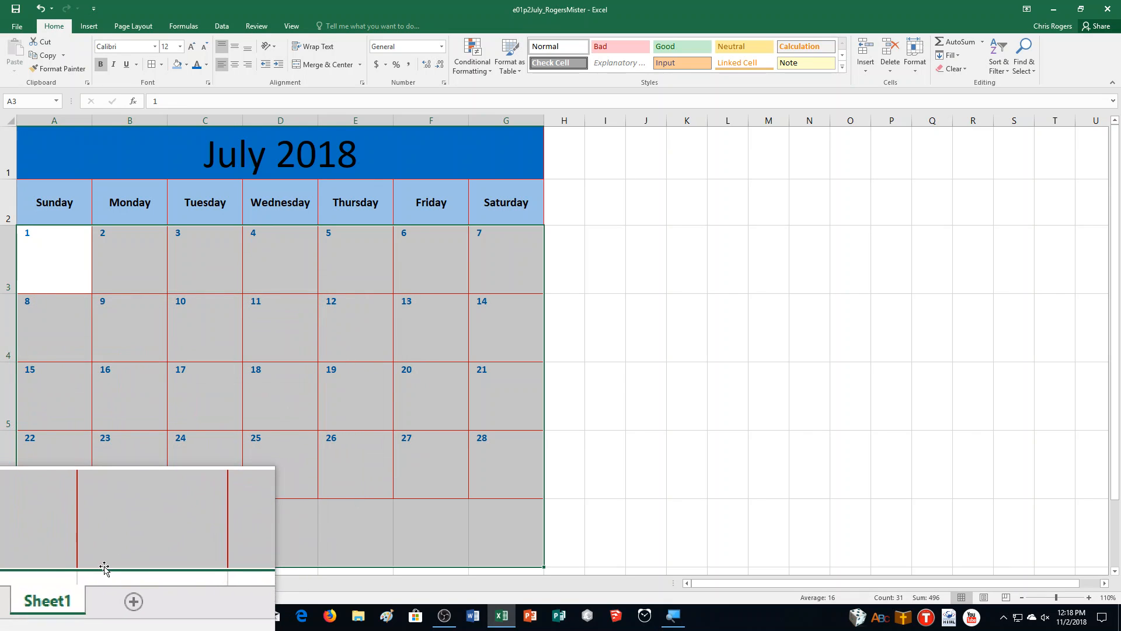
Step: Rename the worksheet Sheet1 as July and deselect the range of day numbers
{"action": "double_click", "coordinate": [77, 583]}
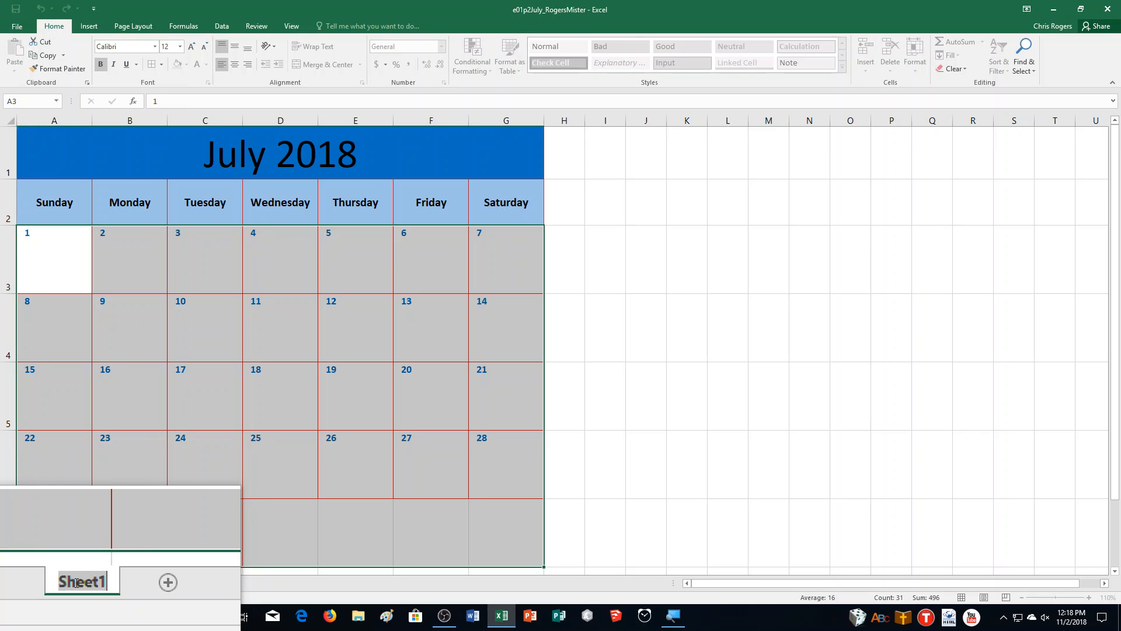
{"action": "type", "text": "July"}
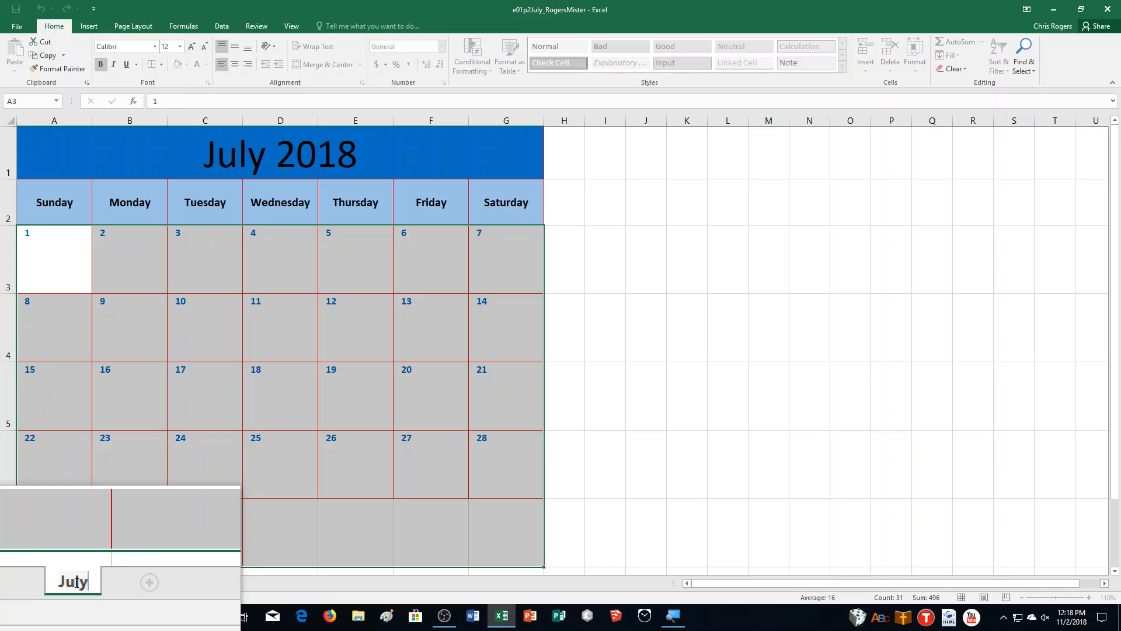
{"action": "key", "text": "Return"}
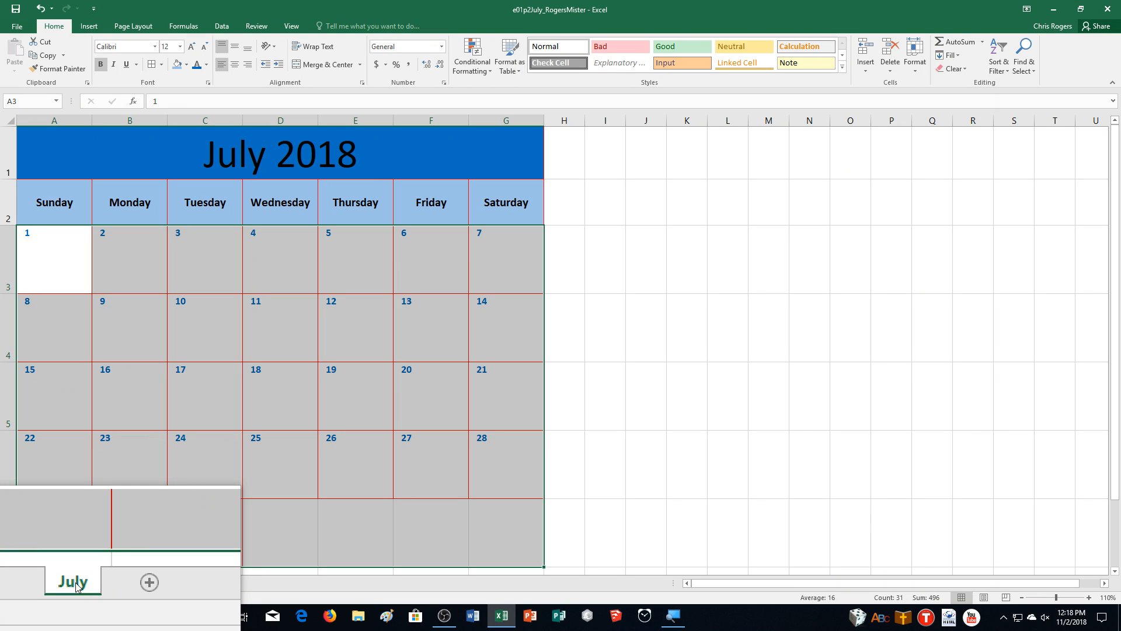
{"action": "left_click", "coordinate": [245, 410]}
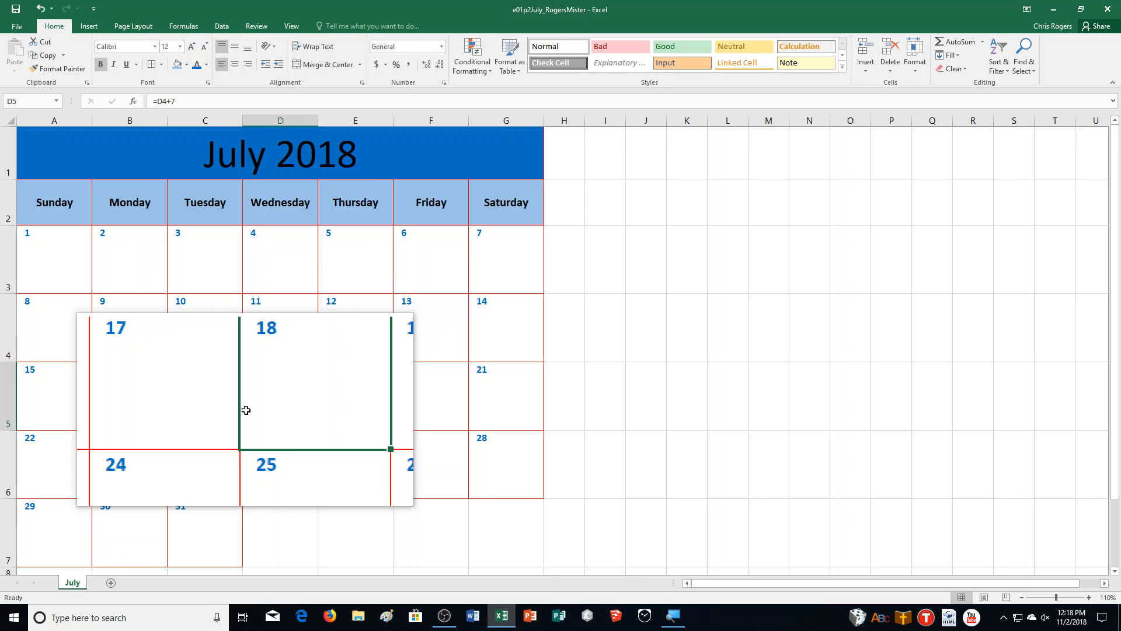
Step: Set the page orientation to landscape and center the worksheet horizontally on the page
{"action": "left_click", "coordinate": [134, 28]}
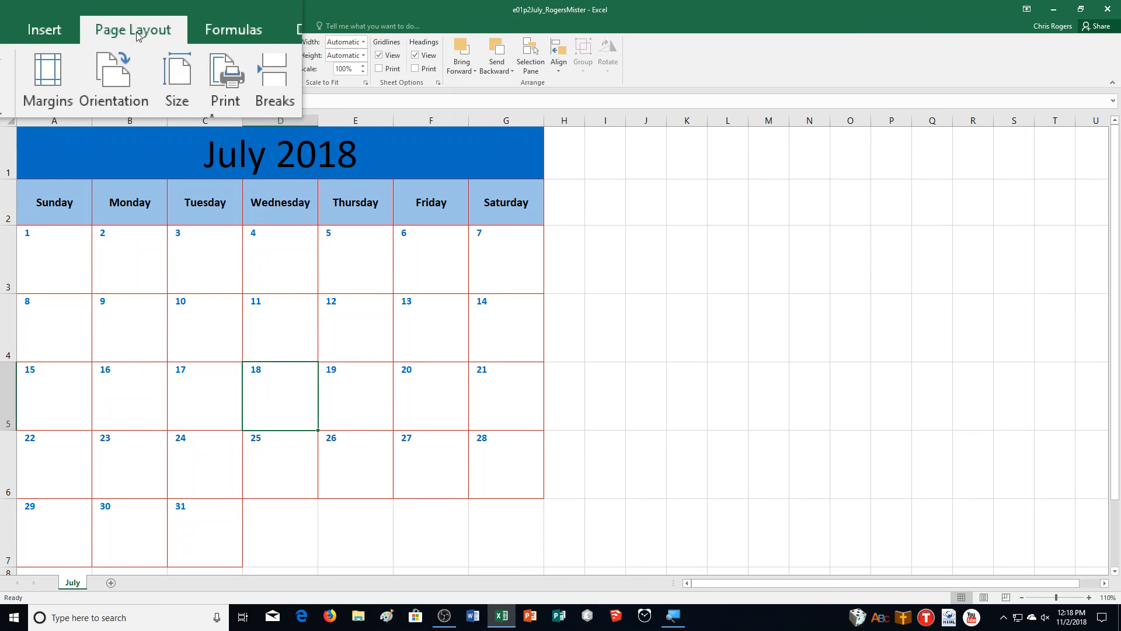
{"action": "left_click", "coordinate": [125, 64]}
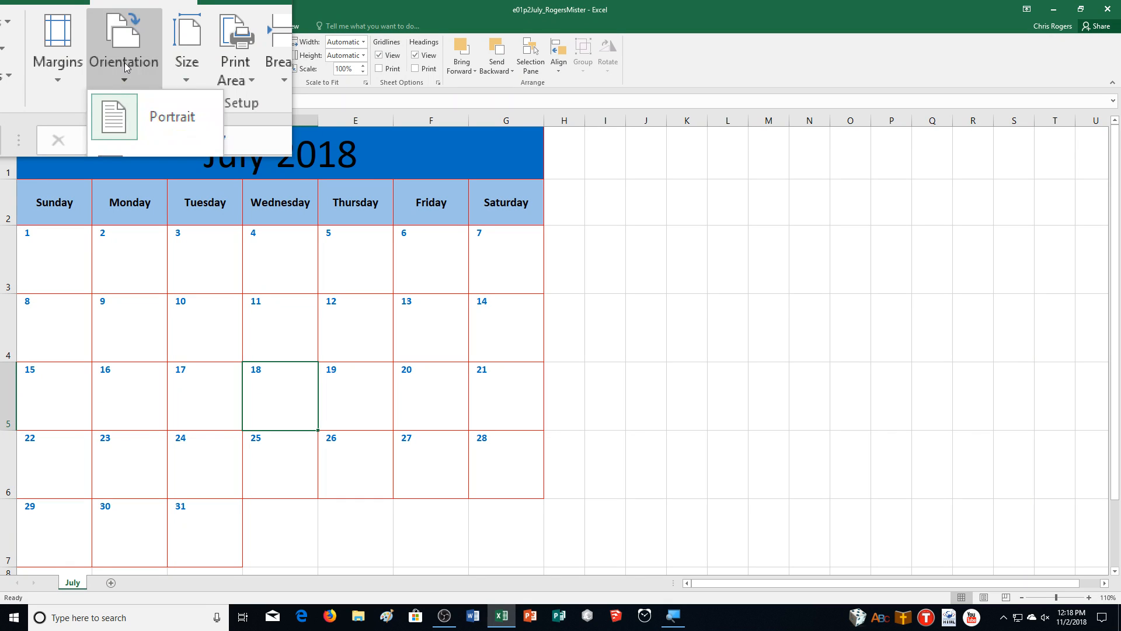
{"action": "left_click", "coordinate": [139, 120]}
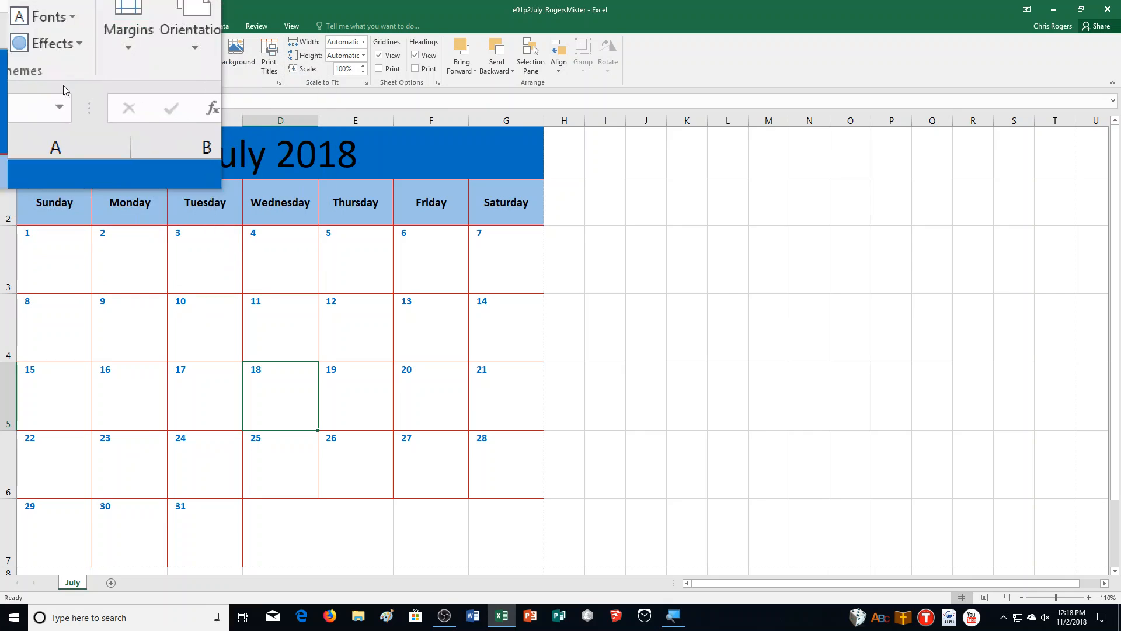
{"action": "left_click", "coordinate": [93, 55]}
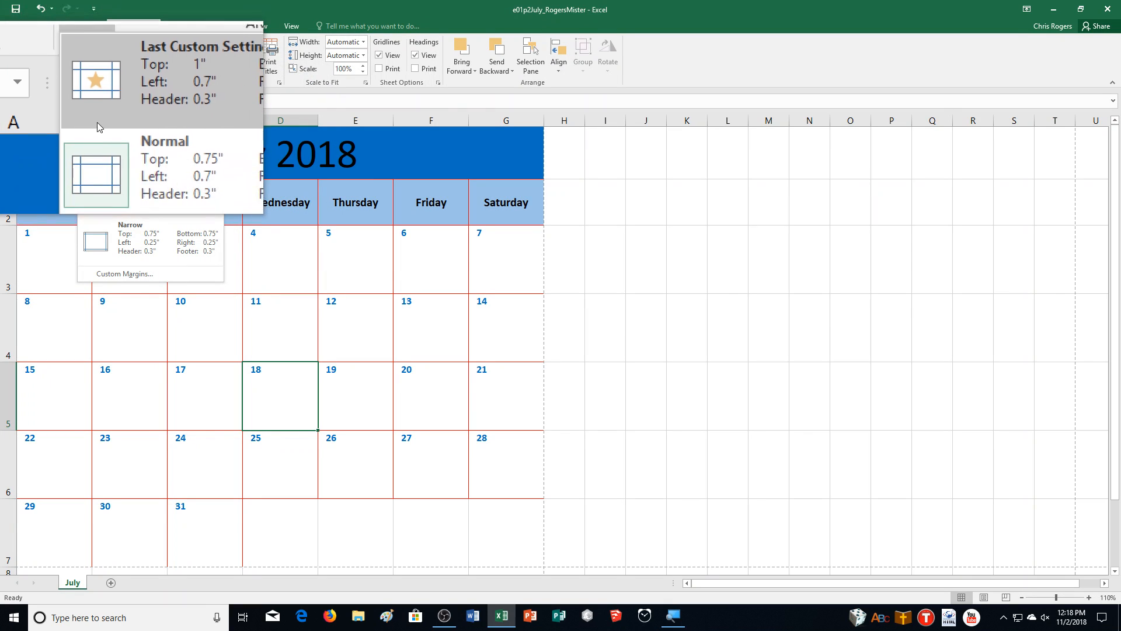
{"action": "left_click", "coordinate": [136, 276]}
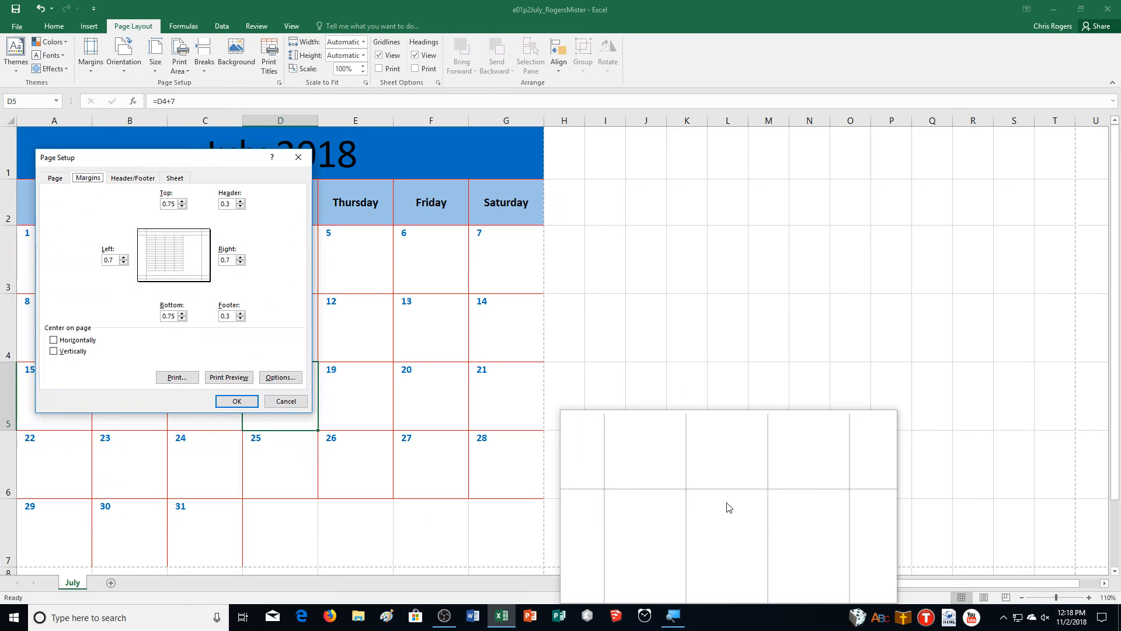
{"action": "left_click", "coordinate": [60, 343]}
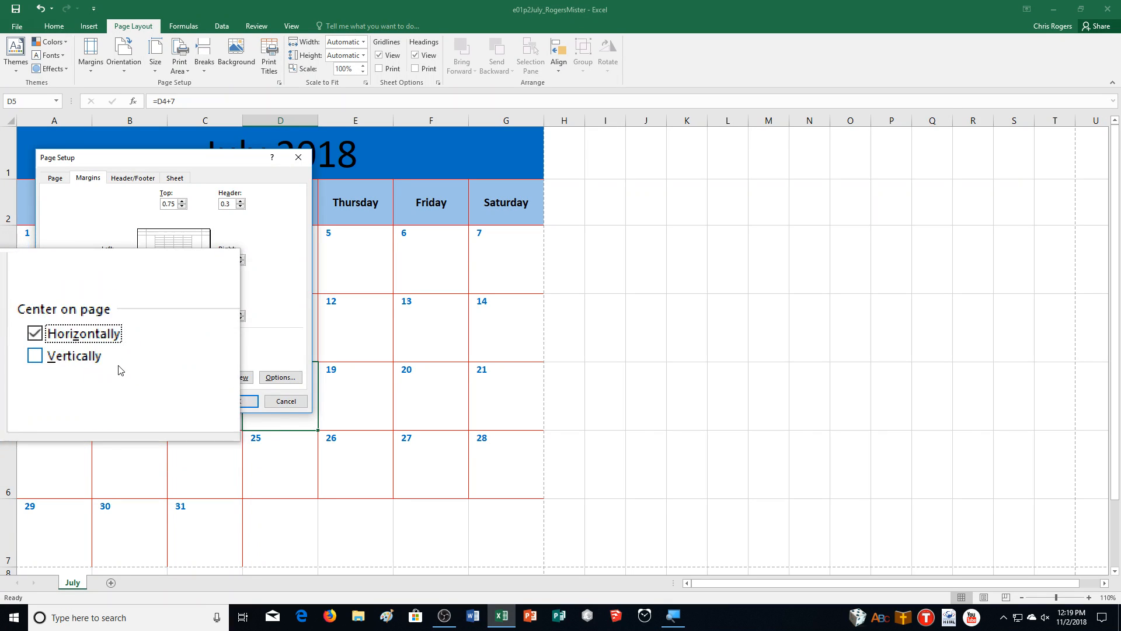
{"action": "left_click", "coordinate": [244, 402]}
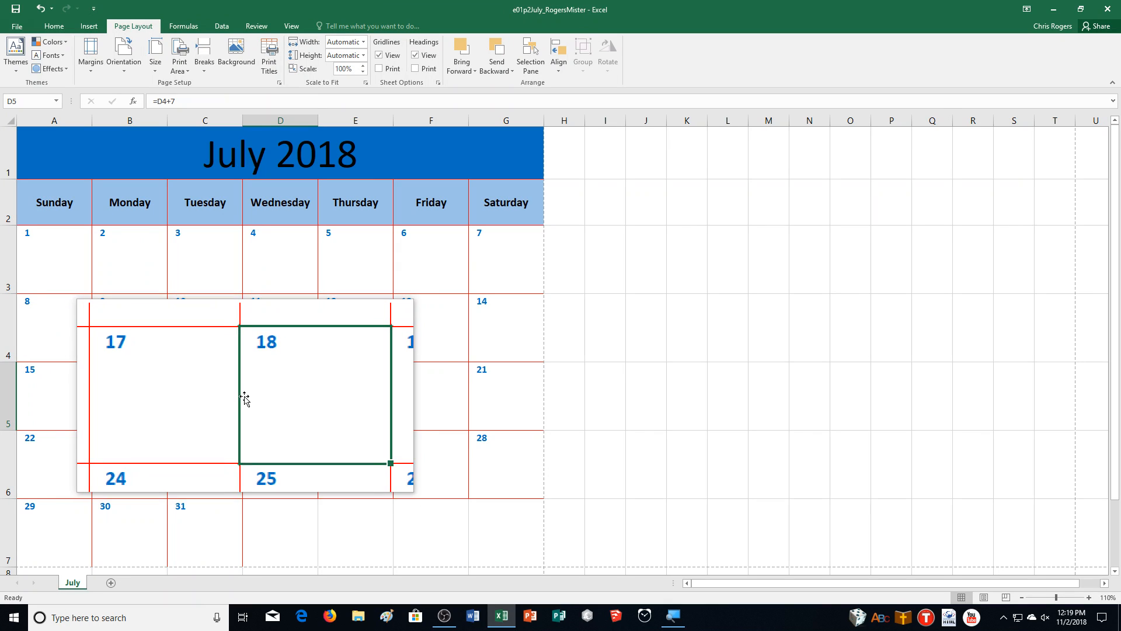
Step: Insert a footer and enter the author's name in its left section
{"action": "left_click", "coordinate": [97, 31]}
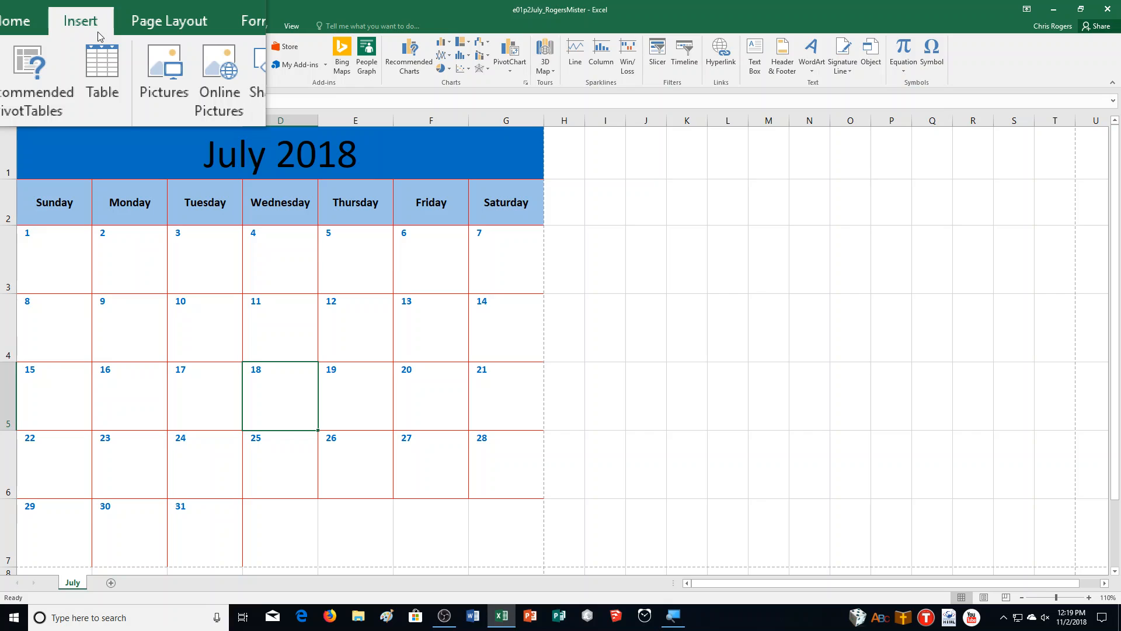
{"action": "left_click", "coordinate": [784, 66]}
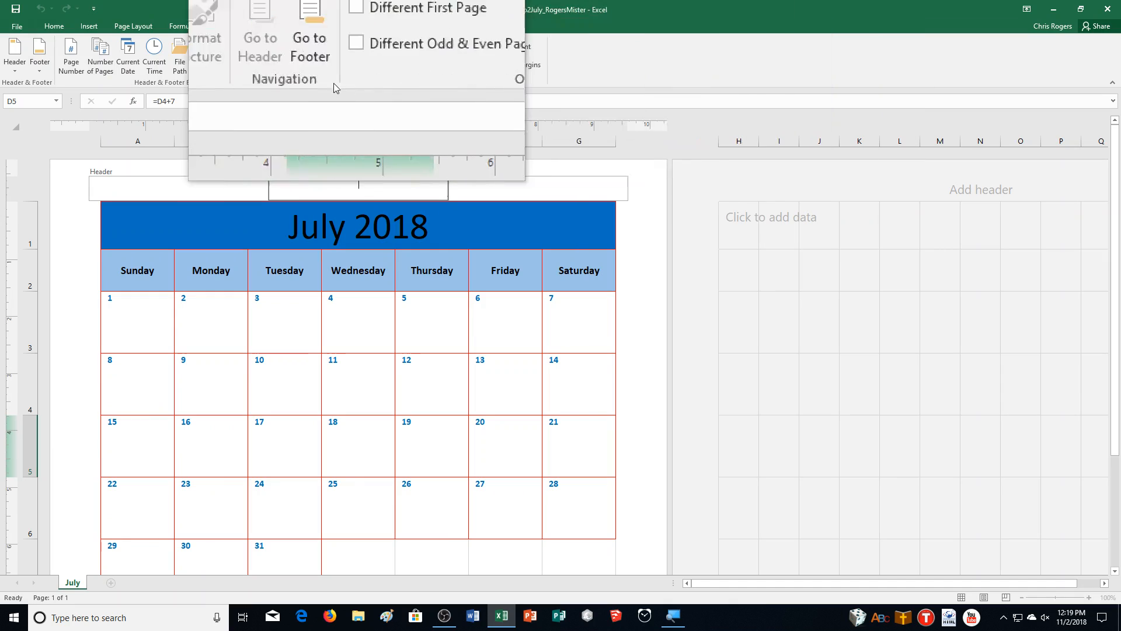
{"action": "left_click", "coordinate": [337, 62]}
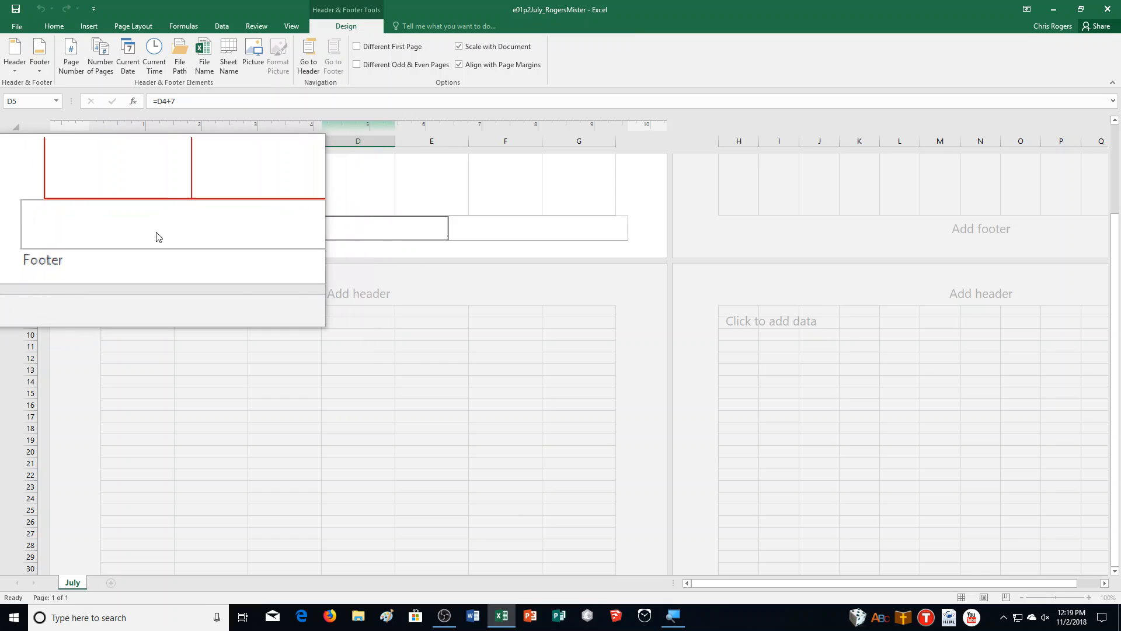
{"action": "left_click", "coordinate": [149, 231]}
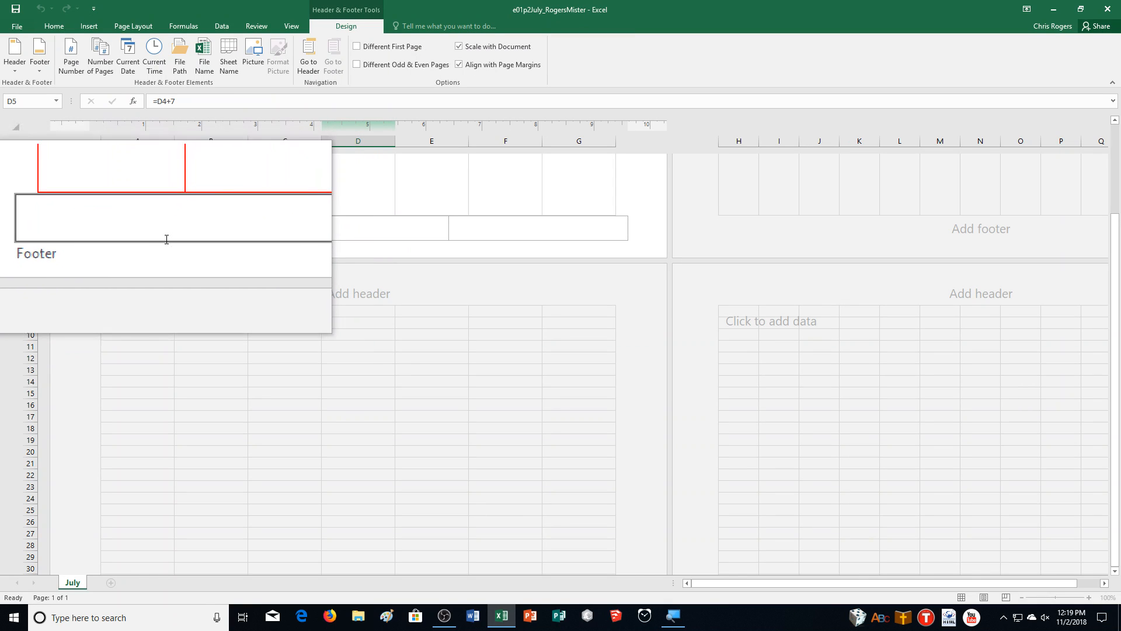
{"action": "type", "text": "Mister Rogers"}
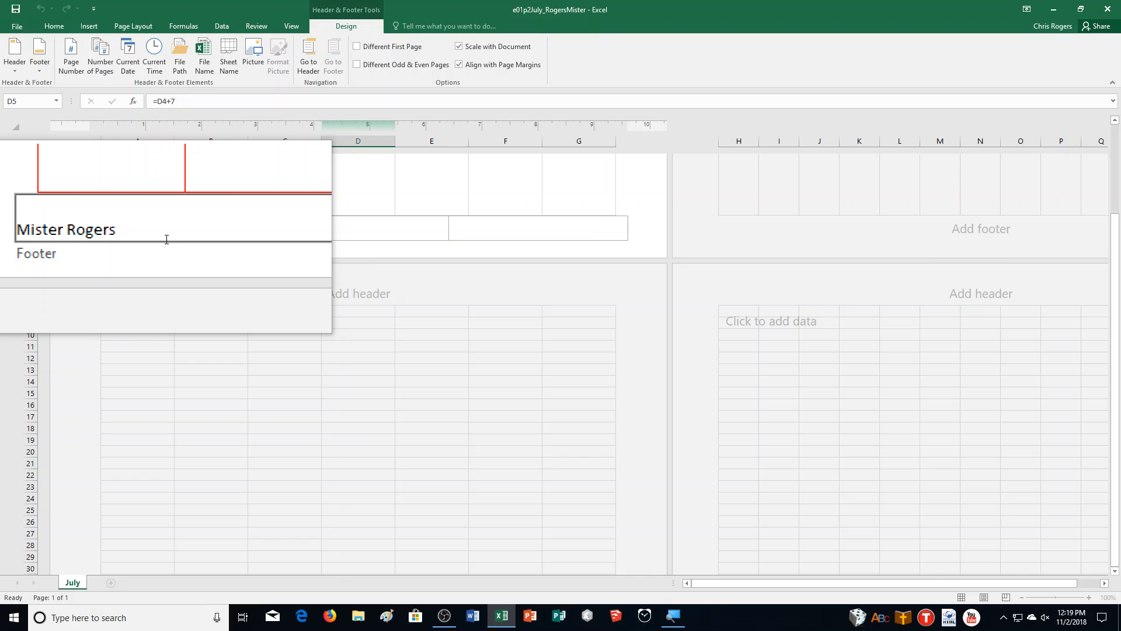
Step: Add the sheet name to the footer's center section and the file name to its right section
{"action": "left_click", "coordinate": [301, 231]}
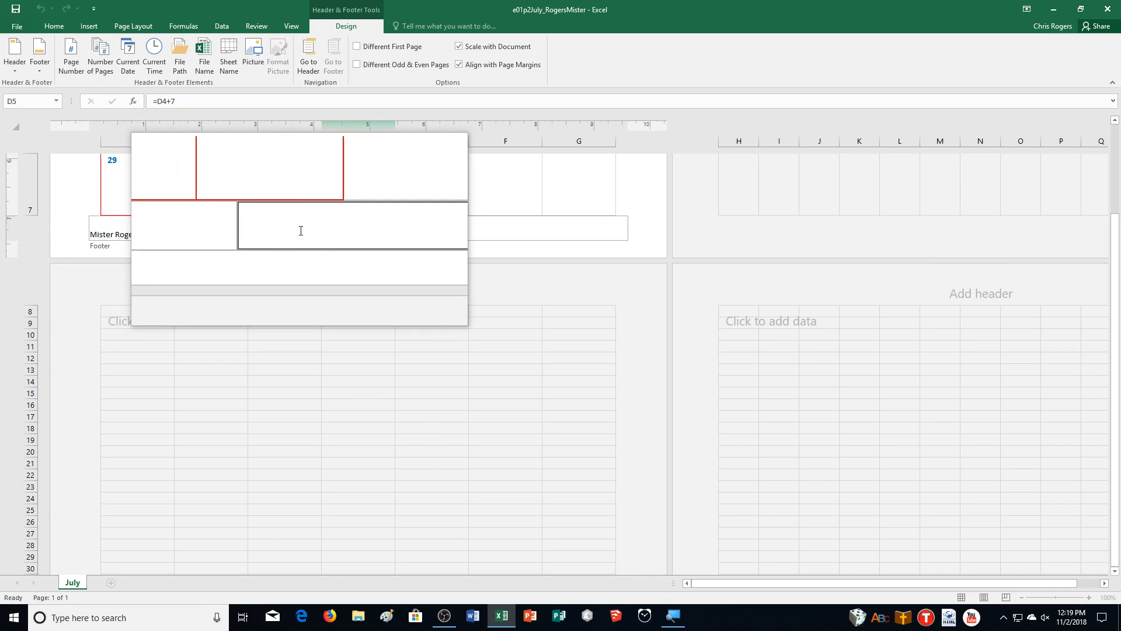
{"action": "left_click", "coordinate": [240, 65]}
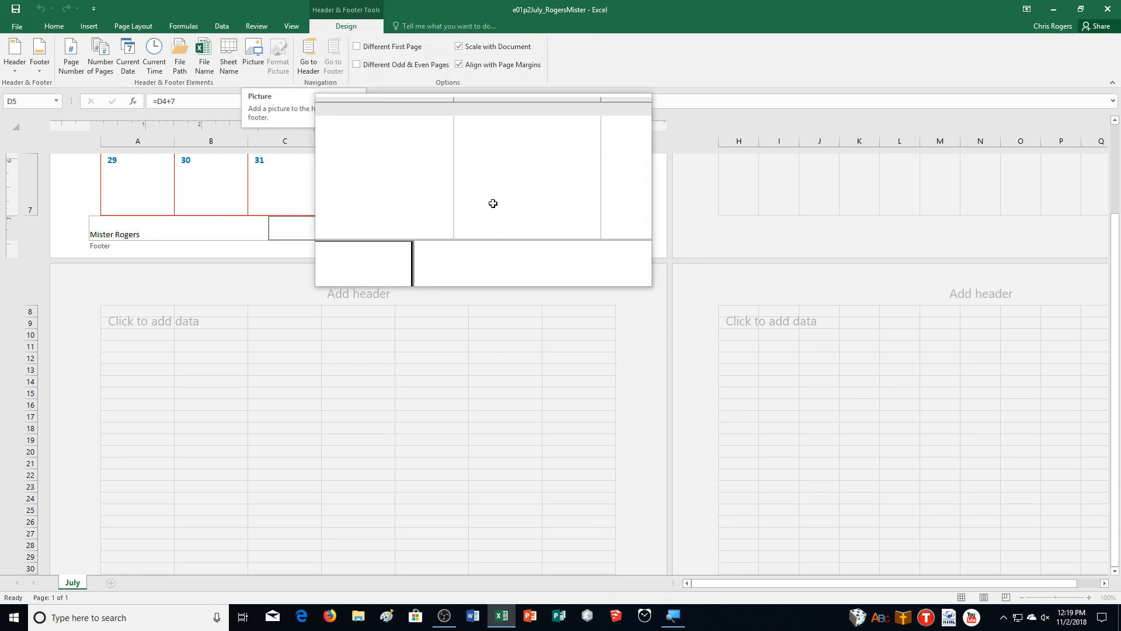
{"action": "left_click", "coordinate": [518, 225]}
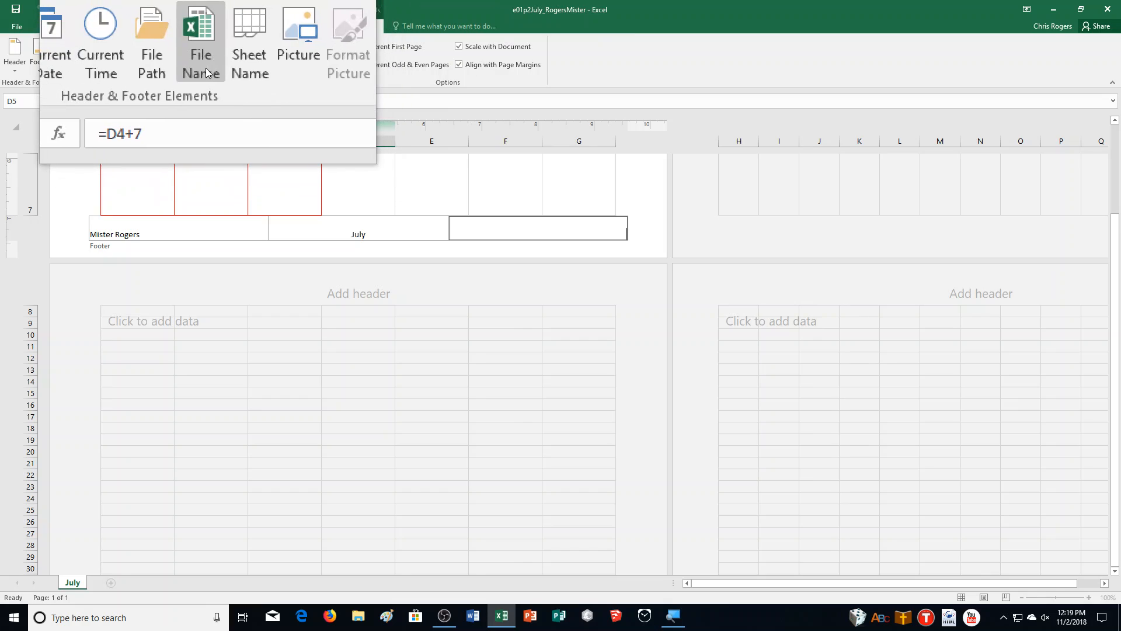
{"action": "left_click", "coordinate": [204, 65]}
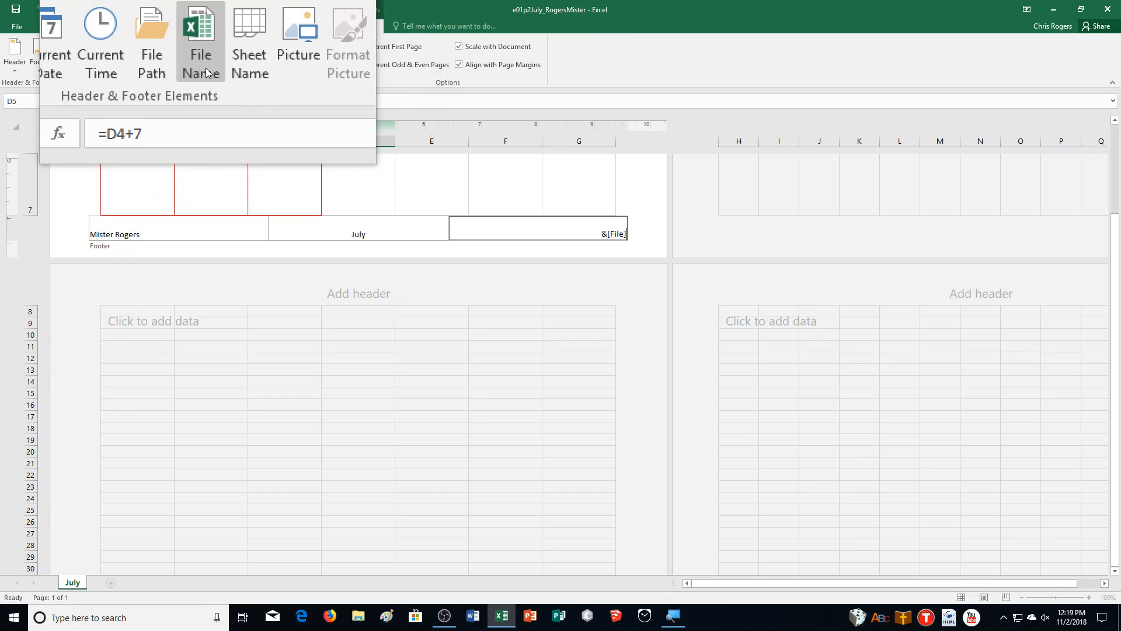
Step: Leave the footer, go to cell A1, and return the worksheet to Normal view
{"action": "left_click", "coordinate": [256, 210]}
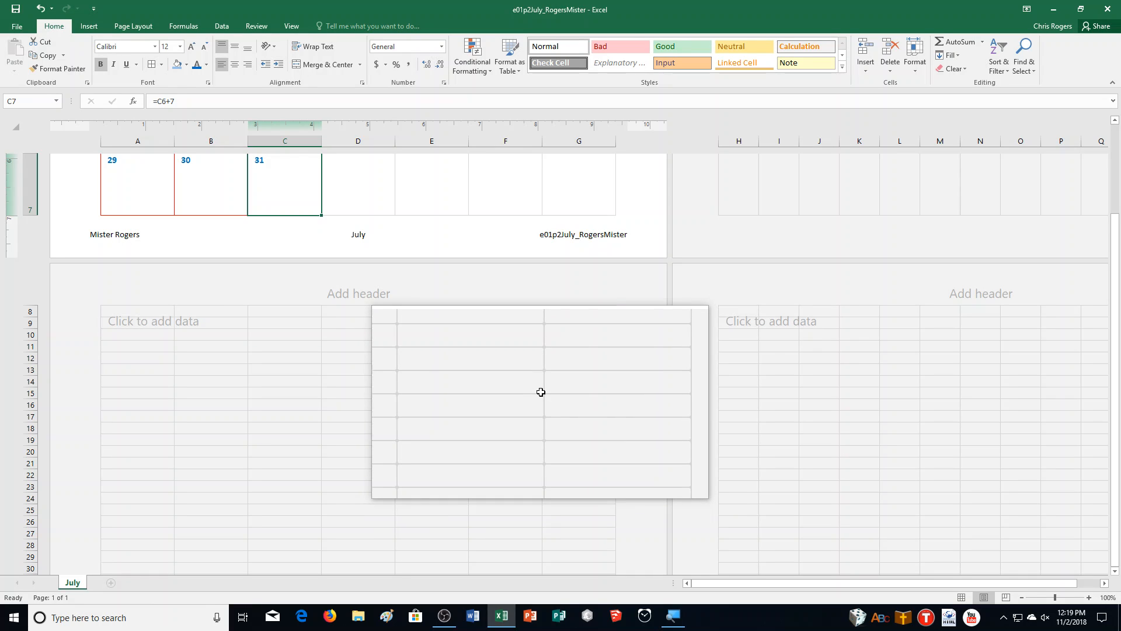
{"action": "key", "text": "ctrl+Home"}
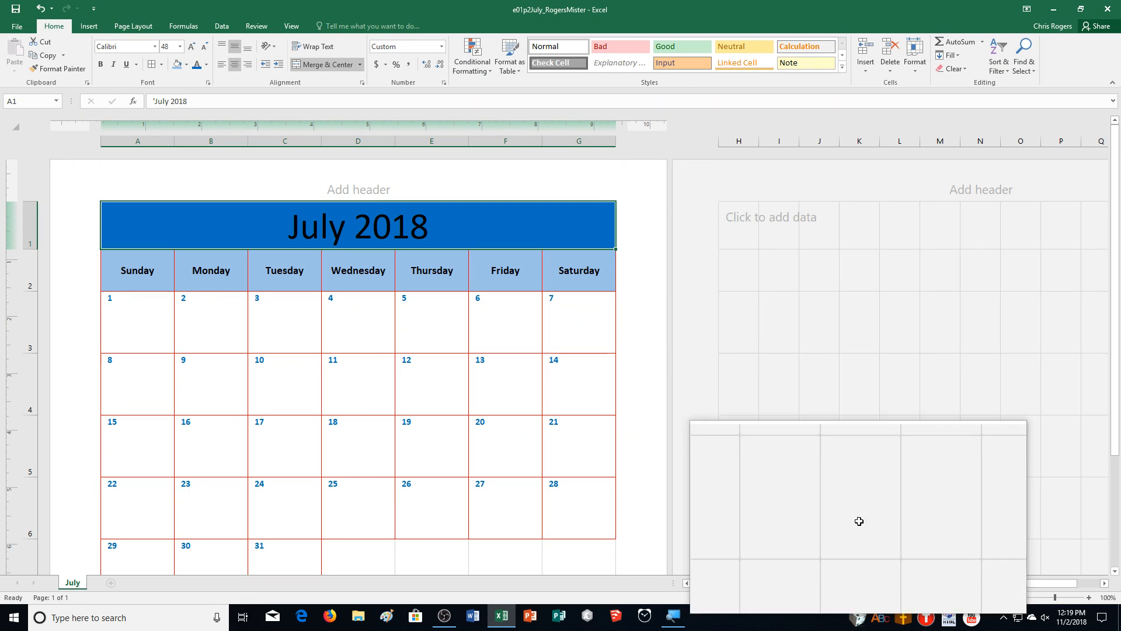
{"action": "left_click", "coordinate": [963, 596]}
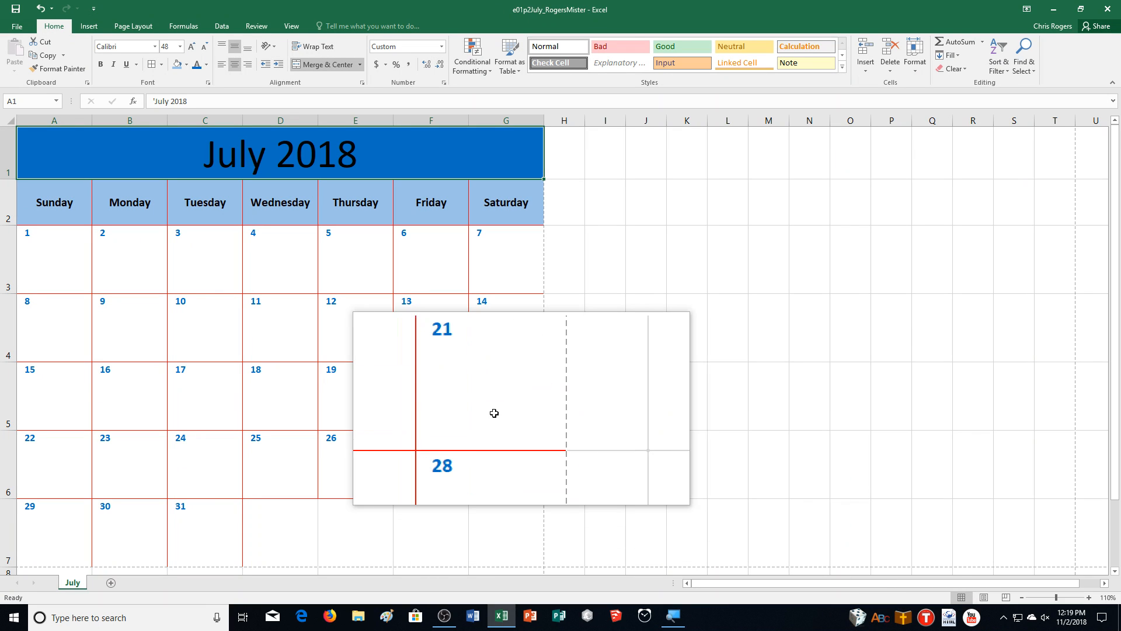
{"action": "left_click", "coordinate": [874, 289]}
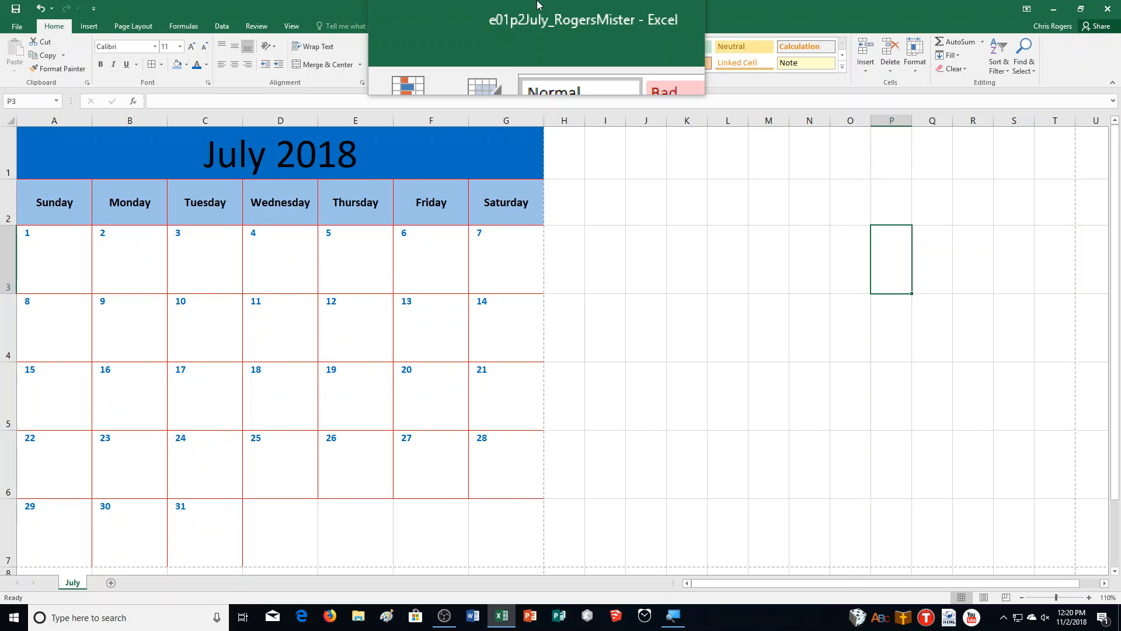
{"action": "left_click", "coordinate": [1004, 617]}
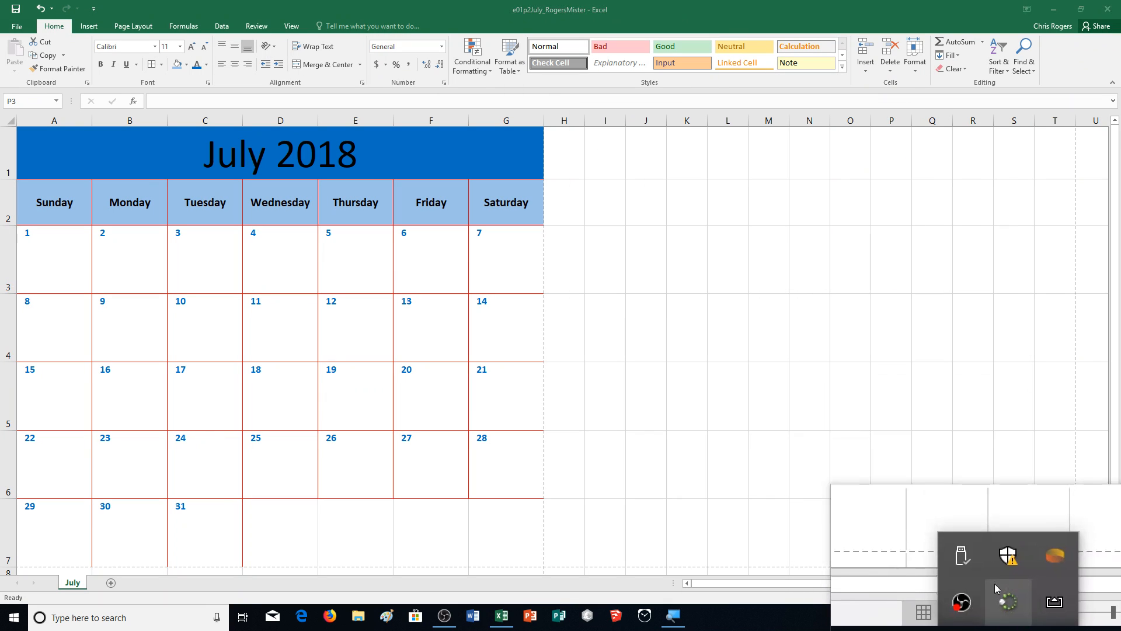